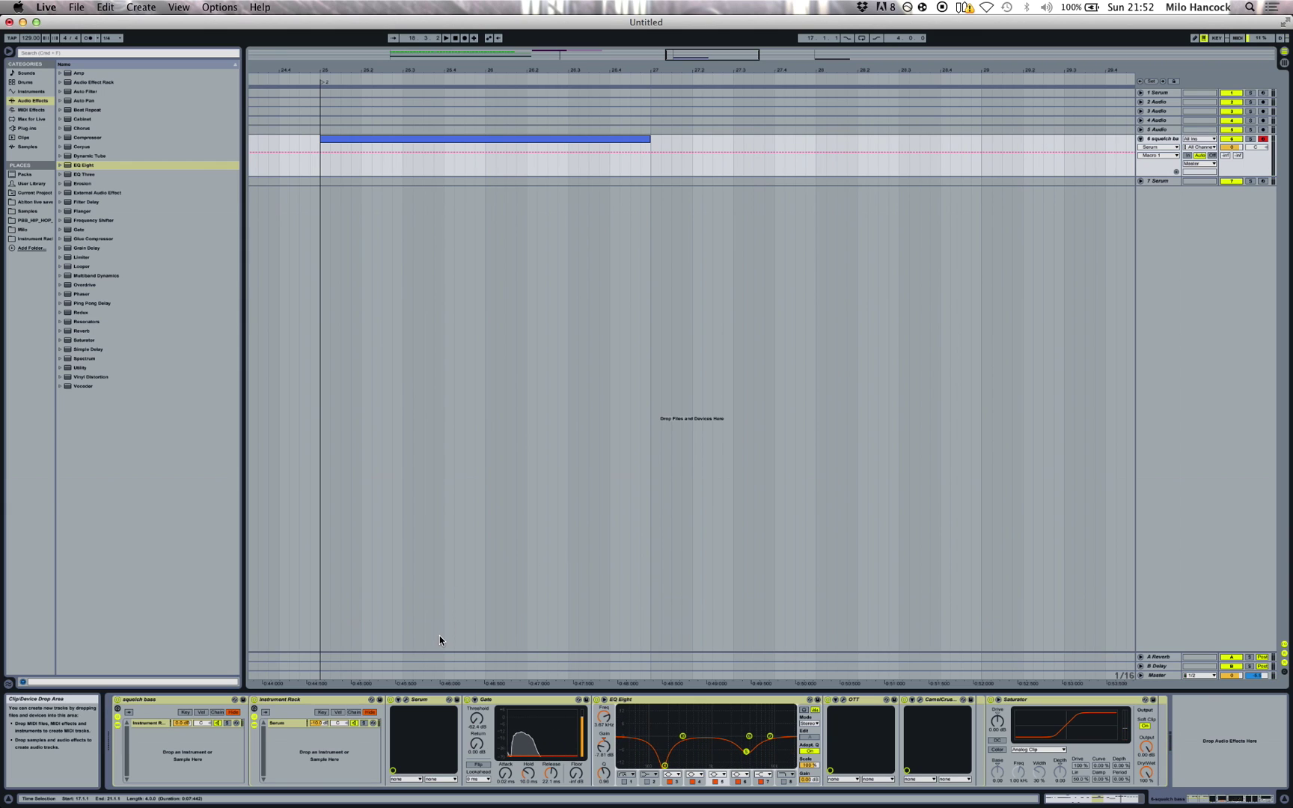
Open the Serum instrument on the squelch bass track, turn its Macro 1 knob down and check what the macro modulates
left_click(408, 700)
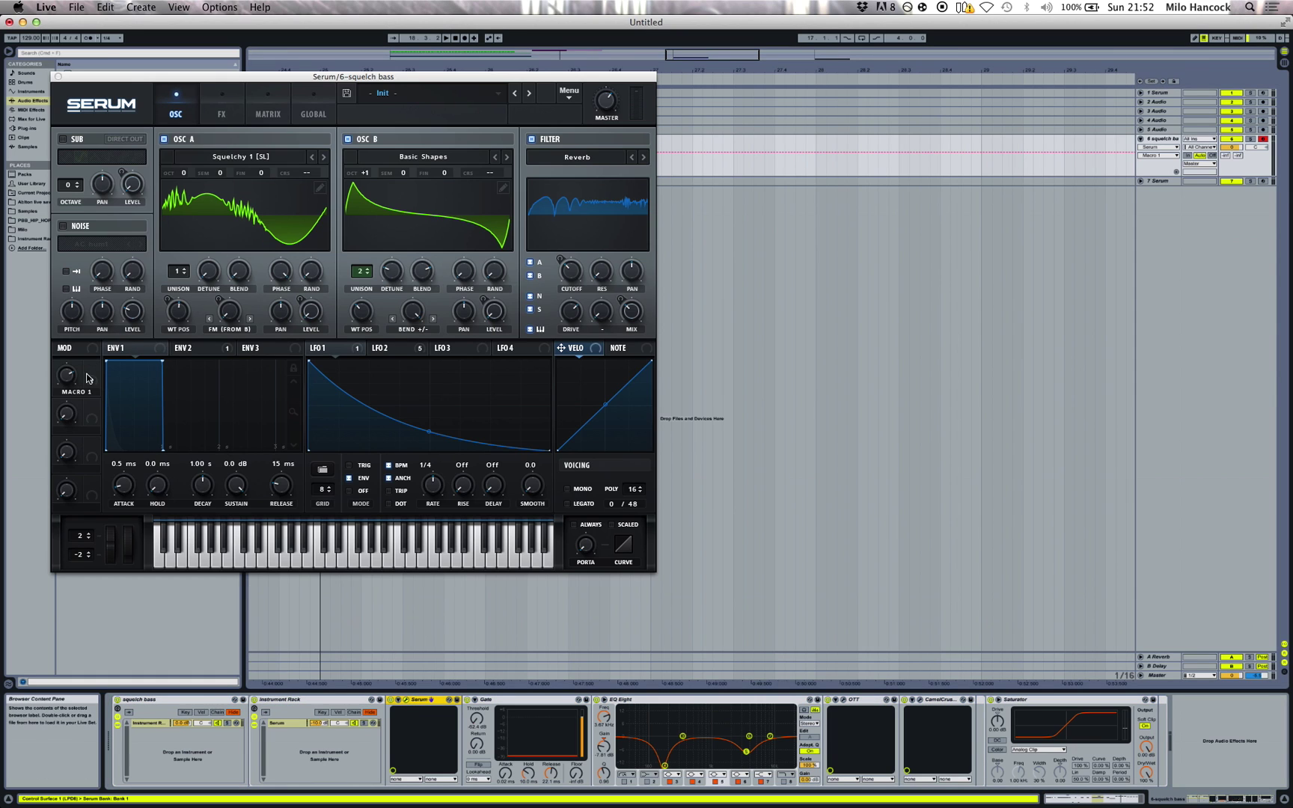
left_click(62, 380)
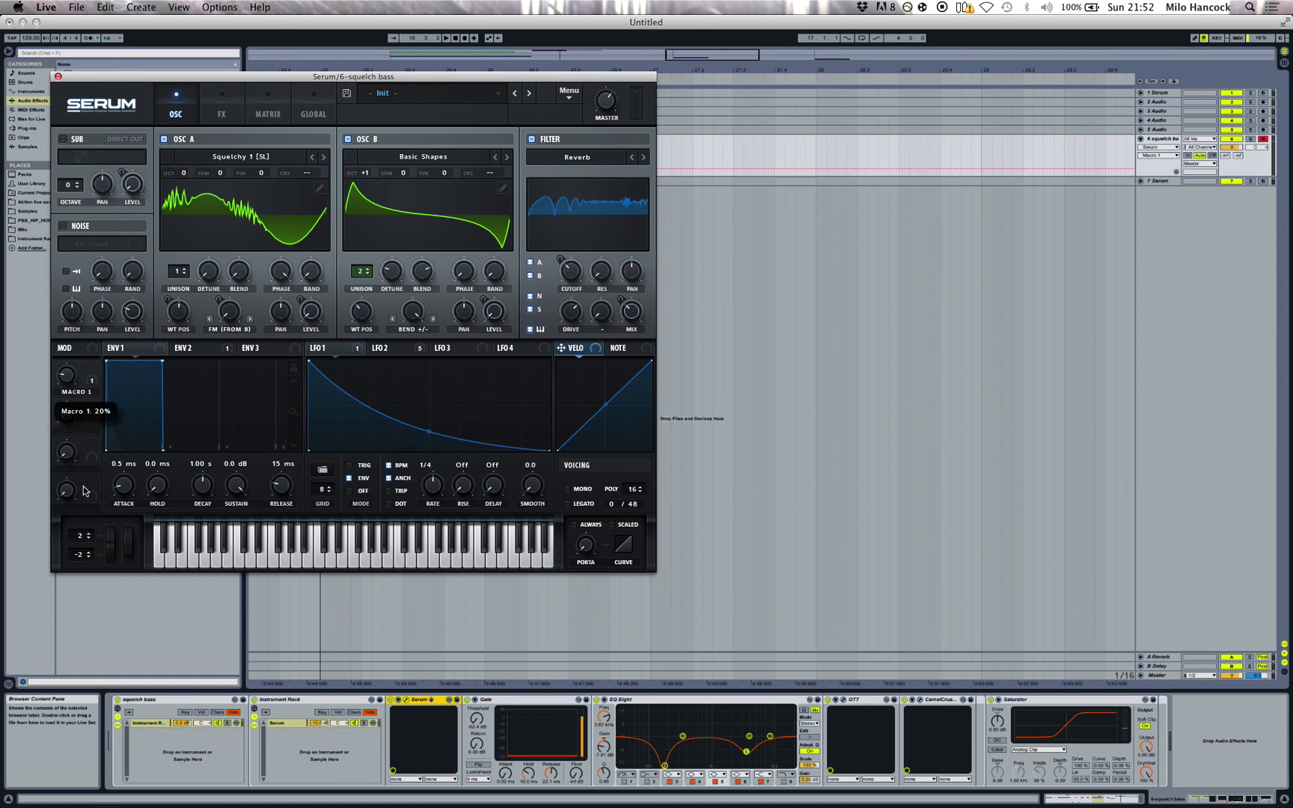
mouse_move(66, 381)
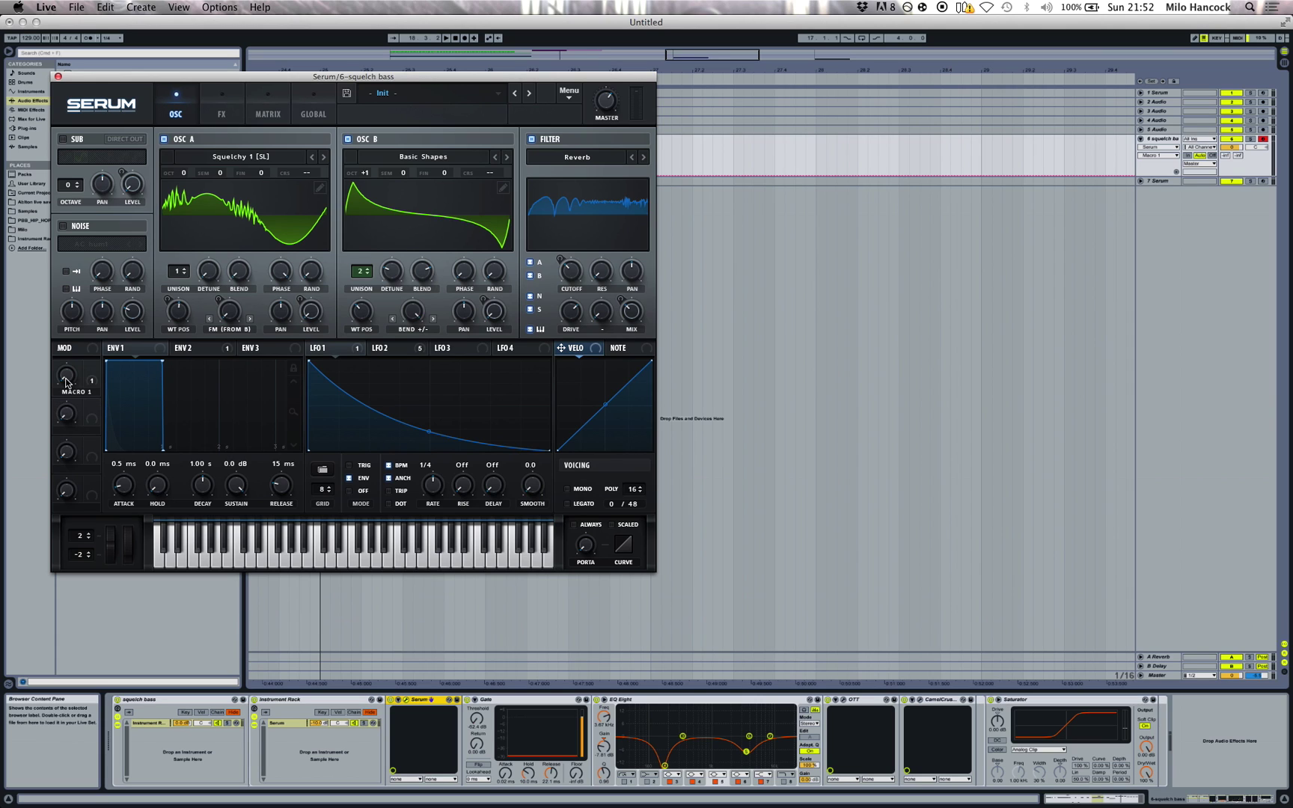
left_click_drag(67, 382, 81, 430)
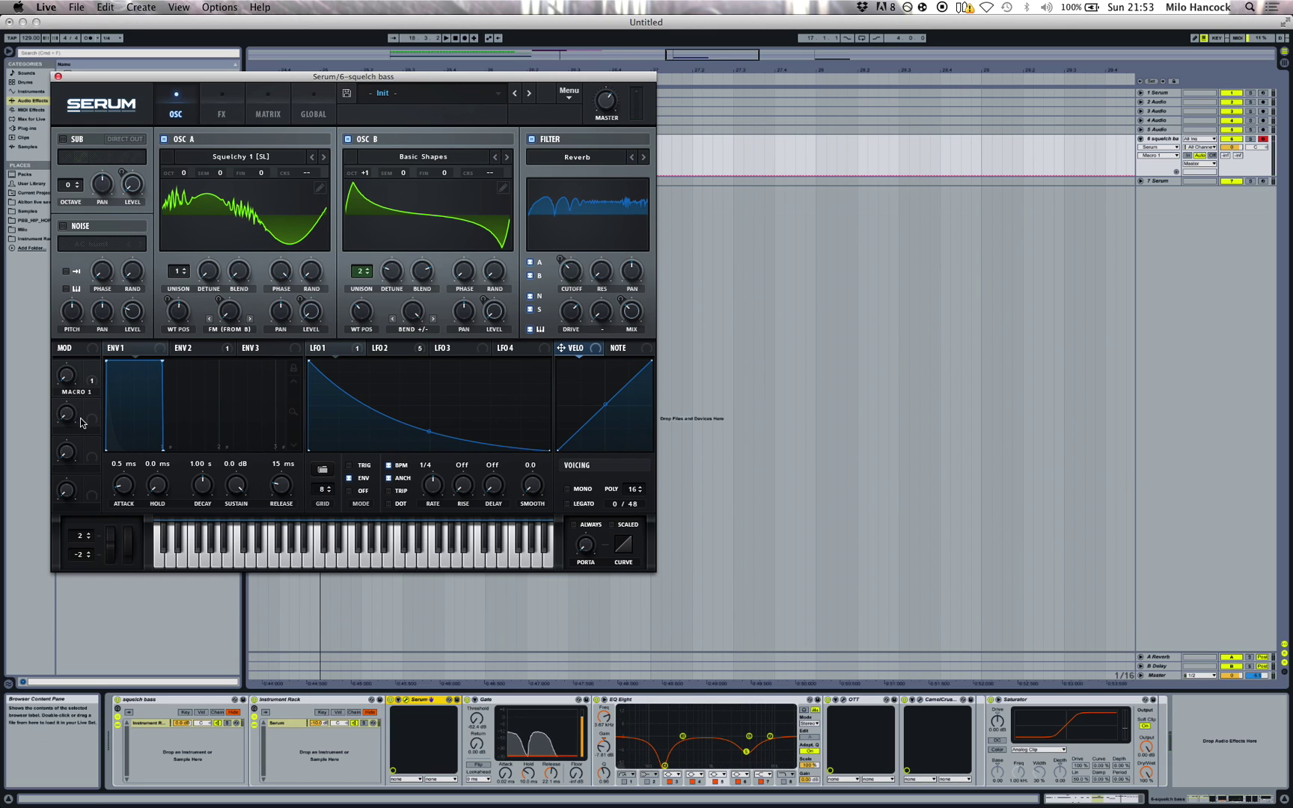
mouse_move(74, 409)
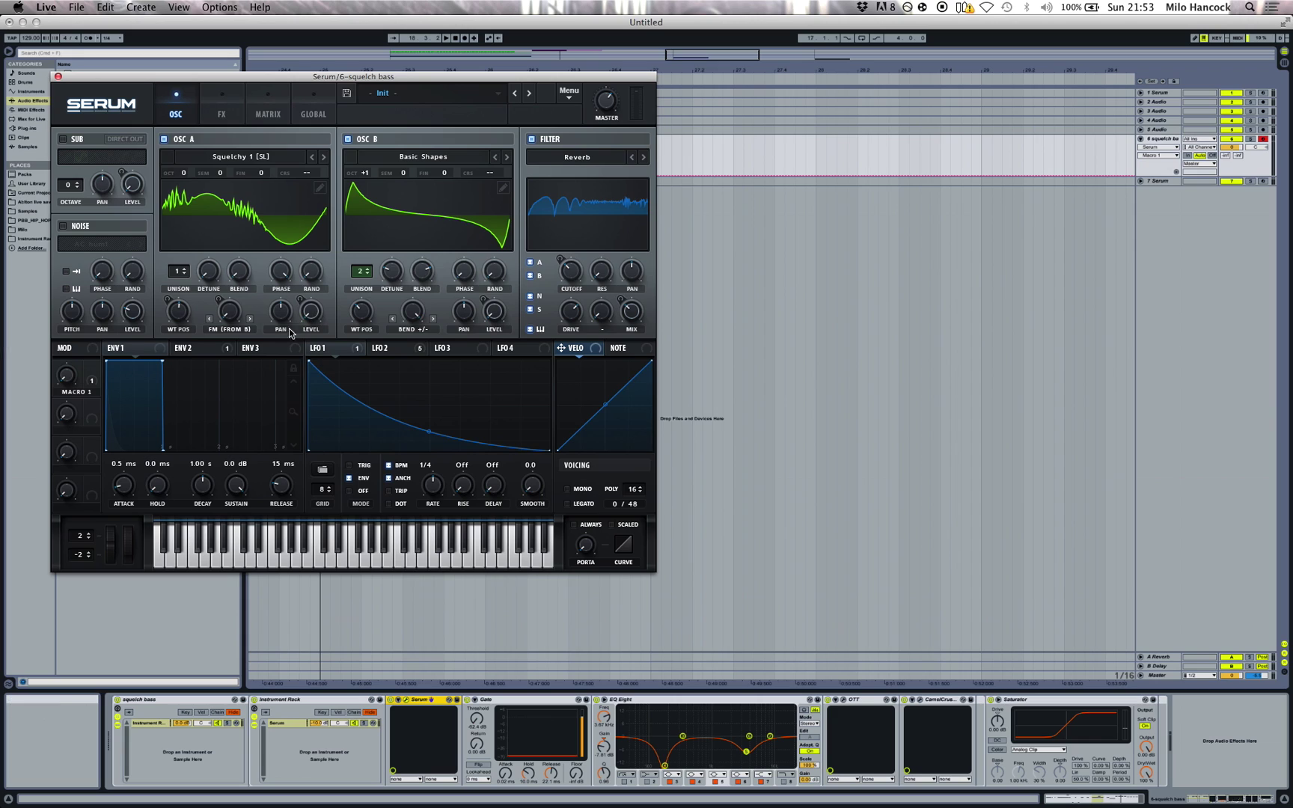
mouse_move(95, 378)
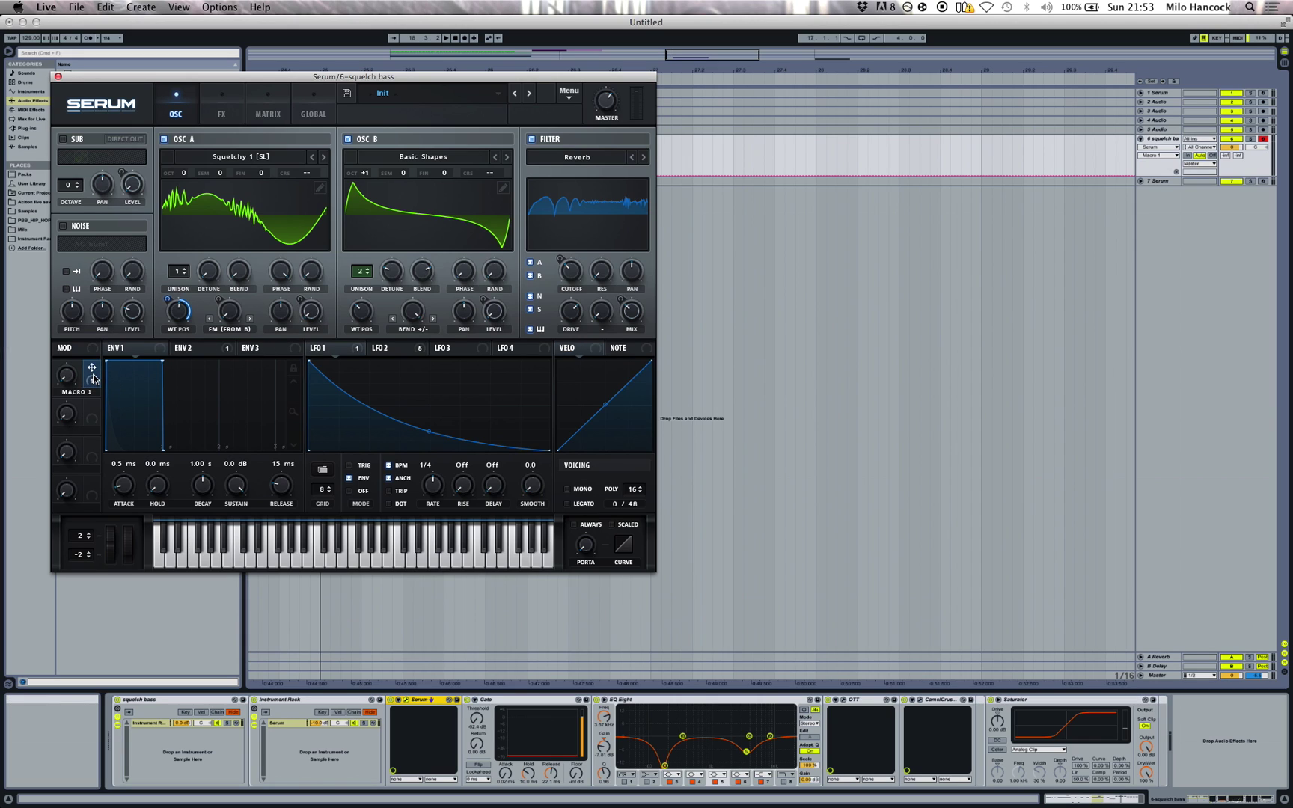
Bypass the Gate, EQ Eight, OTT, CamelCrusher and Saturator devices that follow Serum in the chain
left_click(470, 704)
left_click(596, 699)
left_click(829, 700)
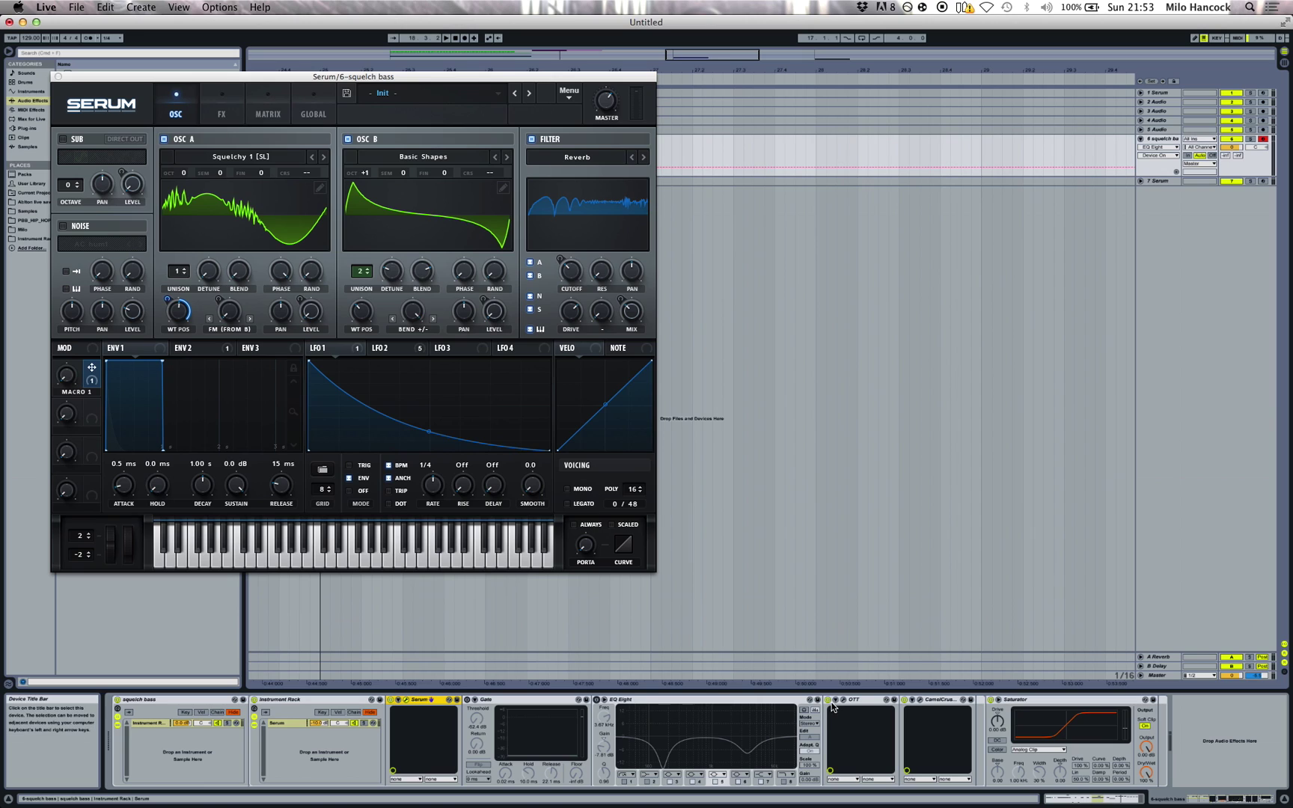
left_click(904, 699)
left_click(991, 699)
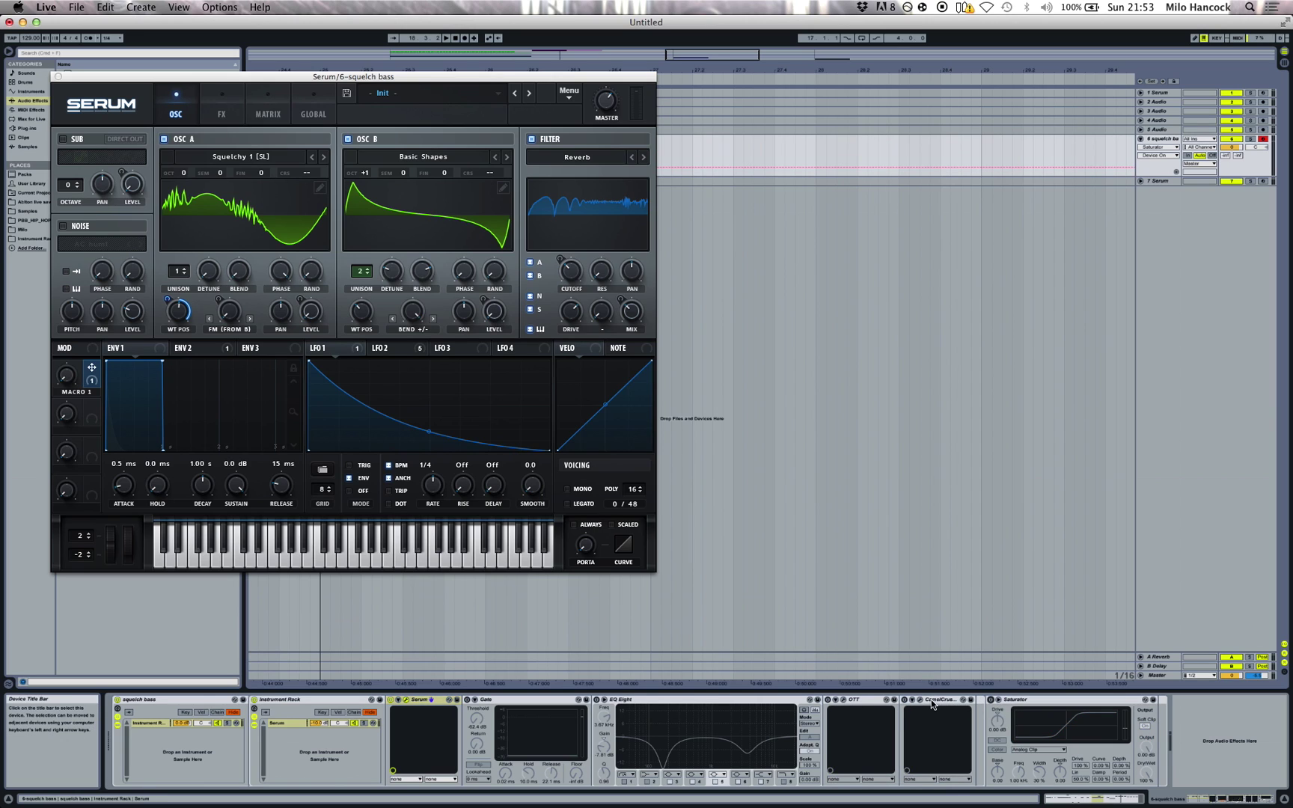
Isolate oscillator A by switching off the internal effects, oscillator B and the filter, and set the master volume to about 84%
left_click(221, 110)
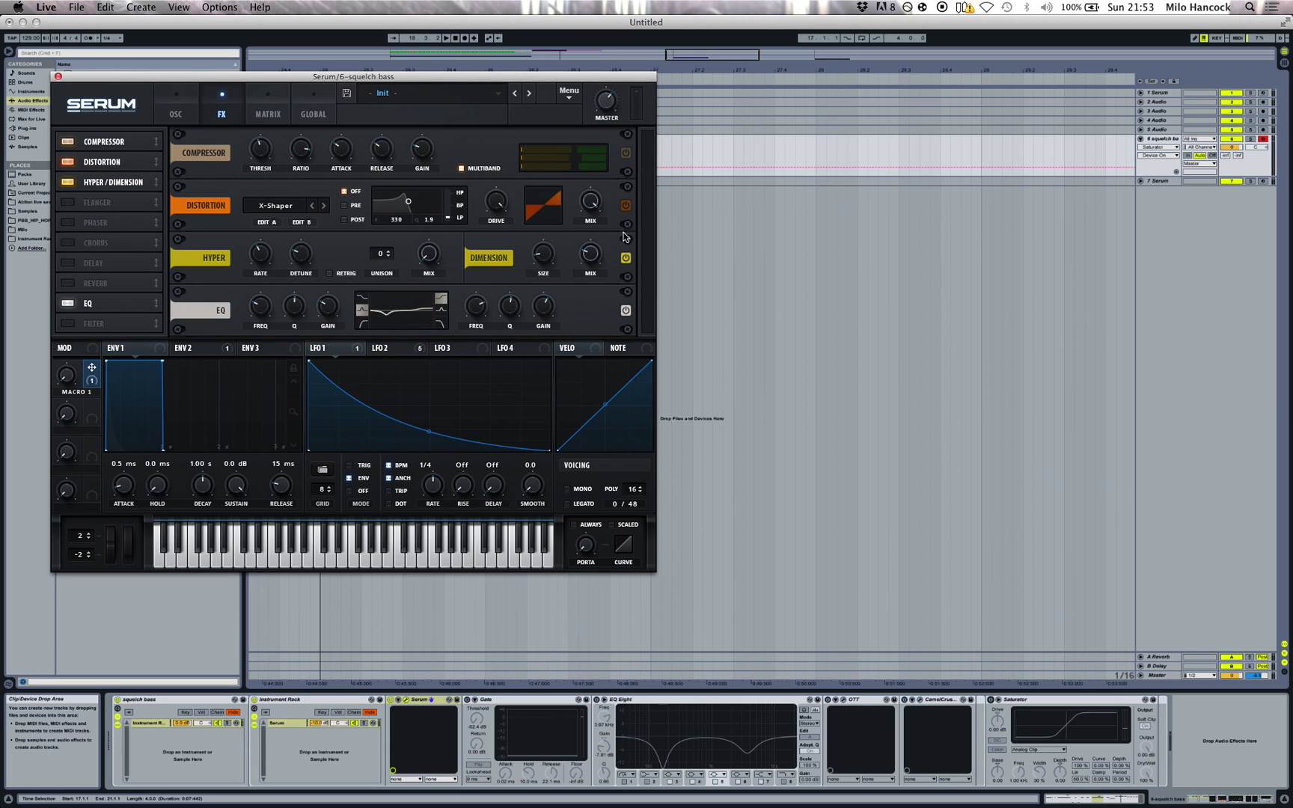
left_click(163, 99)
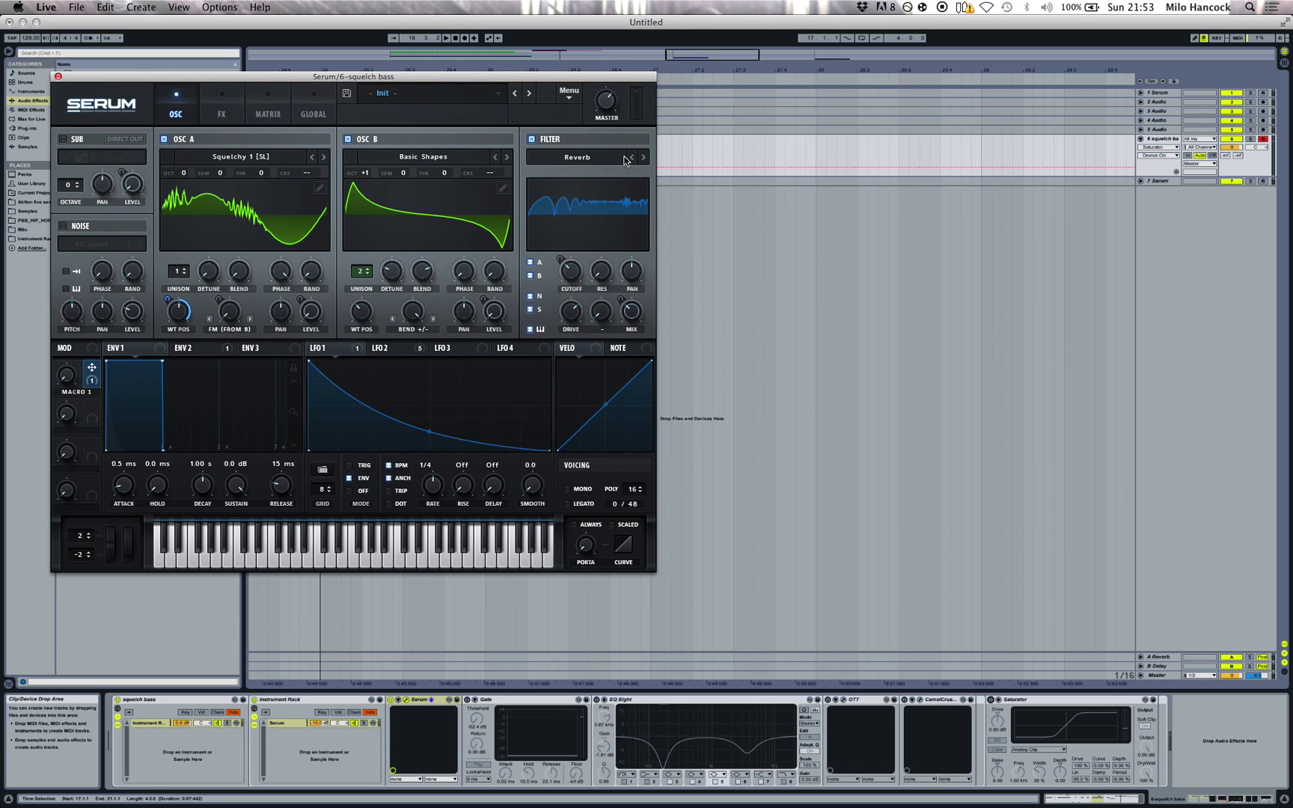
left_click(348, 139)
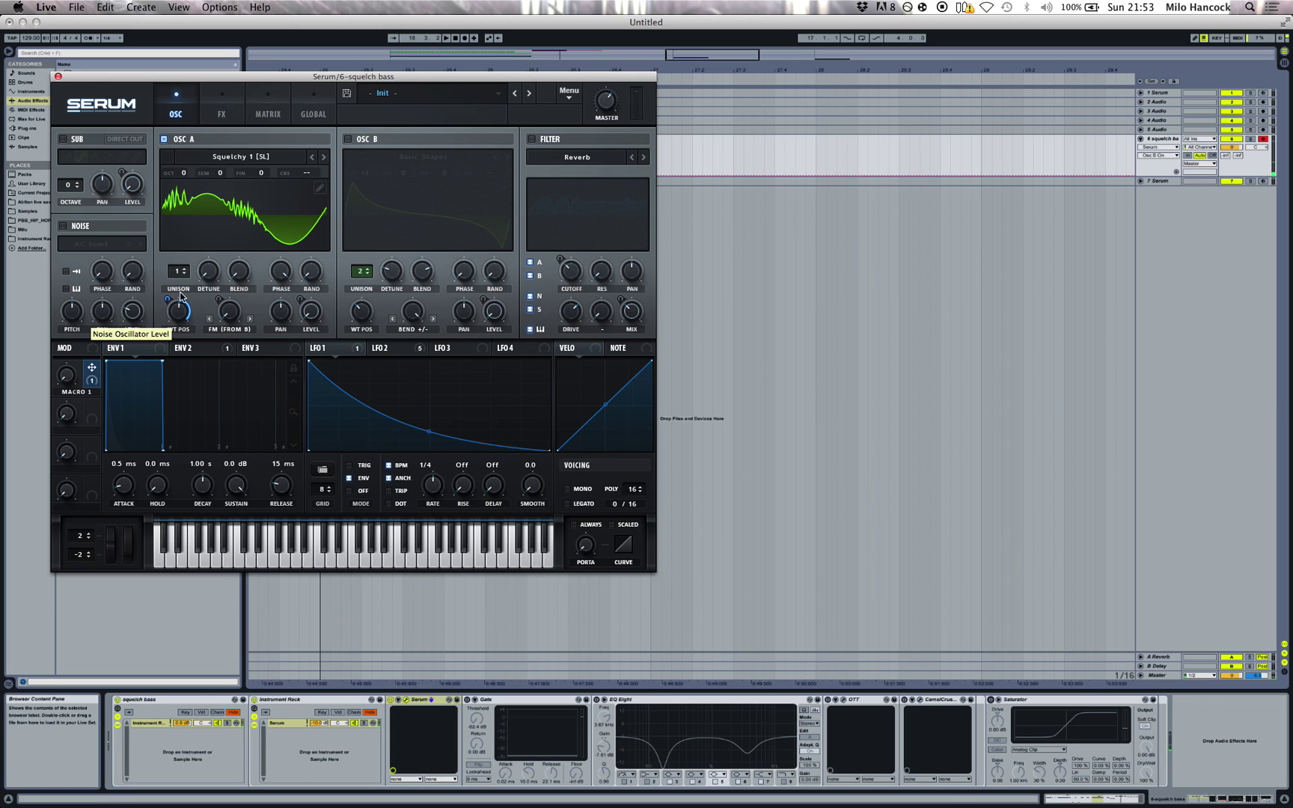
left_click(605, 101)
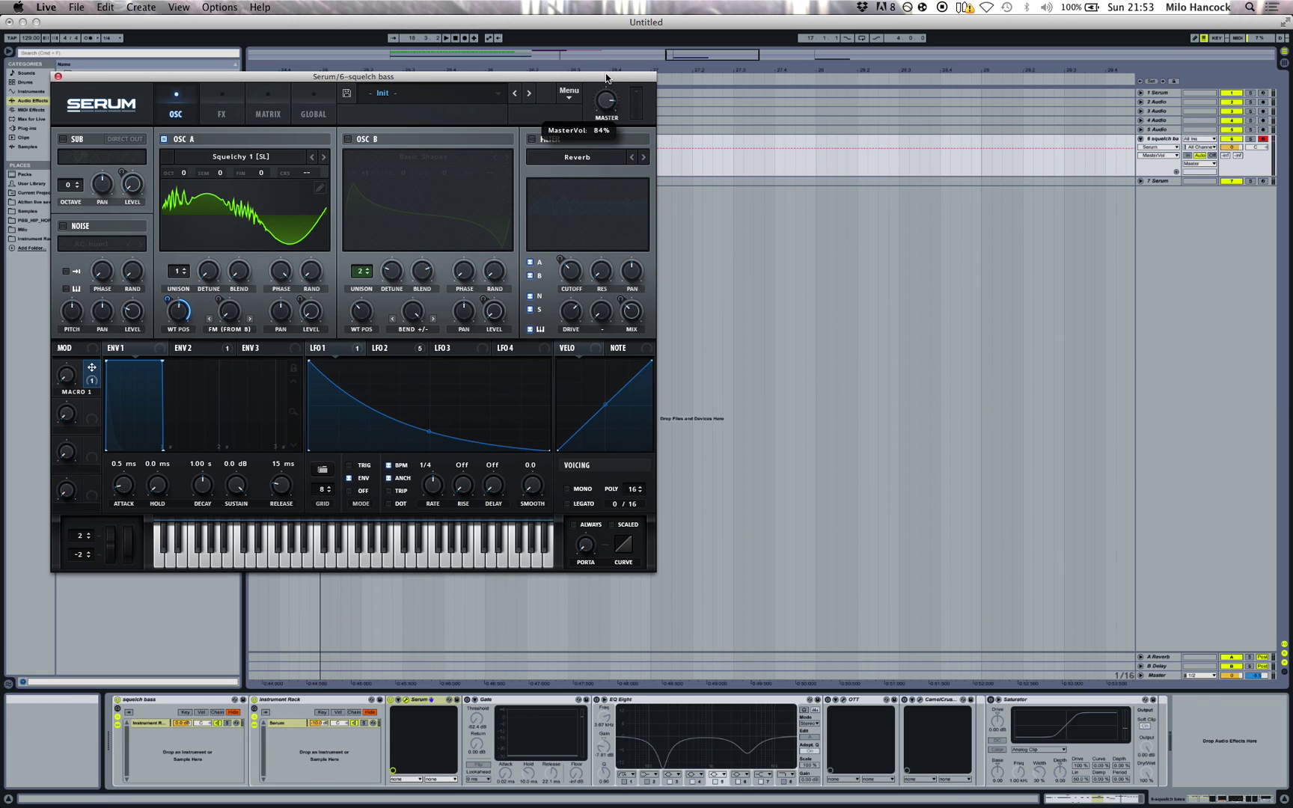
left_click_drag(607, 78, 610, 112)
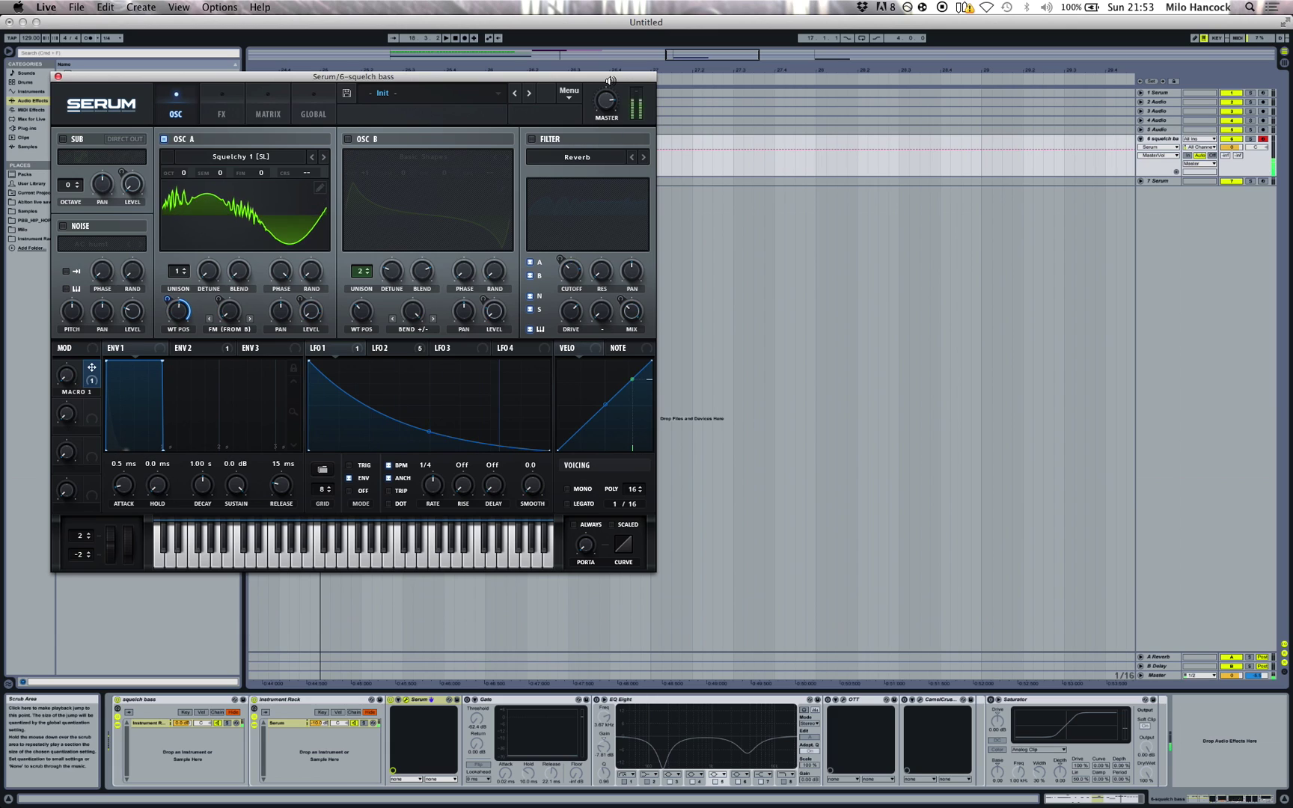
Examine LFO 2 and browse the Spectral wavetables available for oscillator A without changing the selection
left_click(408, 348)
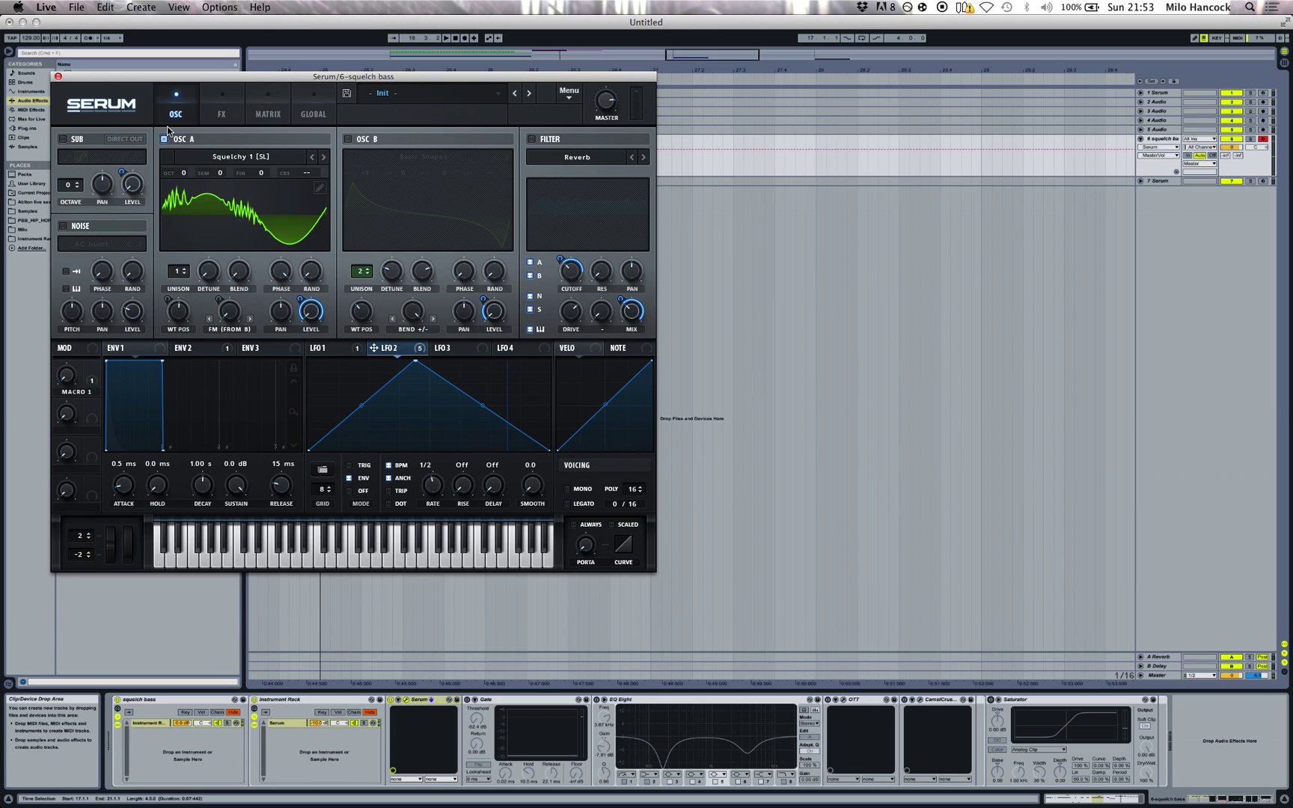
left_click(217, 155)
mouse_move(208, 199)
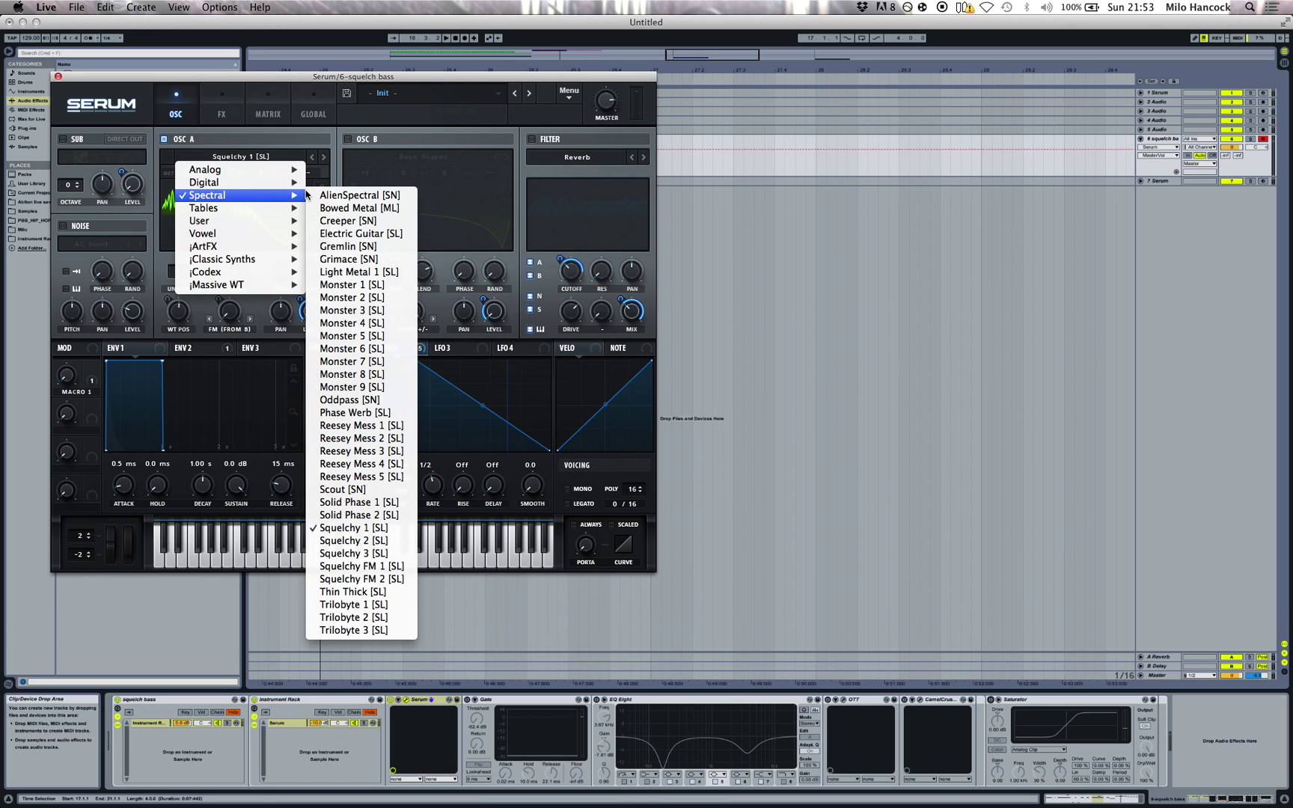
left_click(292, 137)
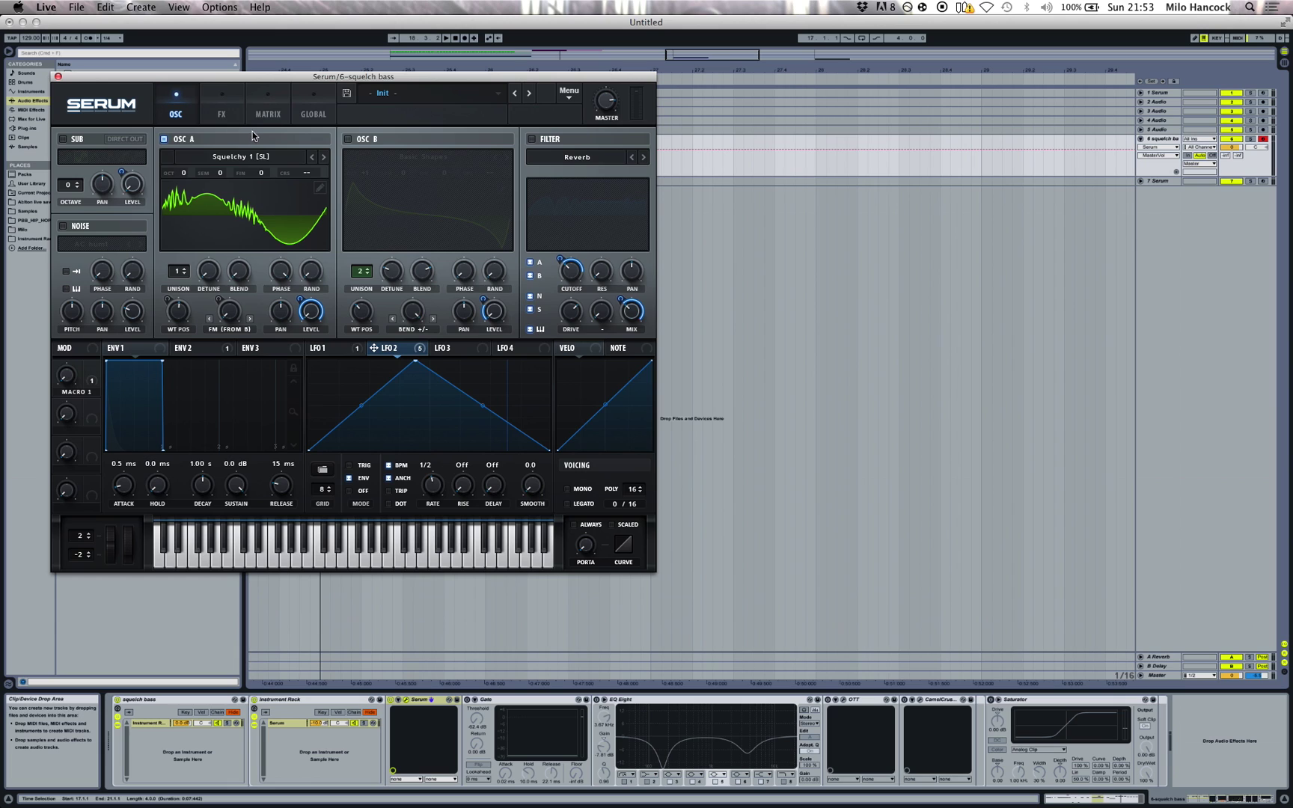
Inspect how Envelope 2 modulates oscillator A's wavetable position and set the envelope's attack to 0.9 ms
left_click(226, 350)
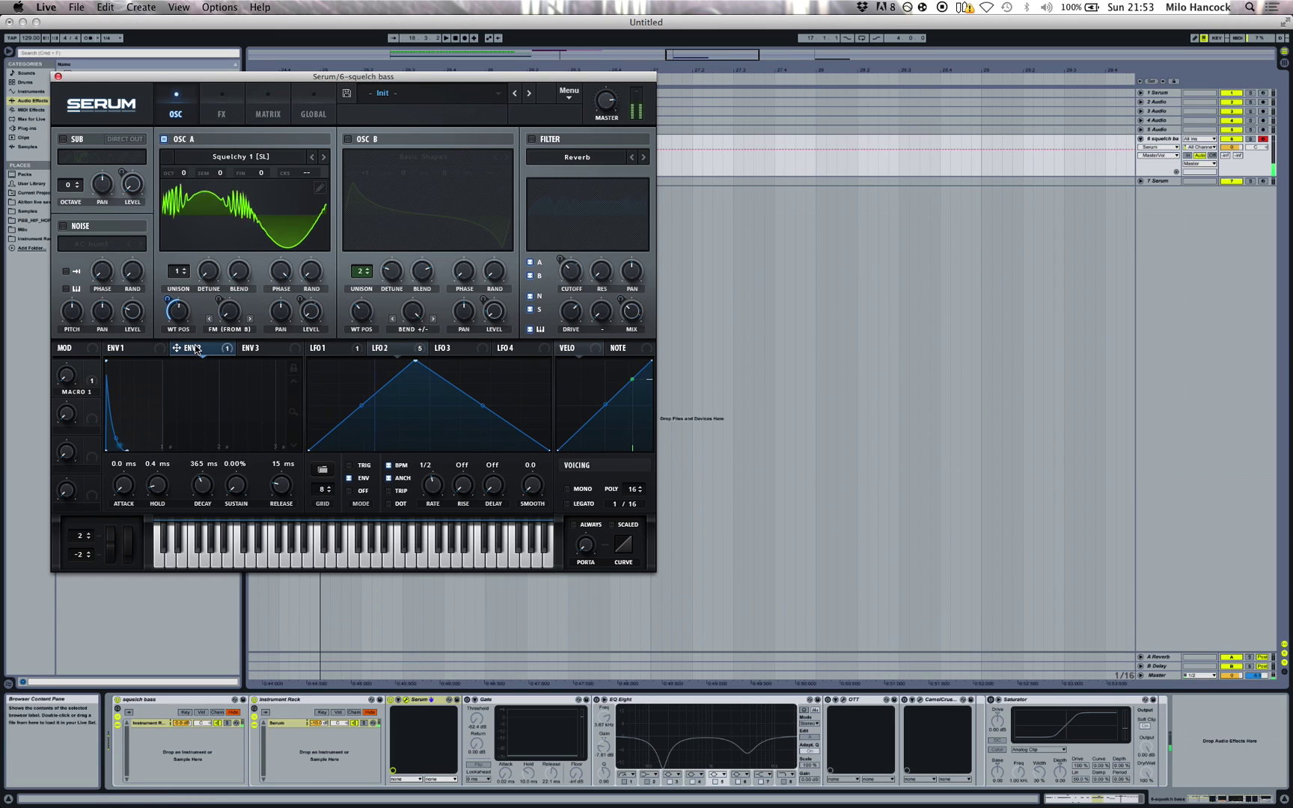
mouse_move(226, 350)
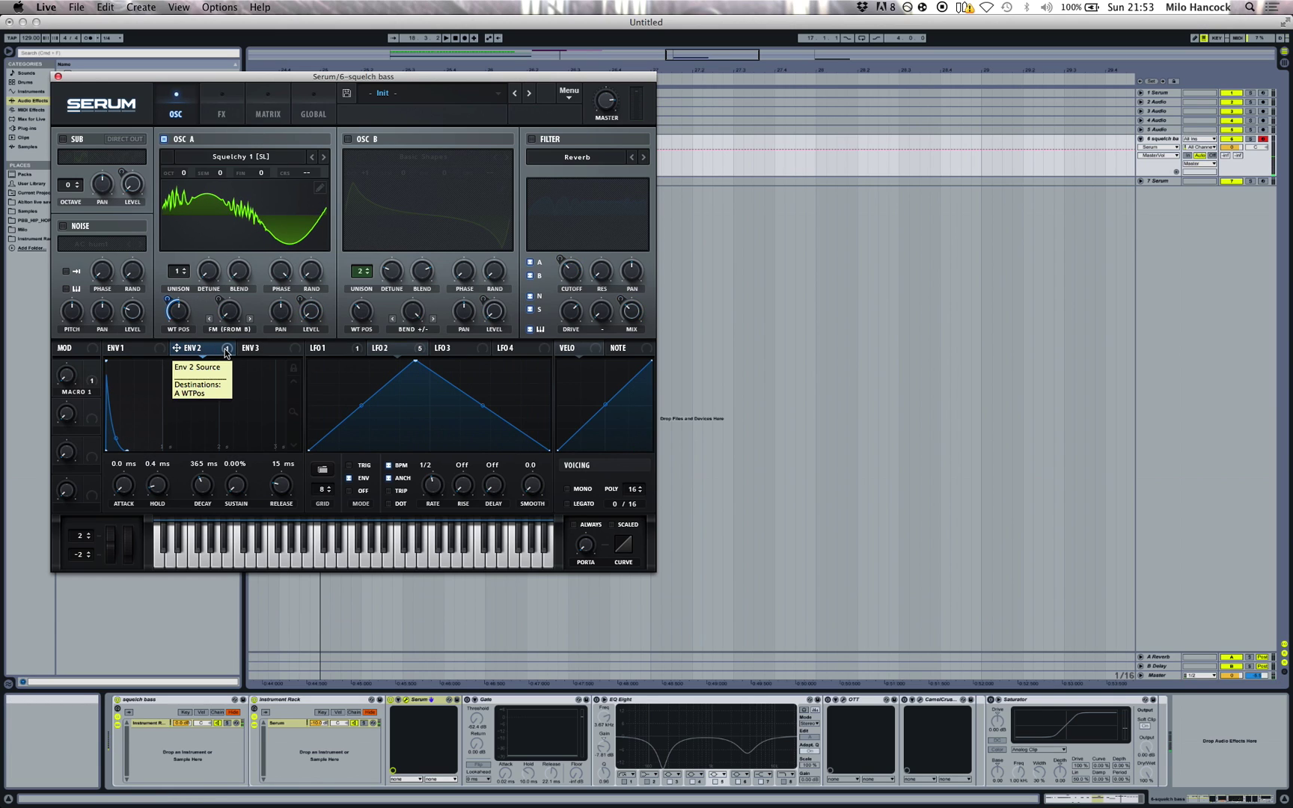
left_click(180, 314)
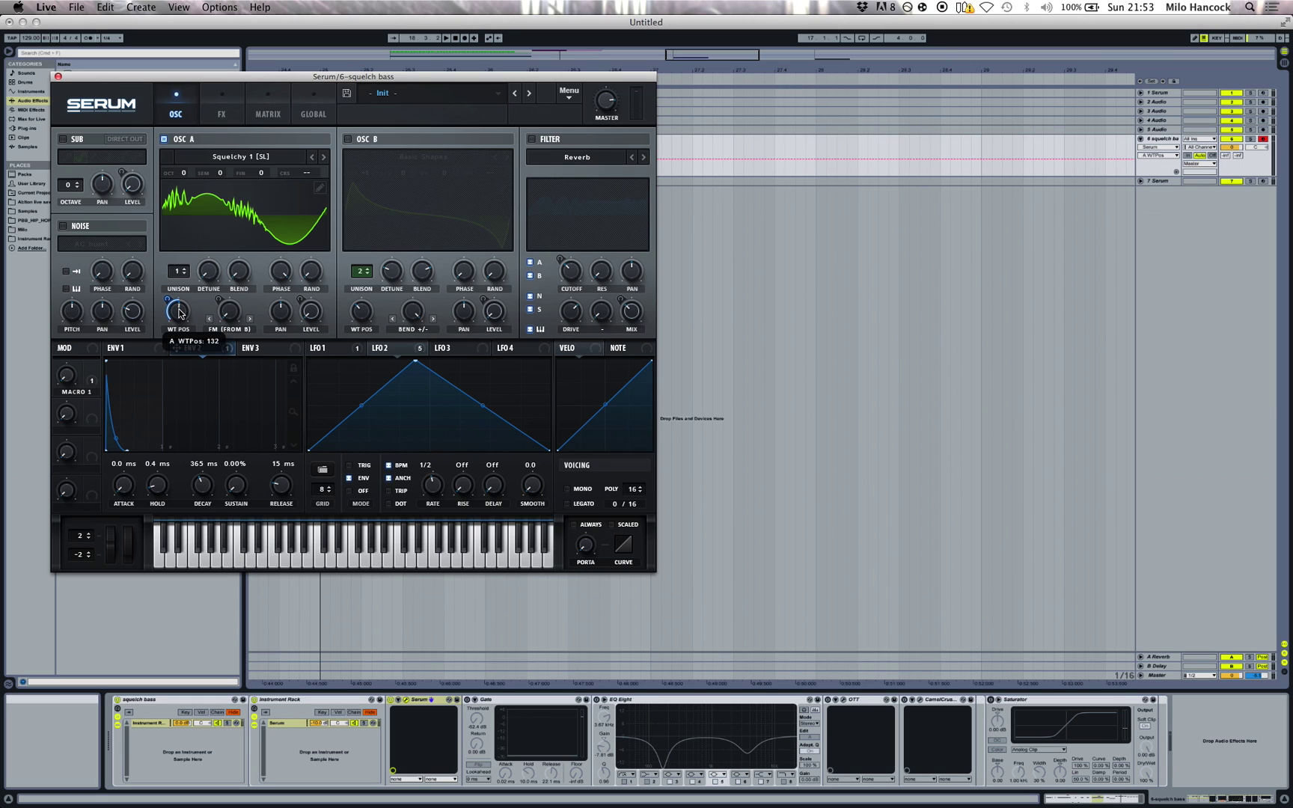
left_click_drag(180, 314, 180, 313)
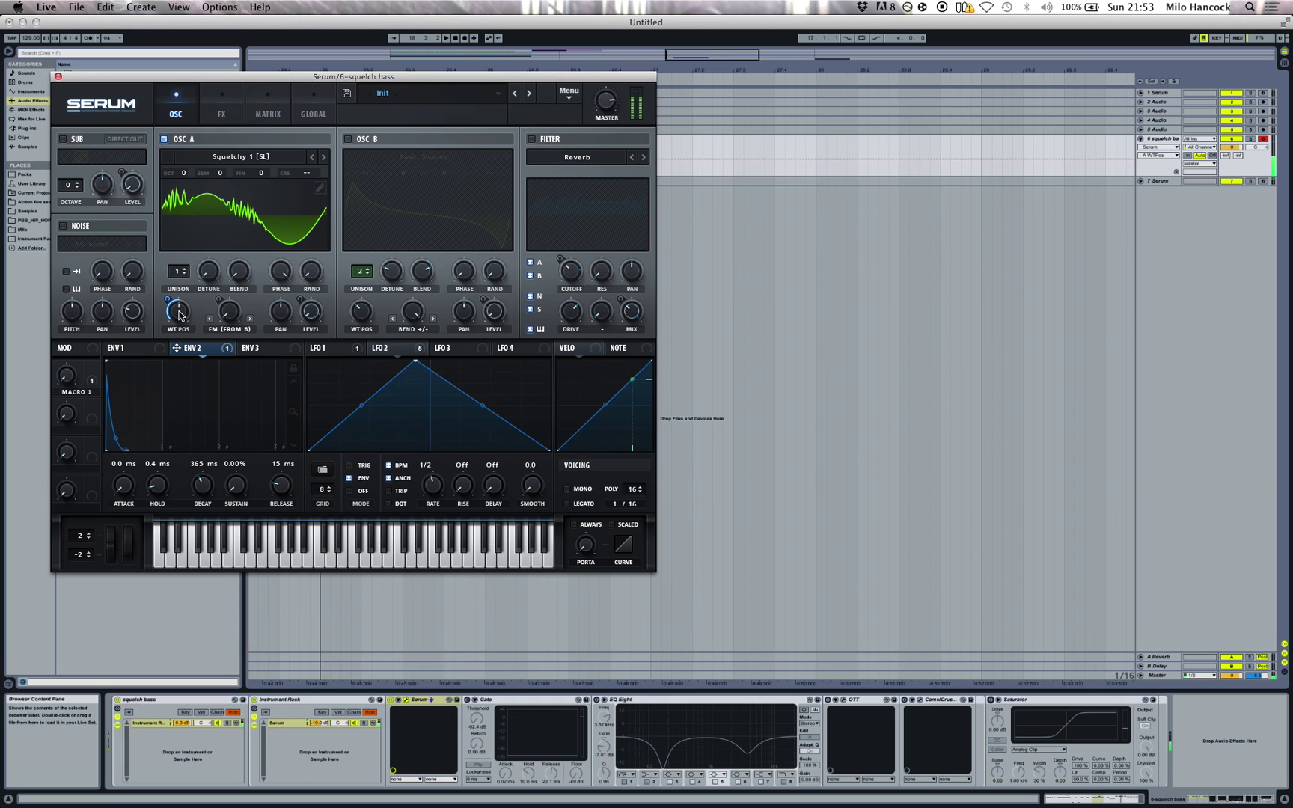
left_click_drag(106, 362, 129, 472)
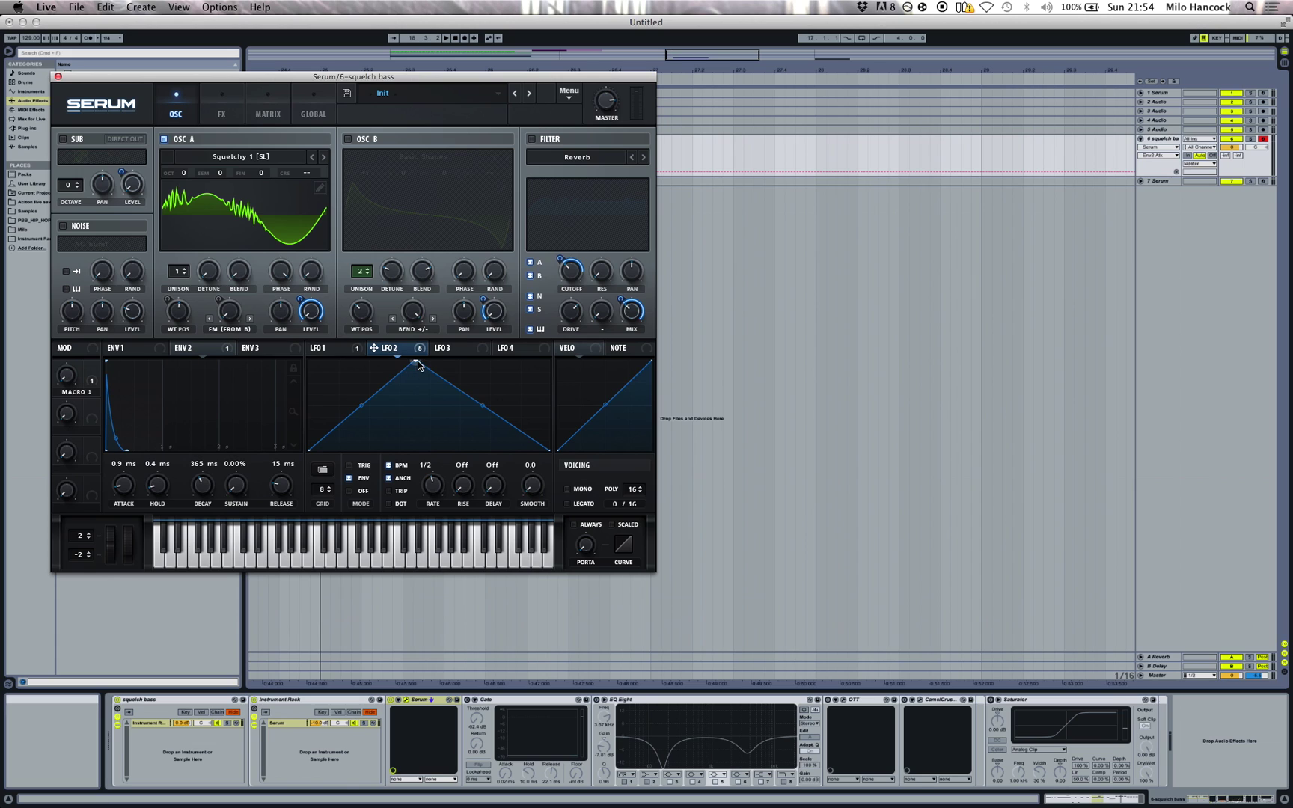
Shift the peak of LFO 2's triangle slightly later in its cycle and review LFO 1 and Envelope 2
mouse_move(418, 361)
left_mouse_down()
mouse_move(550, 361)
mouse_move(378, 361)
mouse_move(440, 362)
mouse_move(433, 353)
left_mouse_up()
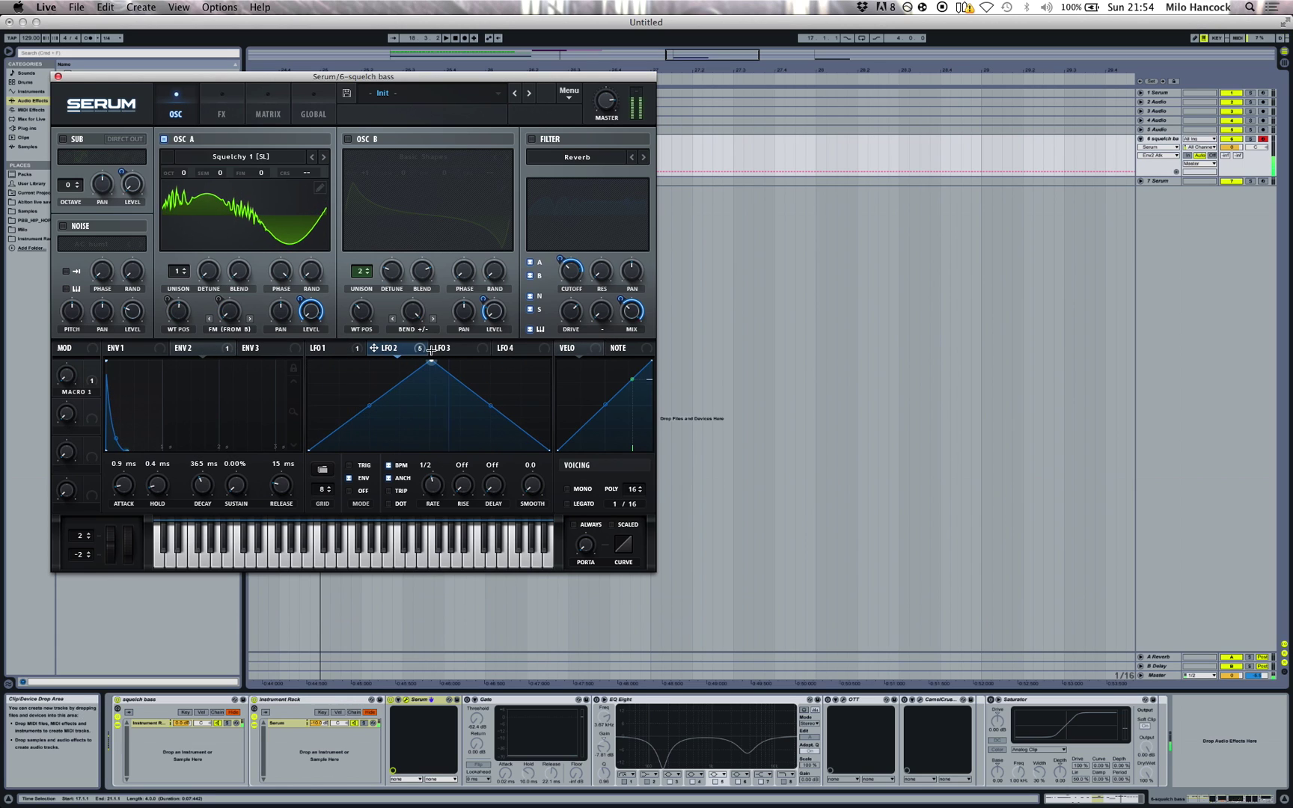
left_click(350, 351)
left_click(383, 351)
left_click(228, 350)
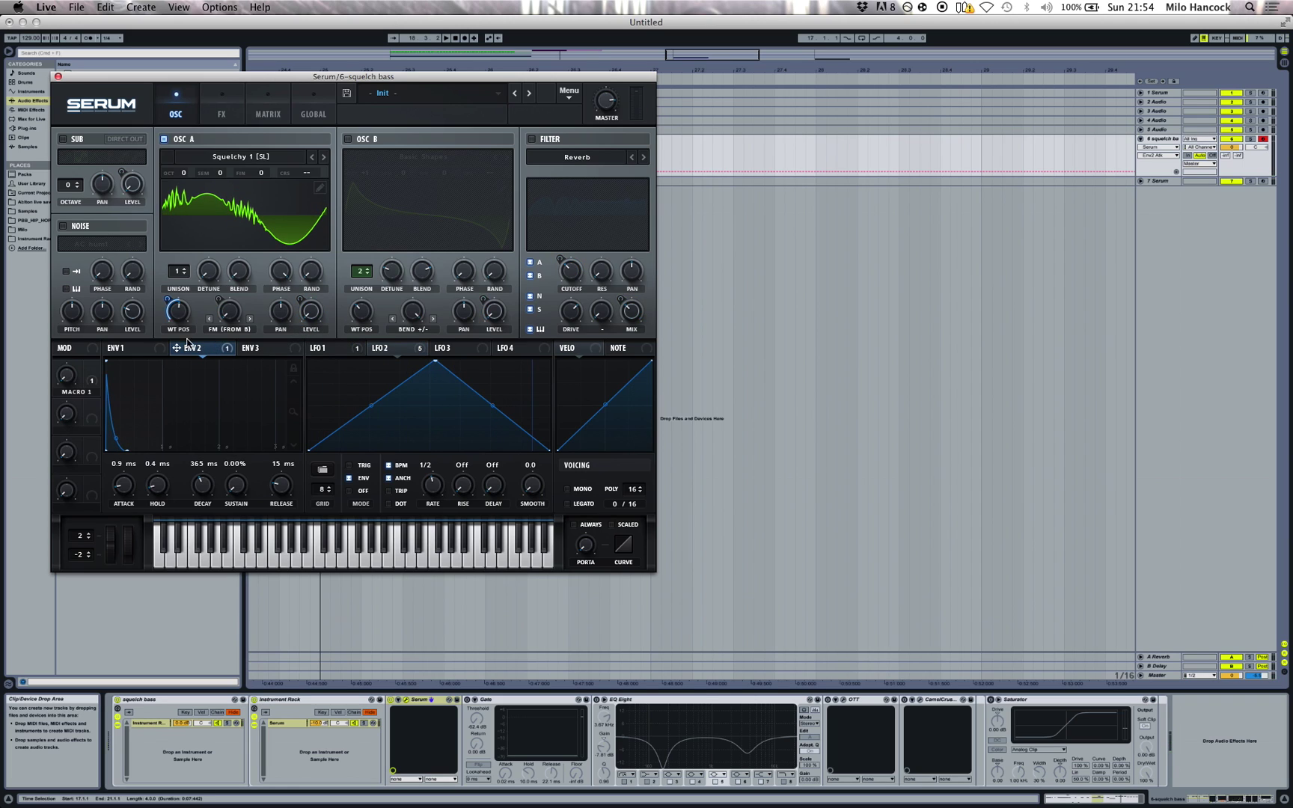
left_click(342, 350)
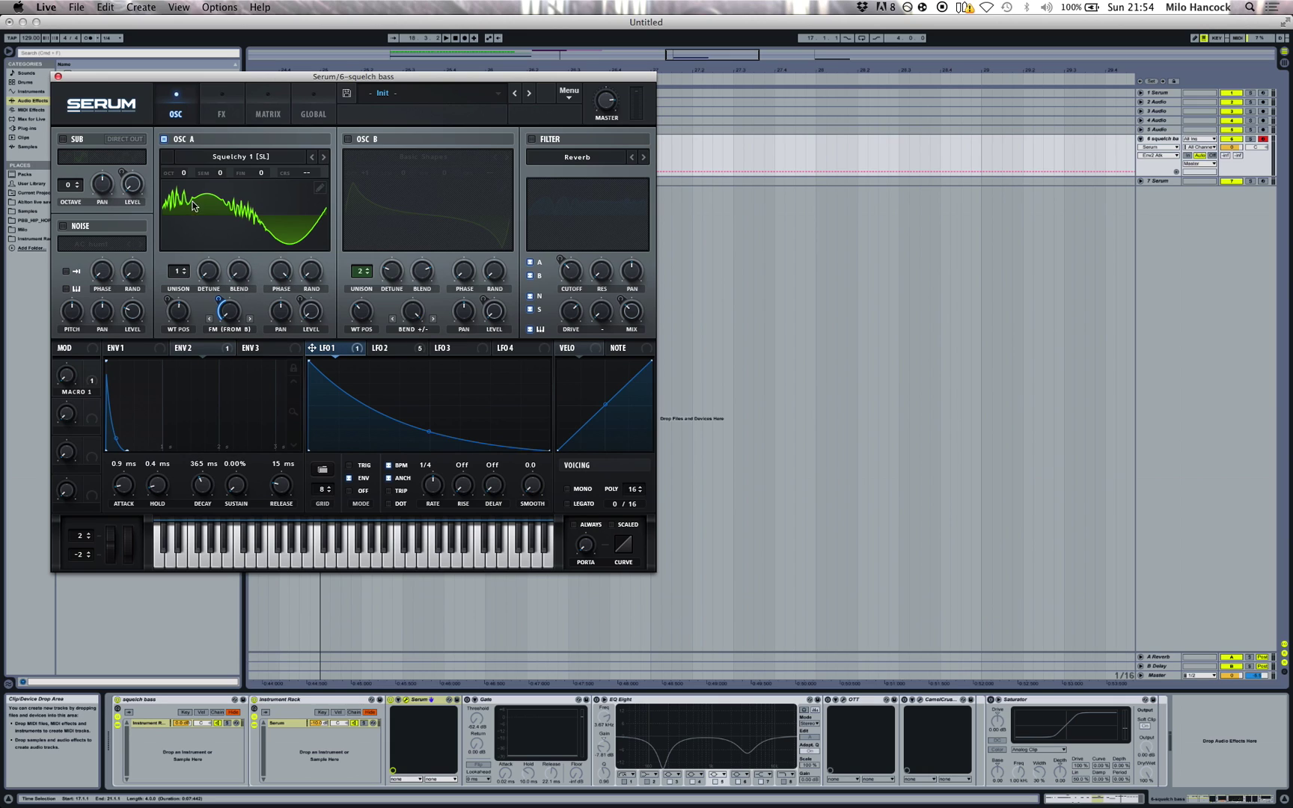
Switch oscillator B back on and try different amounts of its Bend +/- warp
left_click(347, 139)
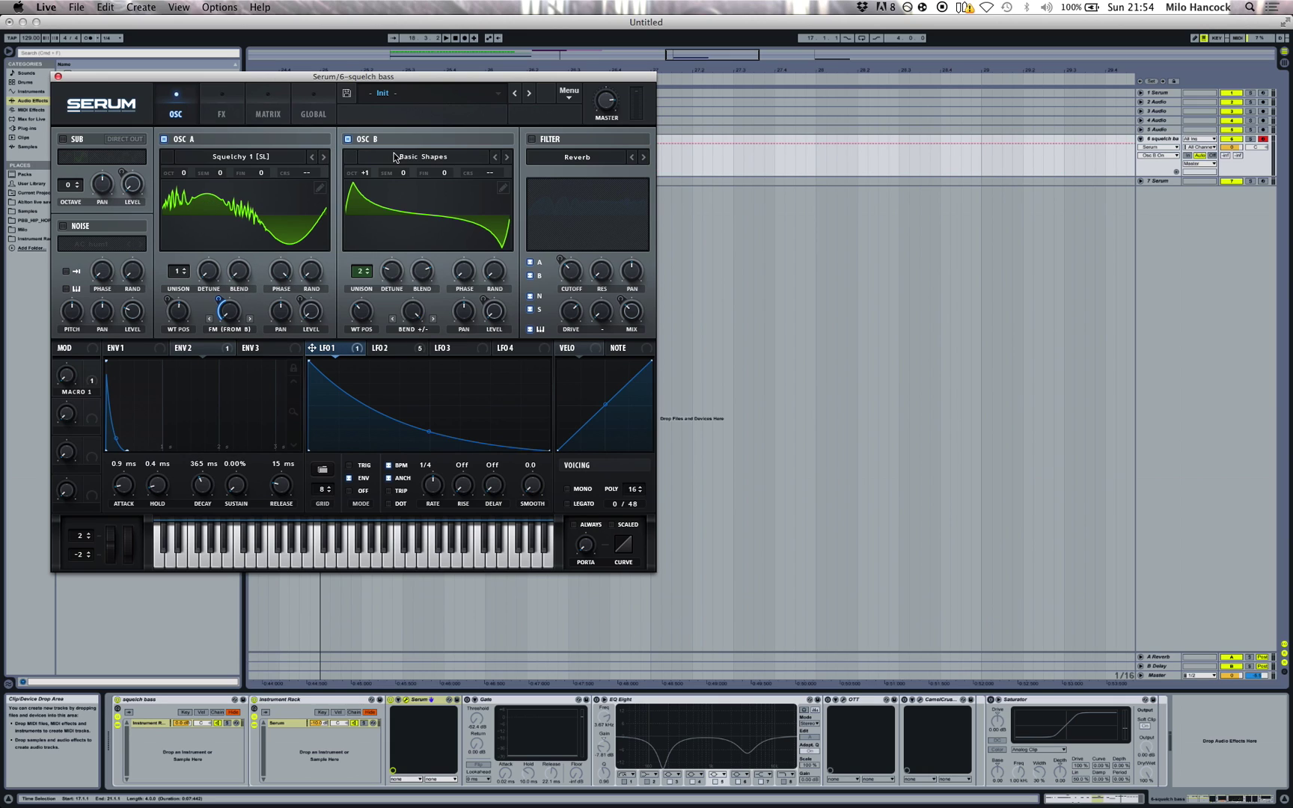
left_click_drag(419, 317, 423, 217)
mouse_move(412, 312)
left_mouse_down()
mouse_move(413, 428)
mouse_move(423, 336)
left_mouse_up()
mouse_move(413, 315)
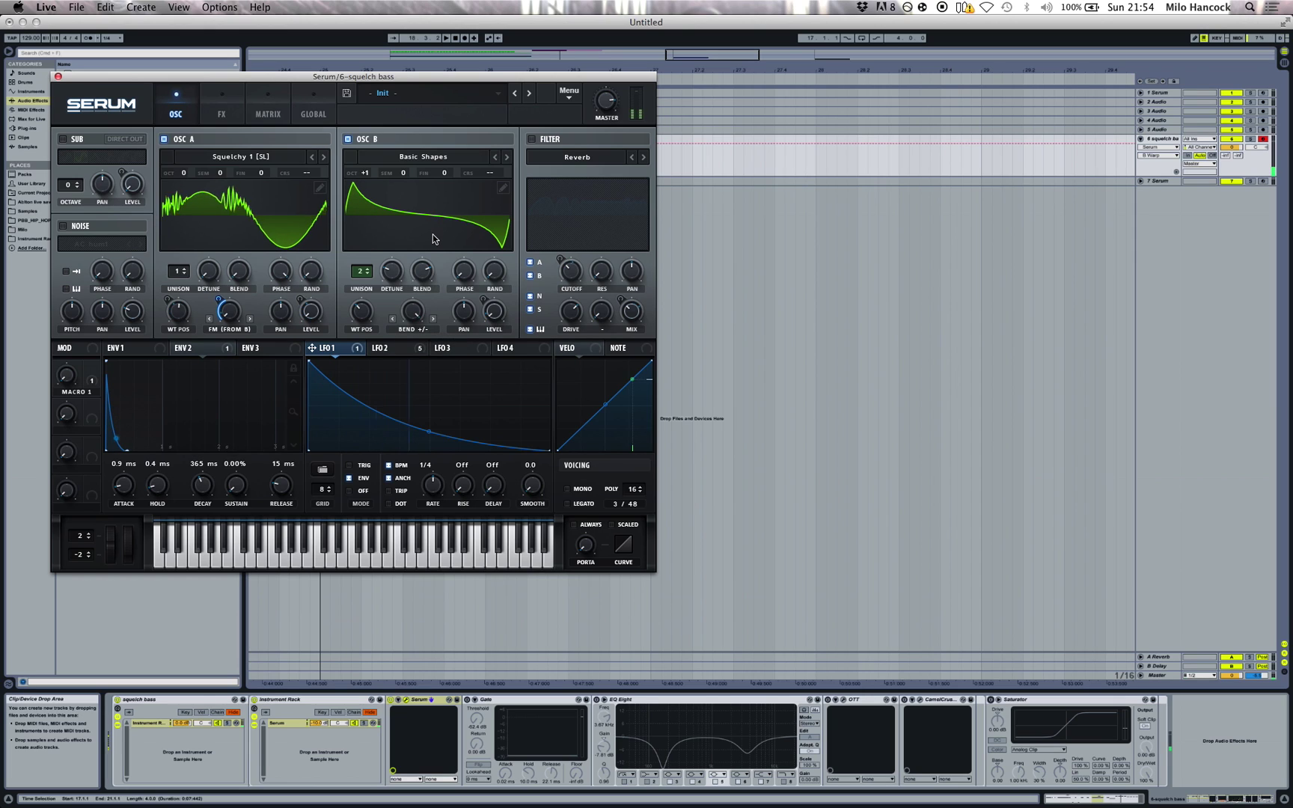
left_click(371, 315)
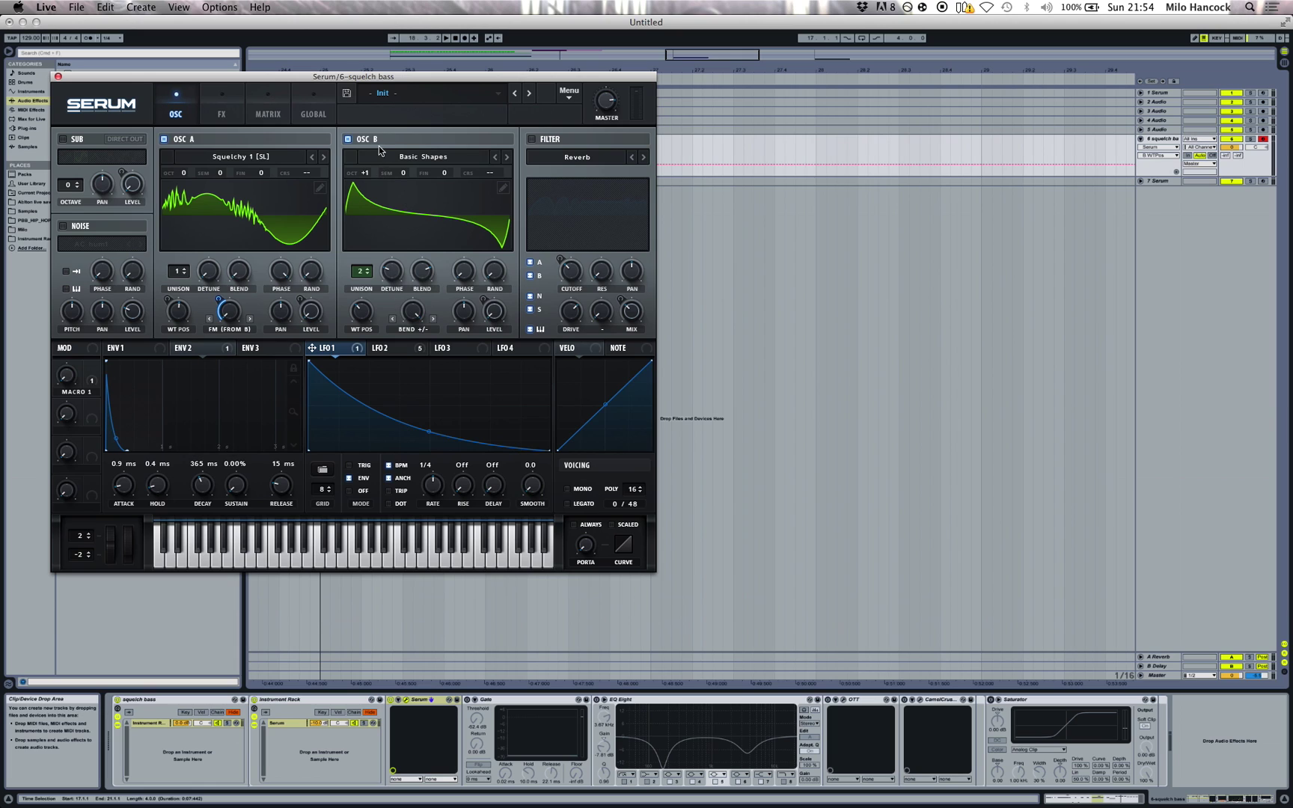
Examine LFO 2's modulation of the oscillator levels and LFO 1's modulation of oscillator A's FM amount
left_click(428, 353)
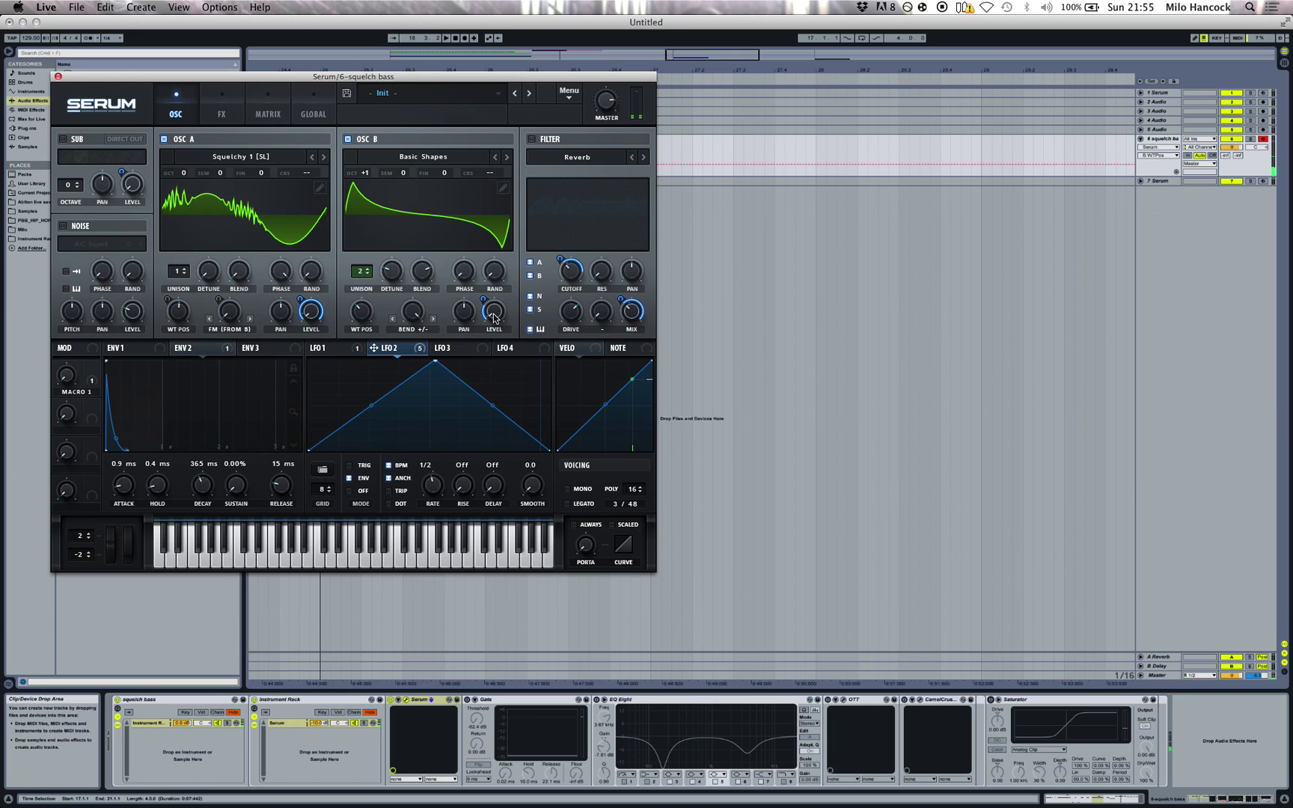
mouse_move(491, 318)
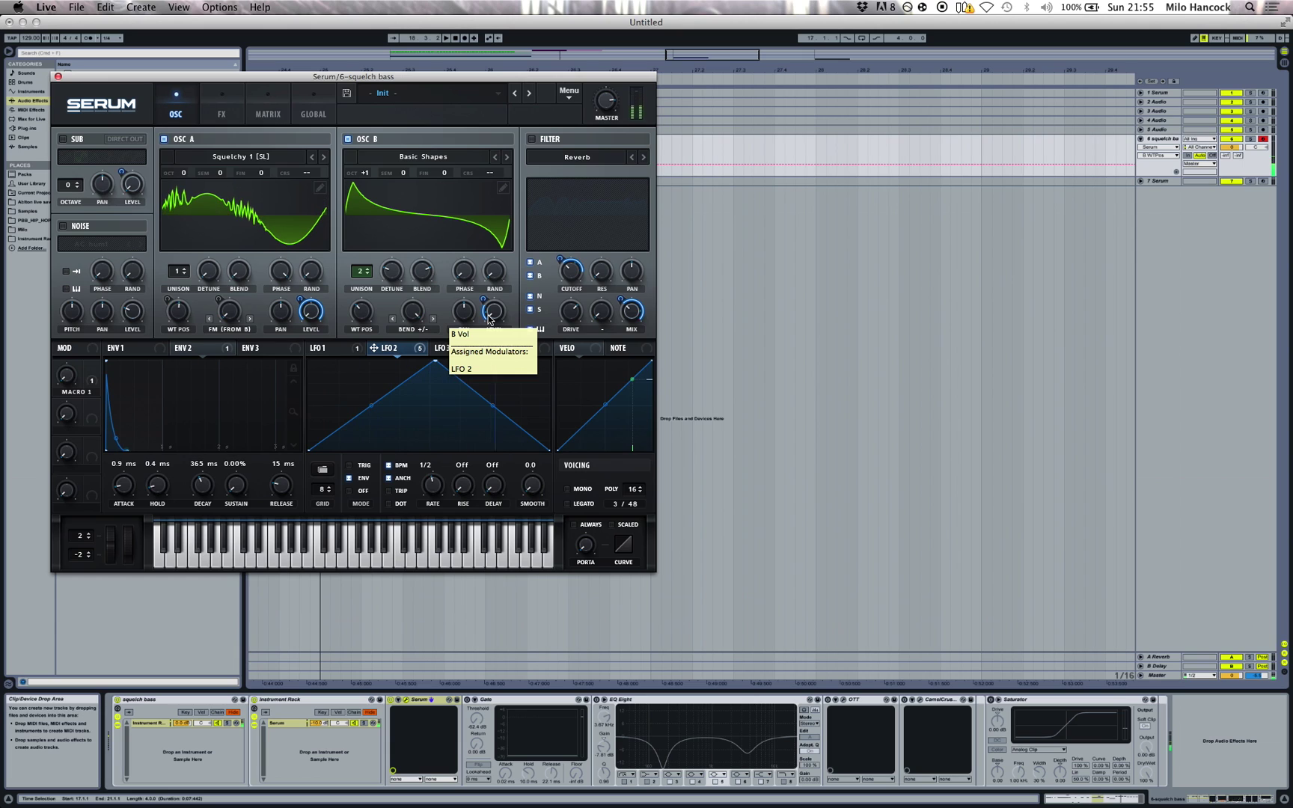
left_click(357, 353)
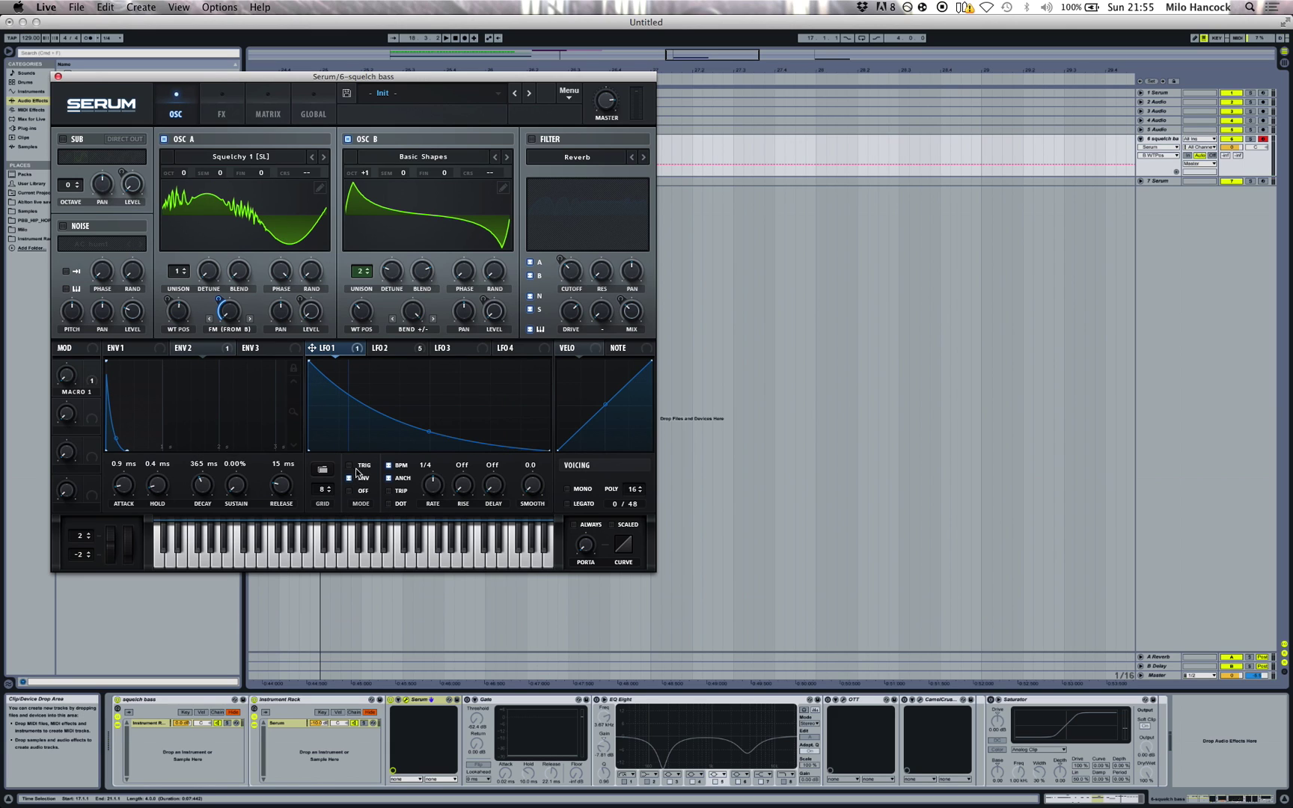
left_click(395, 354)
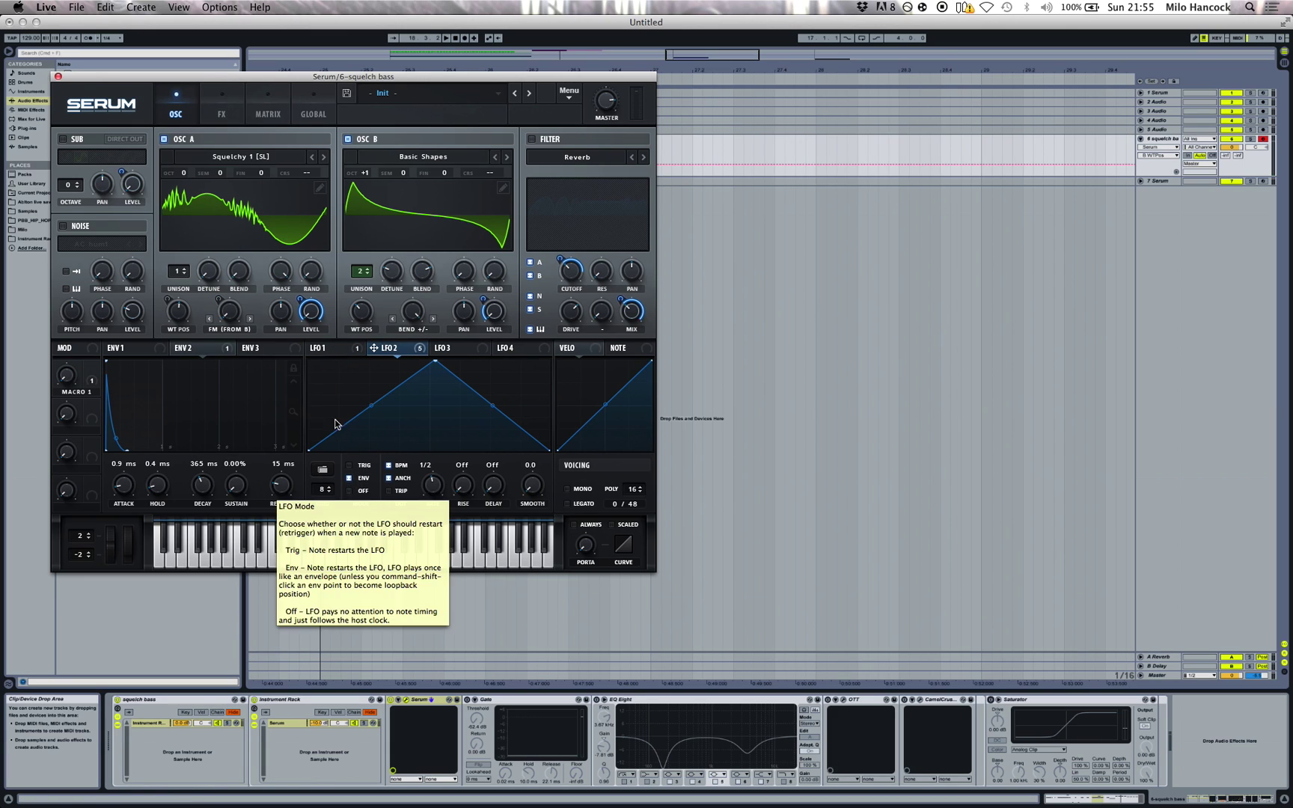
left_click(327, 349)
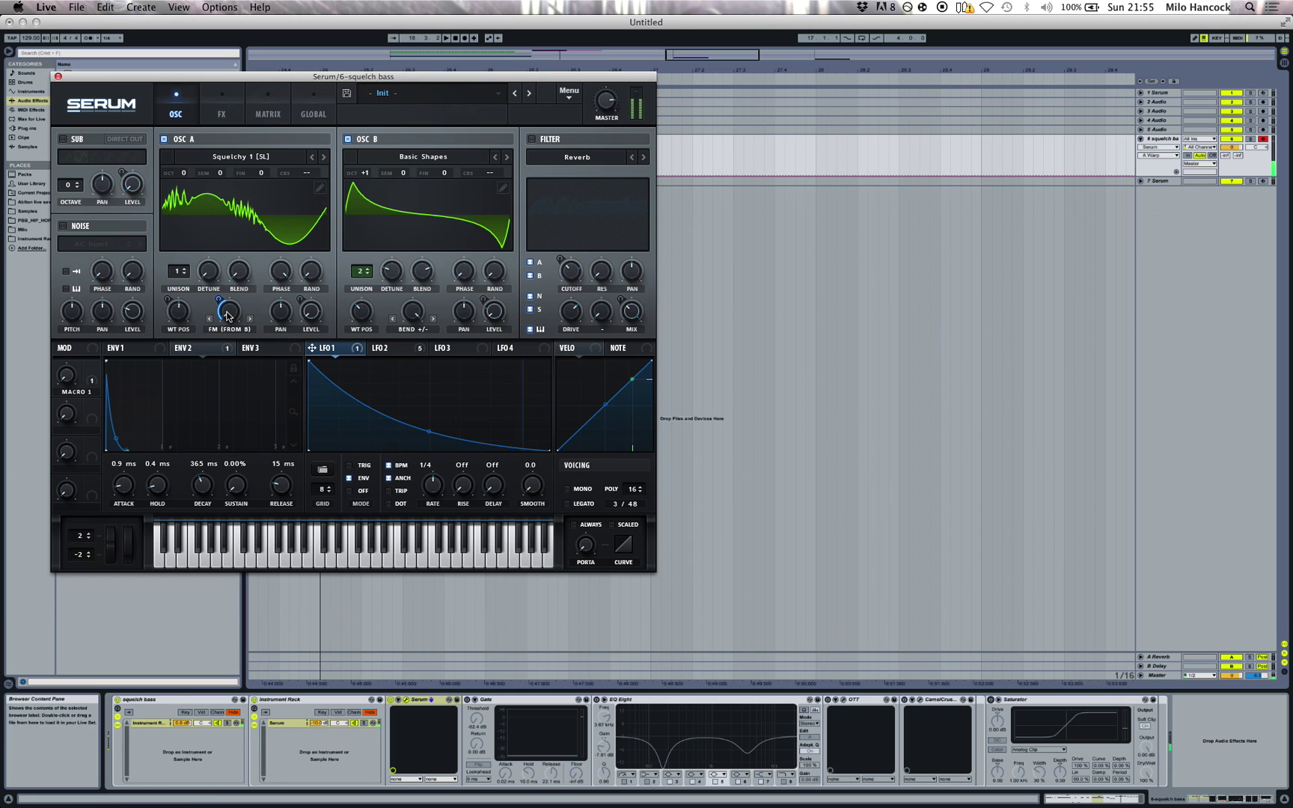
Compare the FM sound with oscillator B off and on, and check Macro 1 and LFO 2
left_click(348, 139)
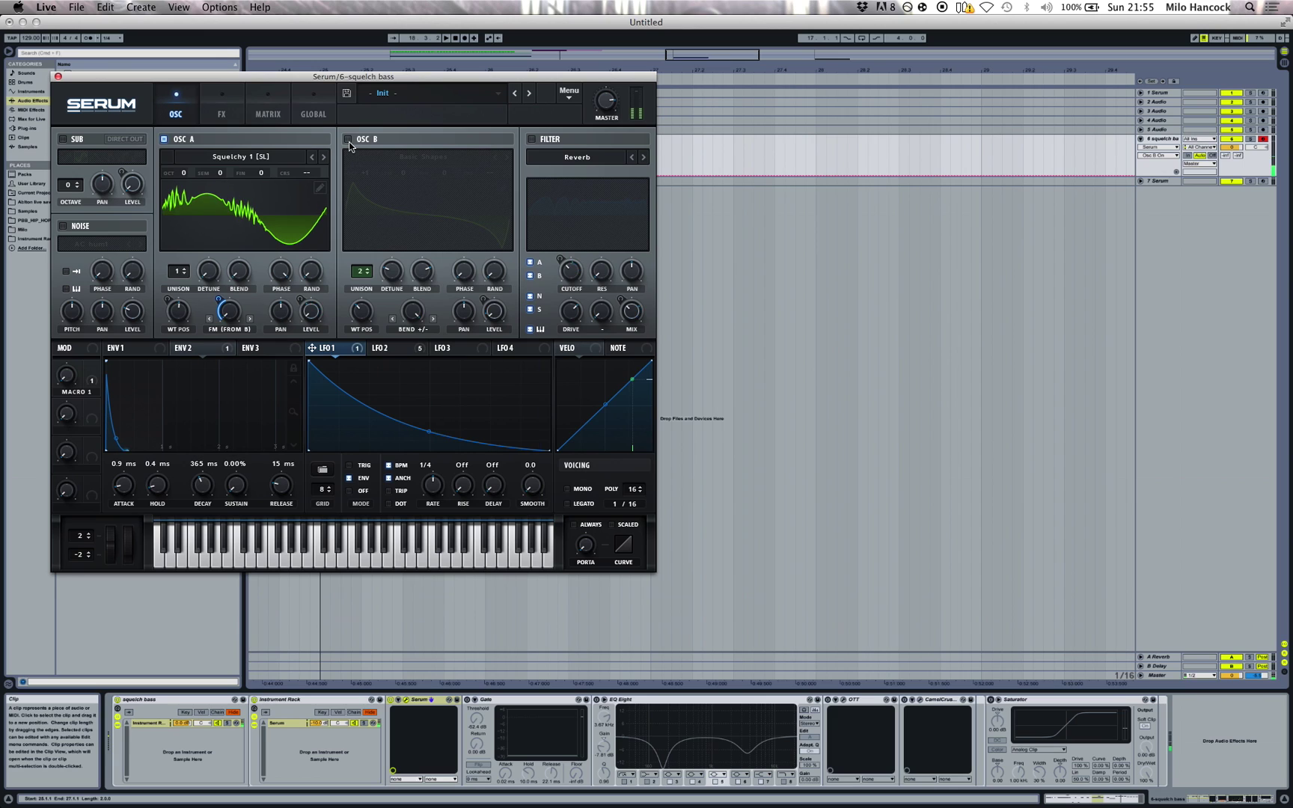
left_click(348, 140)
left_click(66, 377)
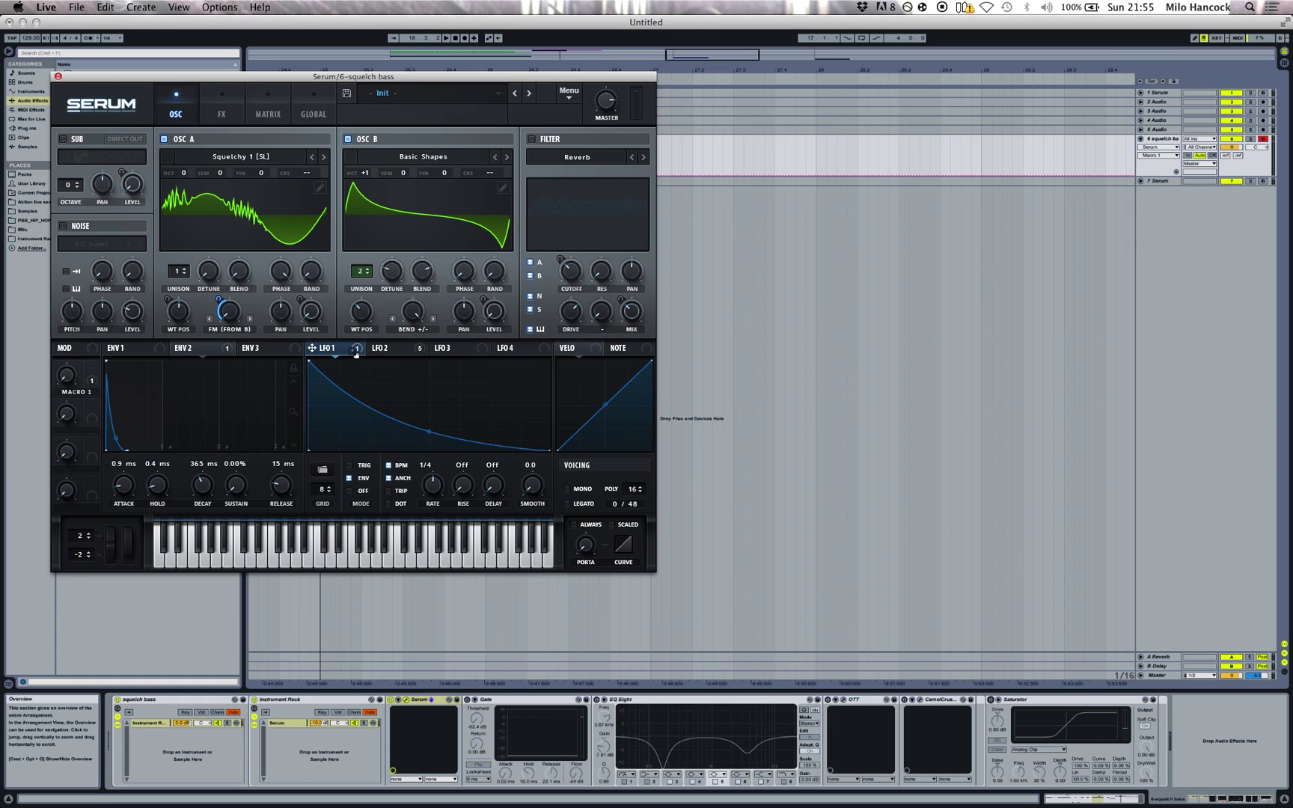
left_click(404, 347)
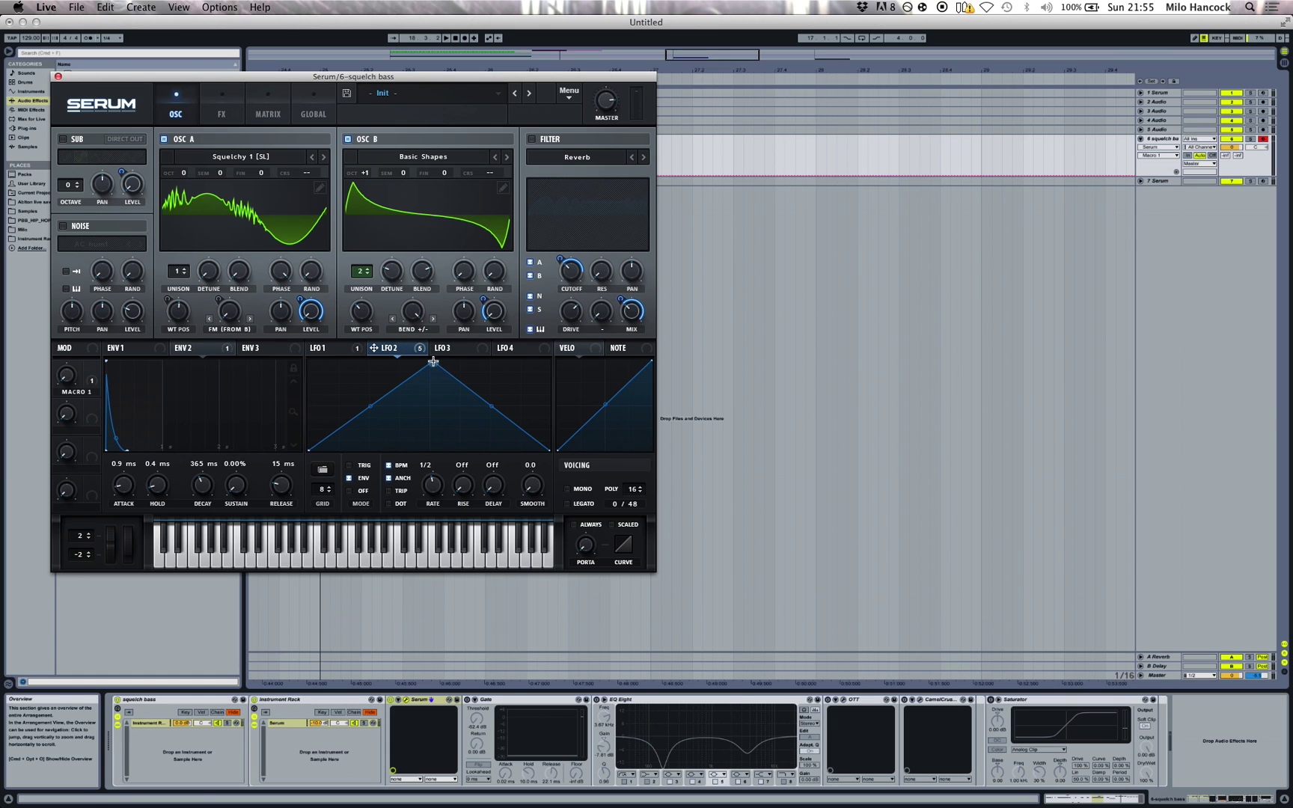
Try LFO 2 as a falling ramp and a rounded plateau, compare oscillator B off and on, and restore the centred triangle
left_click_drag(433, 363, 288, 352)
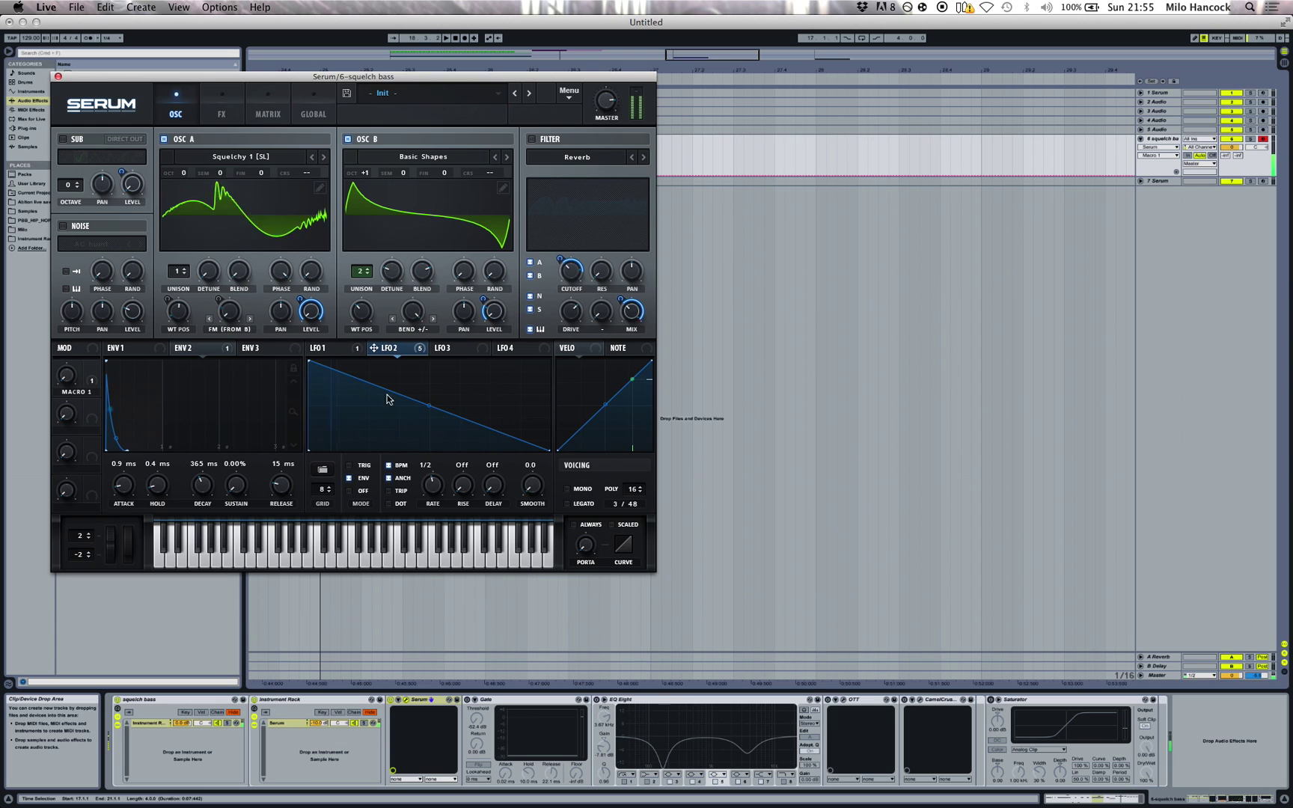
left_click_drag(430, 406, 453, 335)
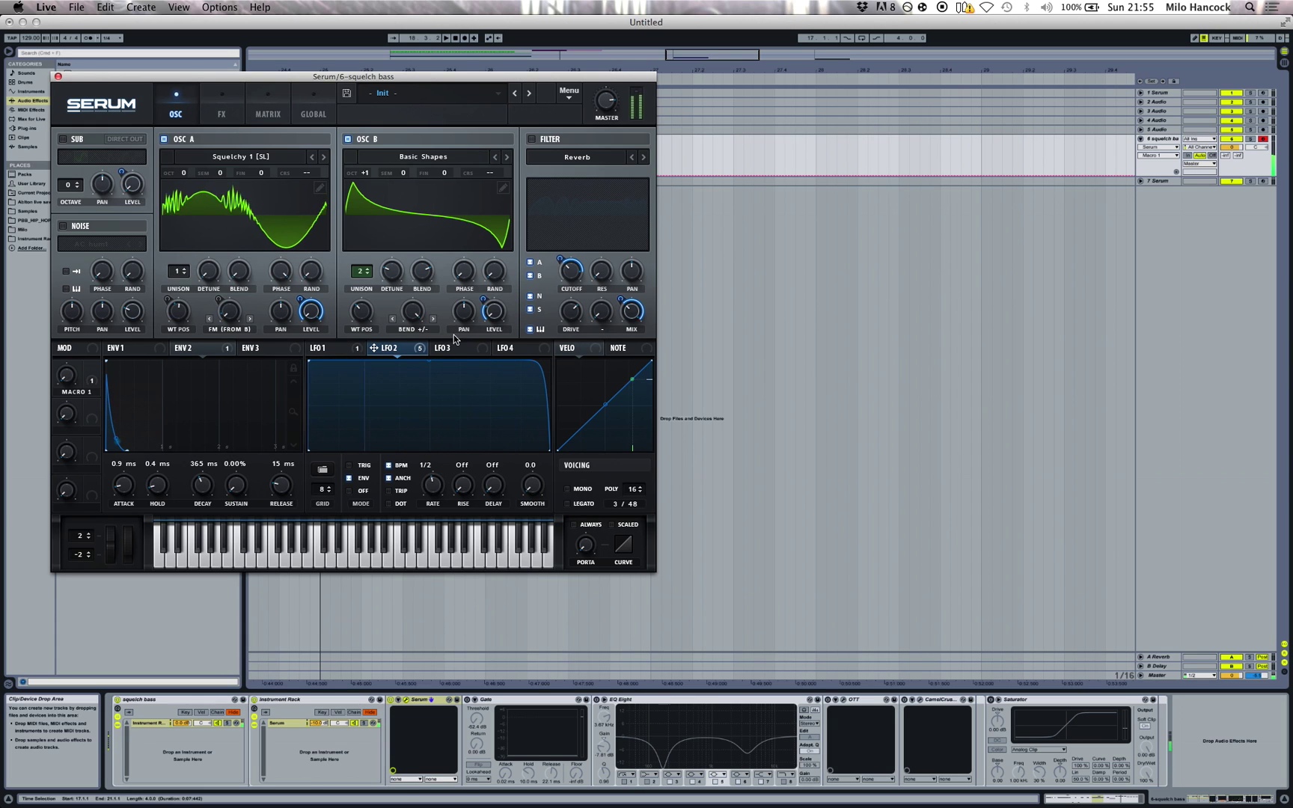
left_click(348, 139)
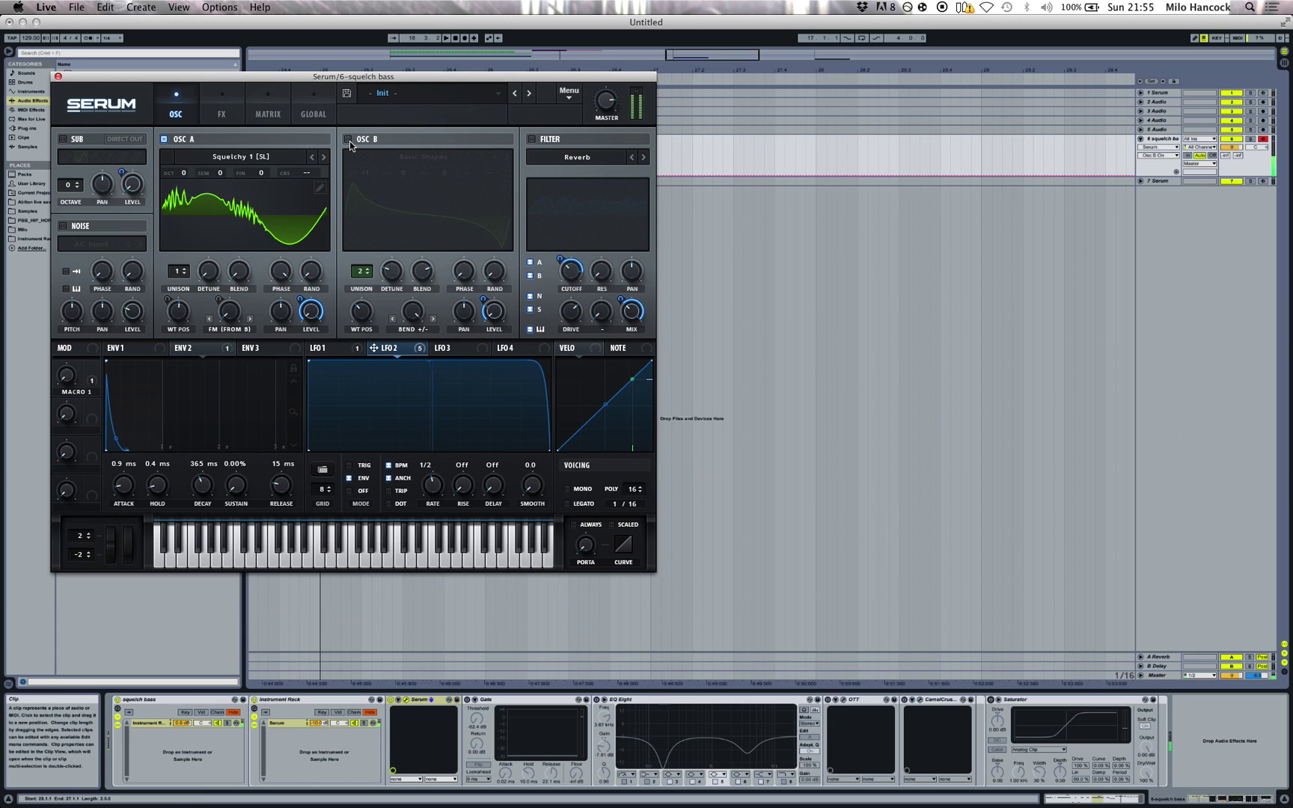
left_click(348, 139)
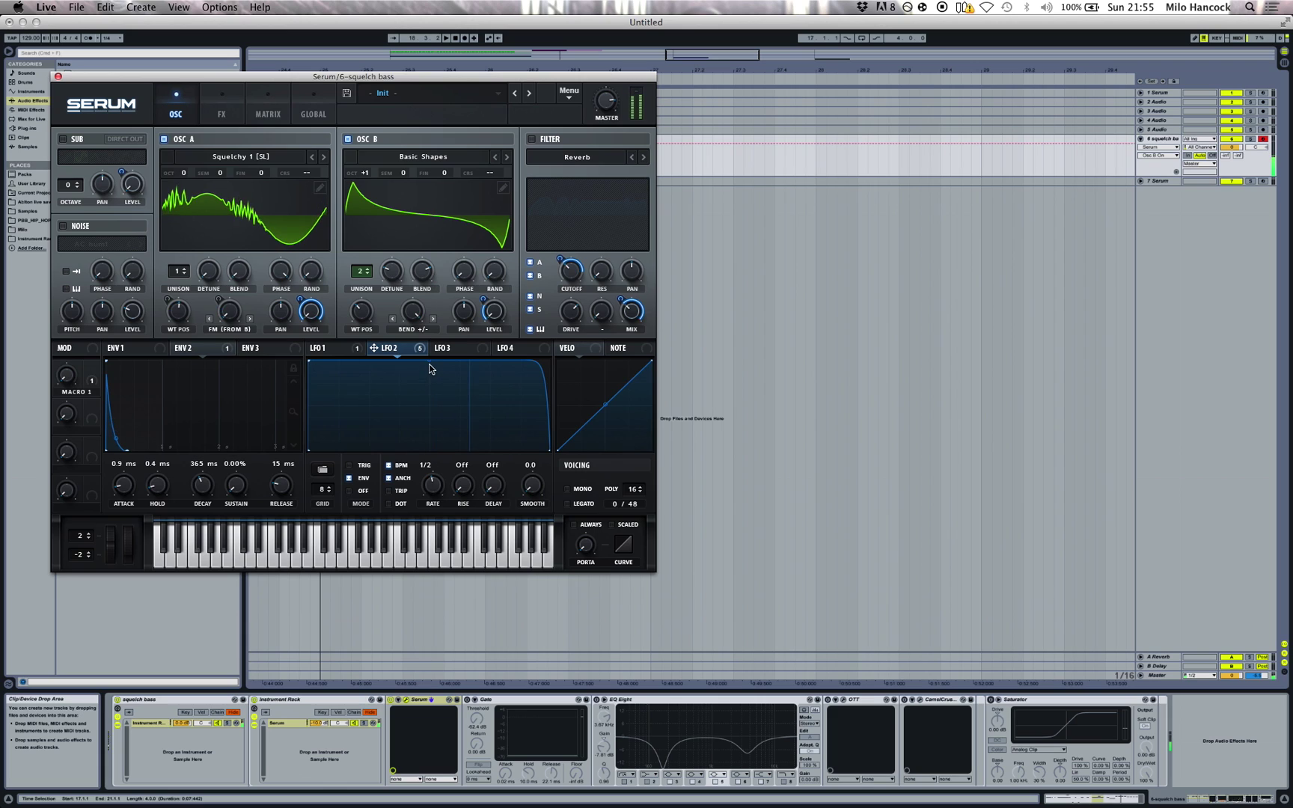
left_click_drag(429, 365, 422, 406)
left_click_drag(312, 364, 432, 364)
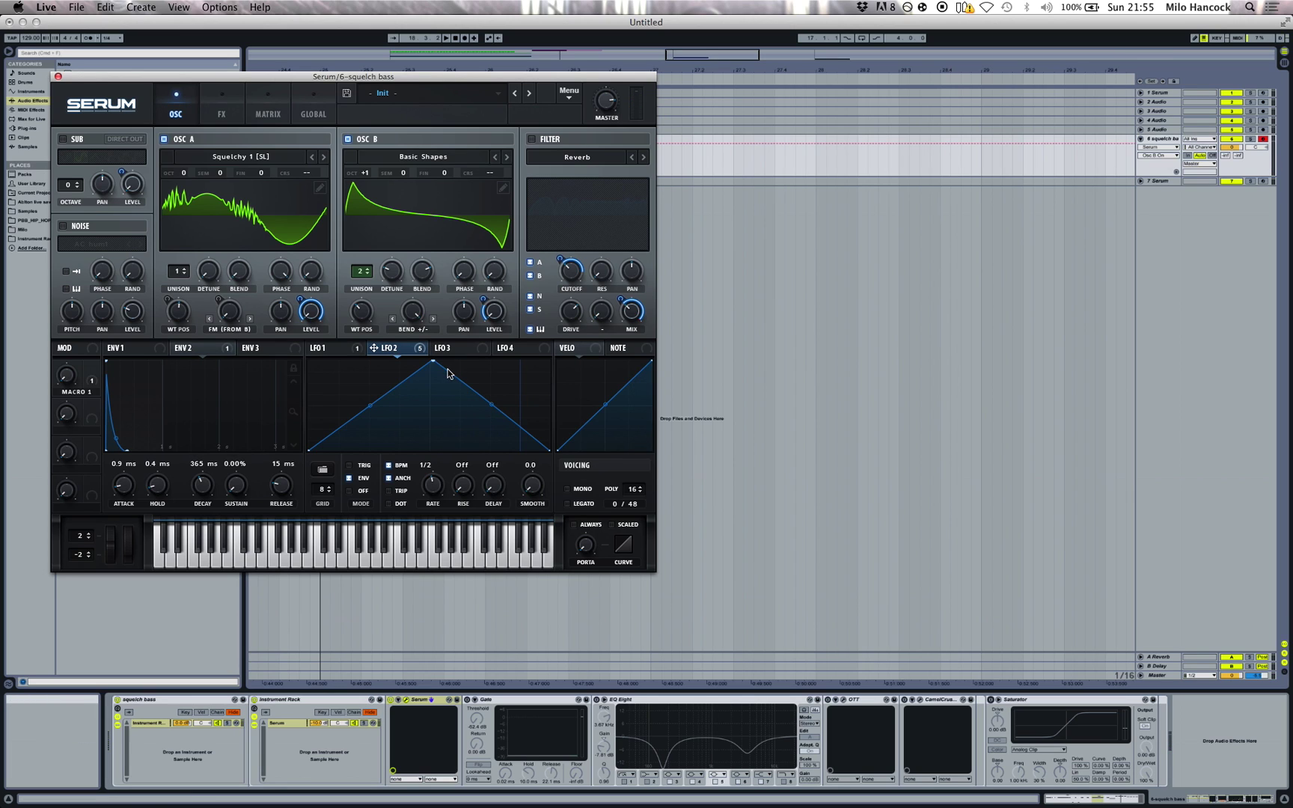
left_click_drag(432, 362, 308, 363)
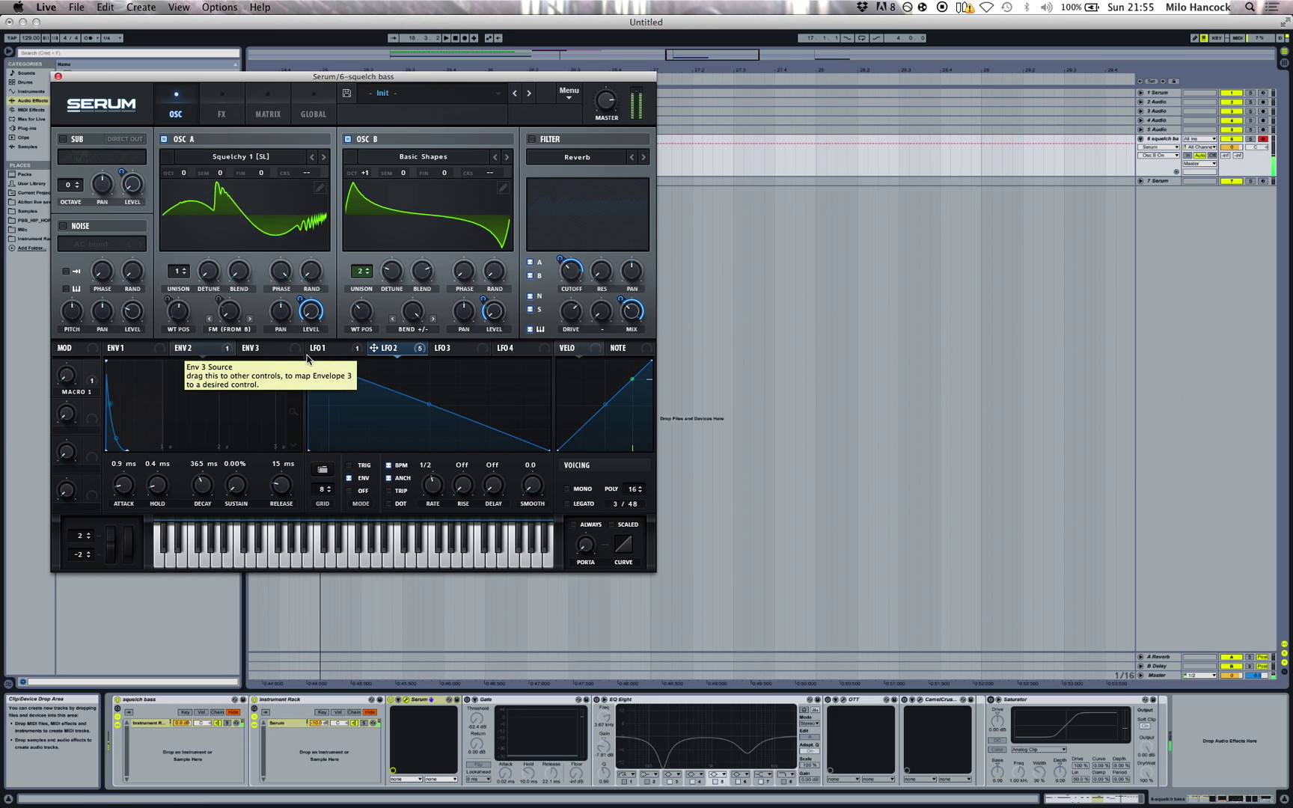
left_click_drag(309, 363, 431, 329)
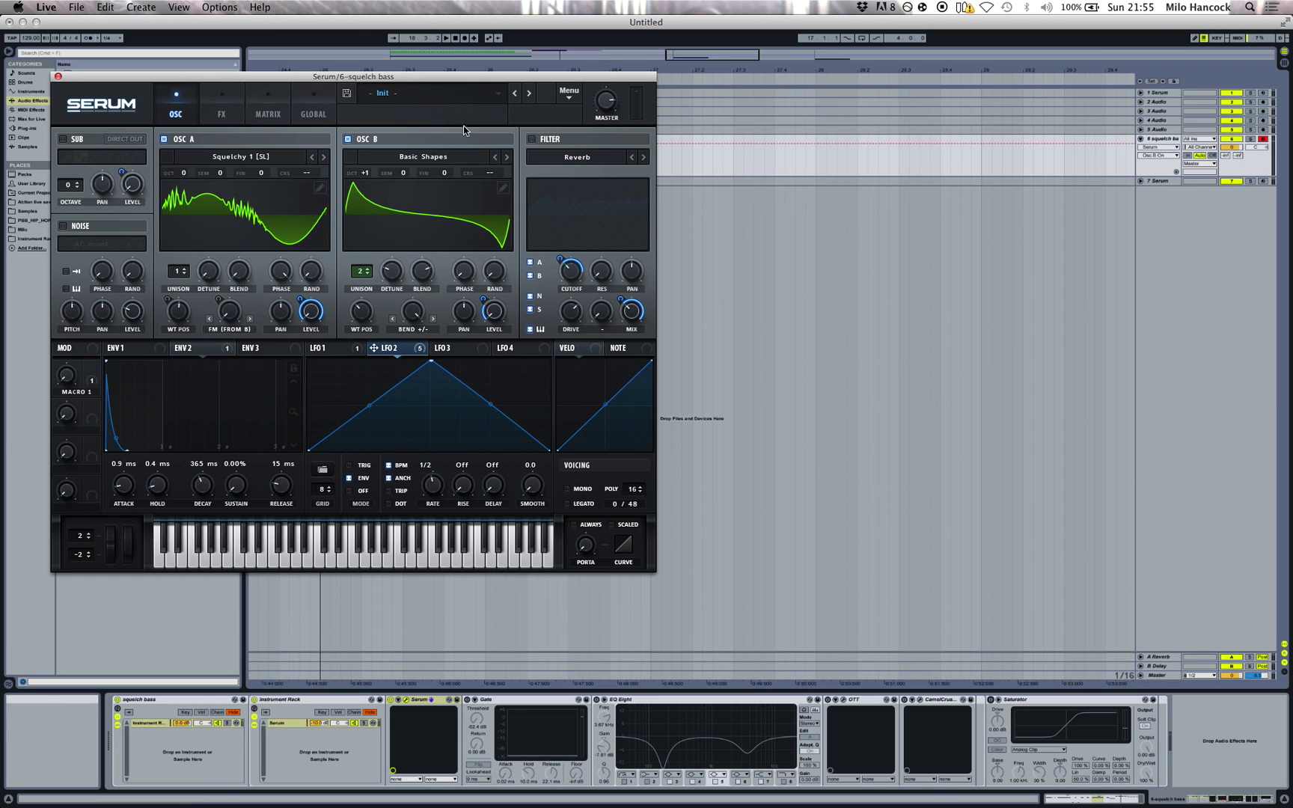
Adjust the master volume on the effects page and review the compressor's gain, ratio, threshold, attack and release
left_click(239, 112)
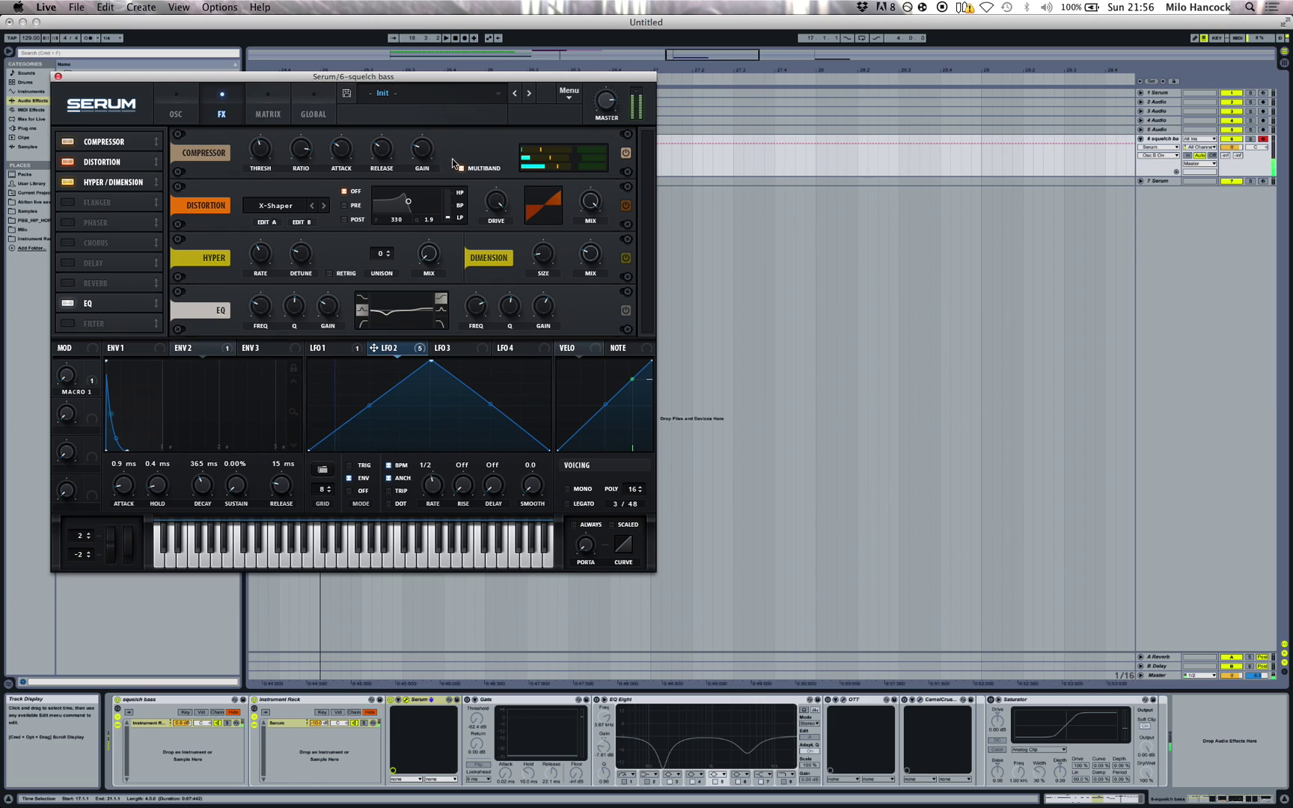
left_click_drag(605, 102, 600, 139)
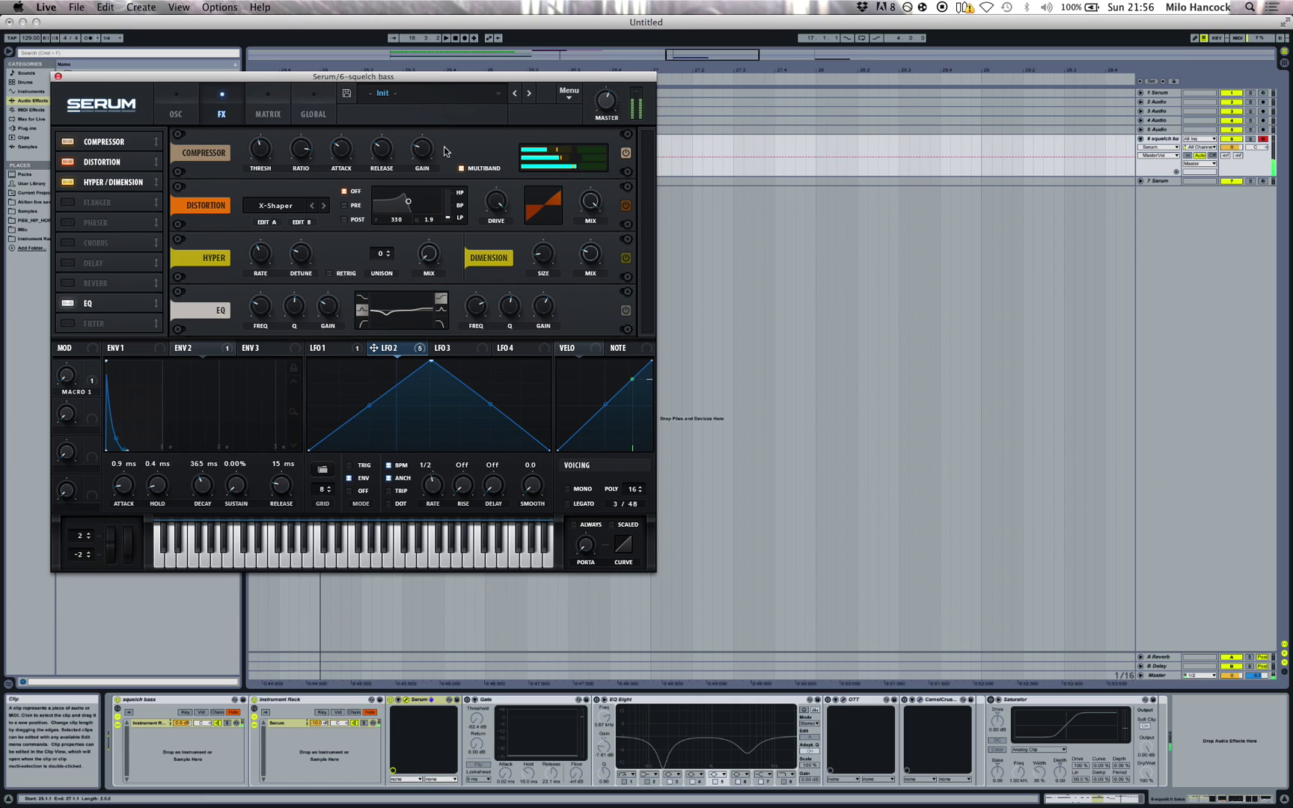
left_click(422, 149)
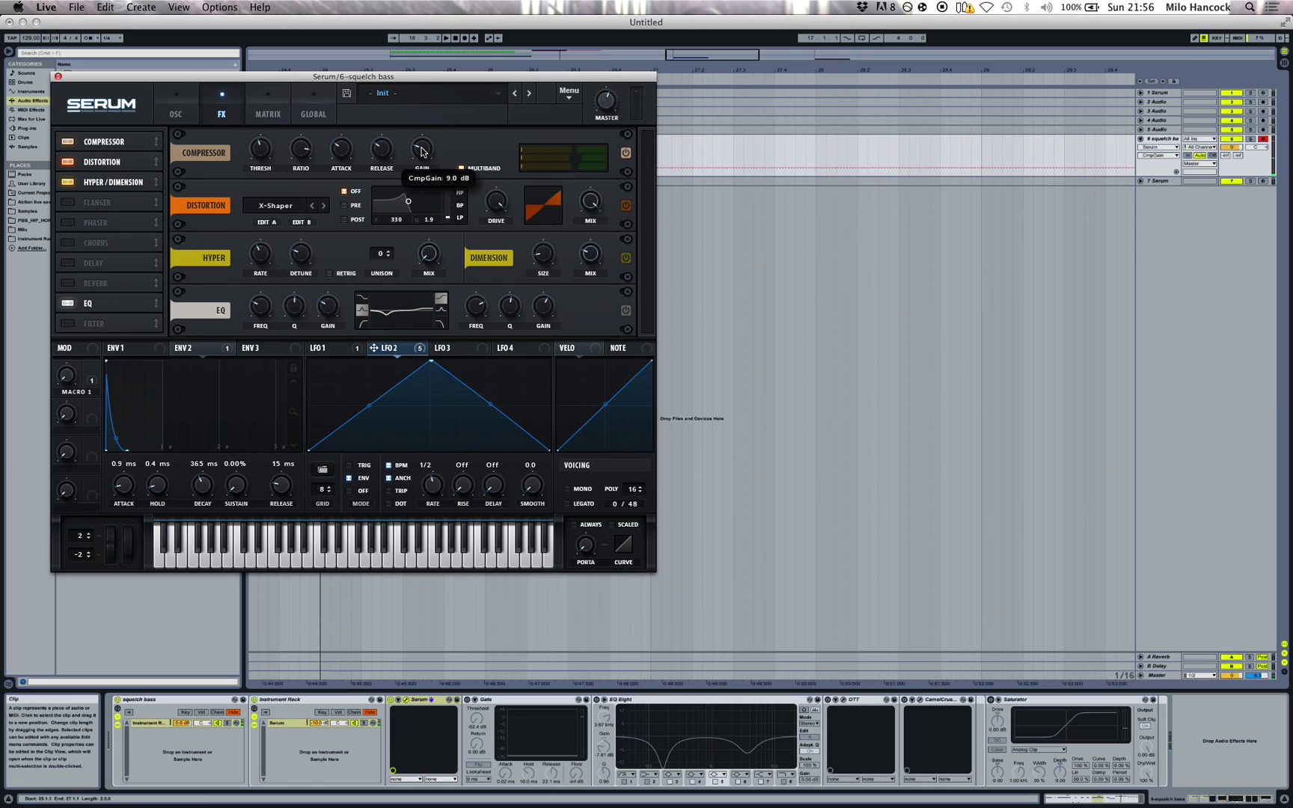
left_click(300, 150)
left_click(261, 152)
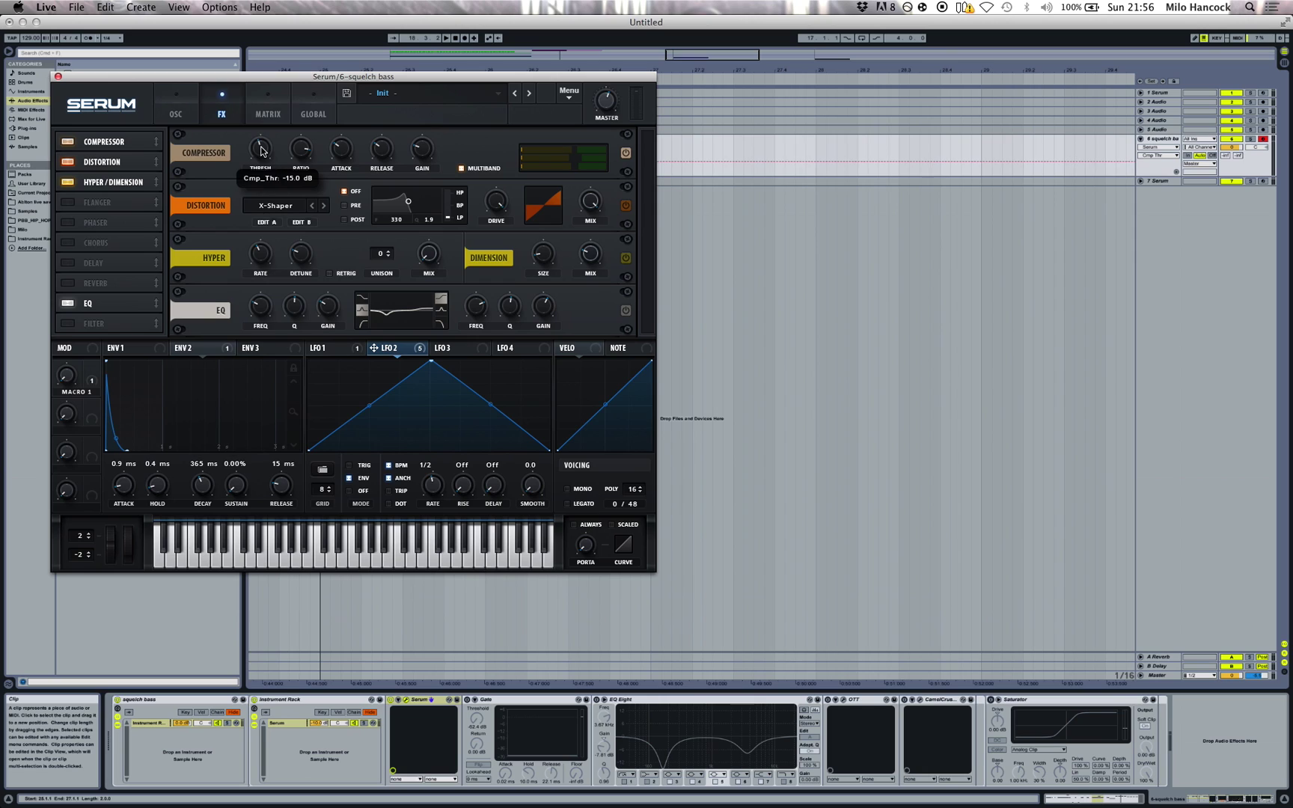
left_click(340, 149)
left_click(378, 147)
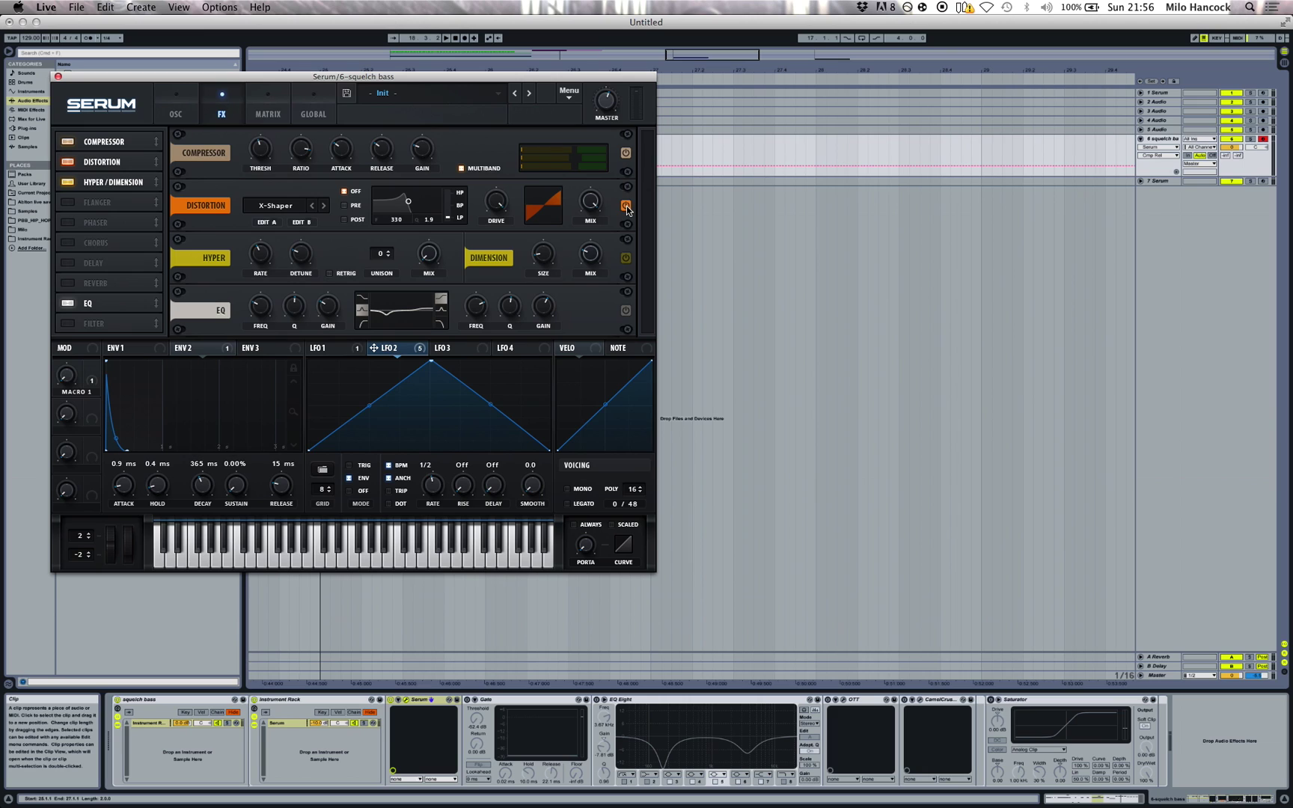
Audition the distortion and inspect its mode list and the X-Shaper's A and B curves
key("space")
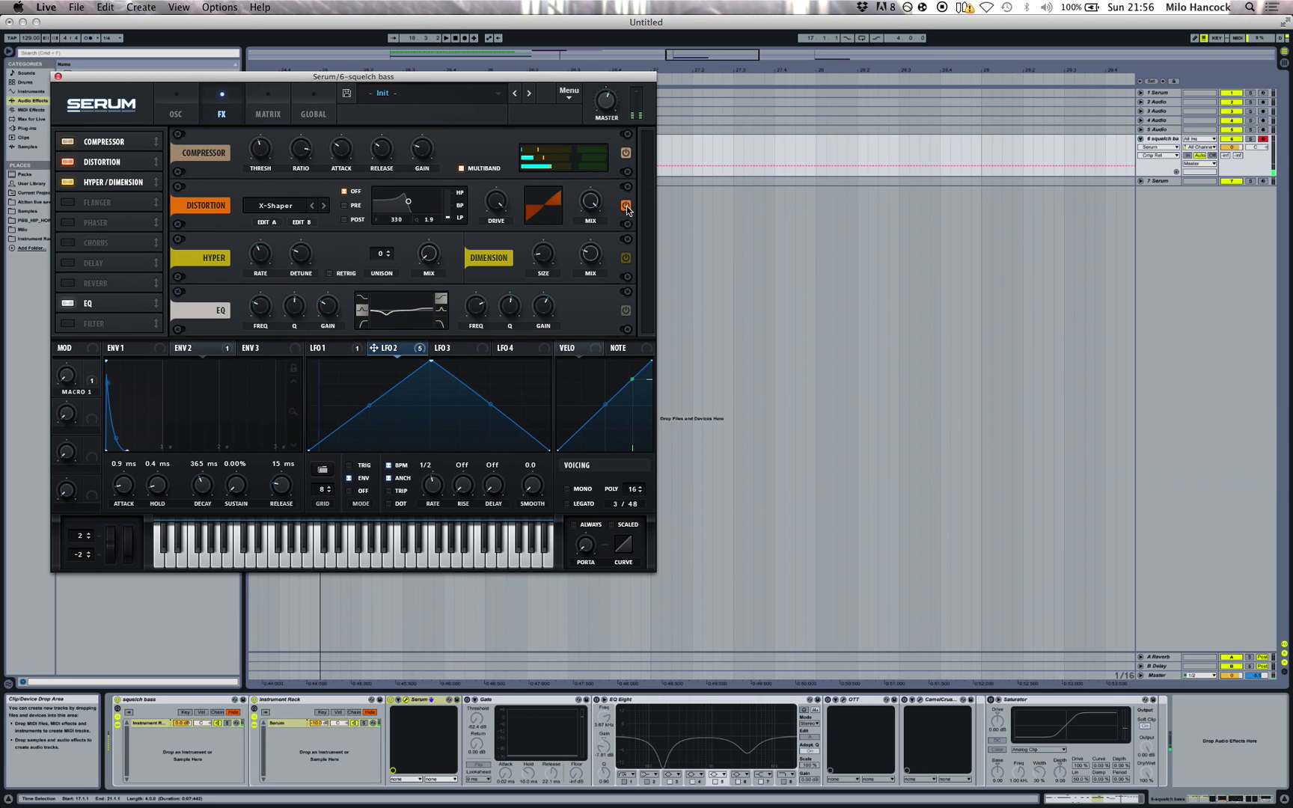
left_click(302, 222)
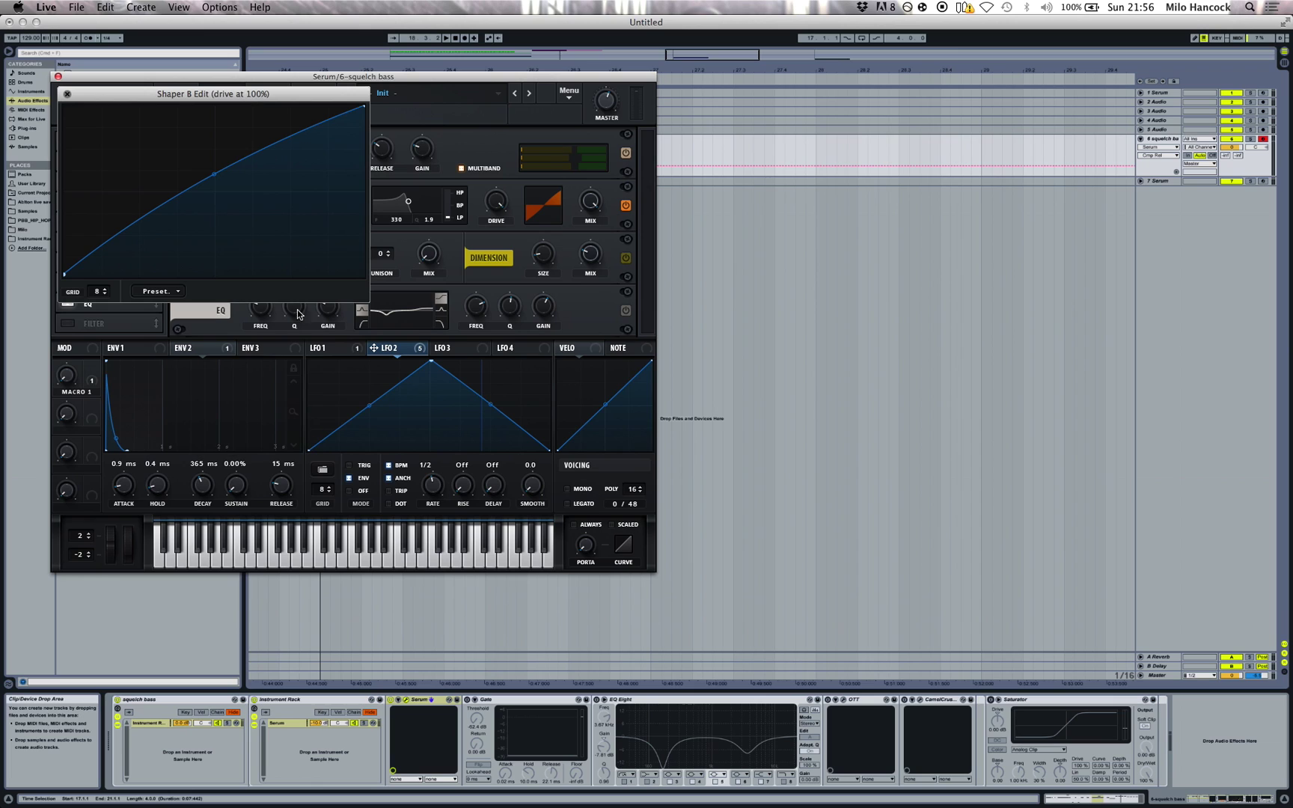
left_click(67, 93)
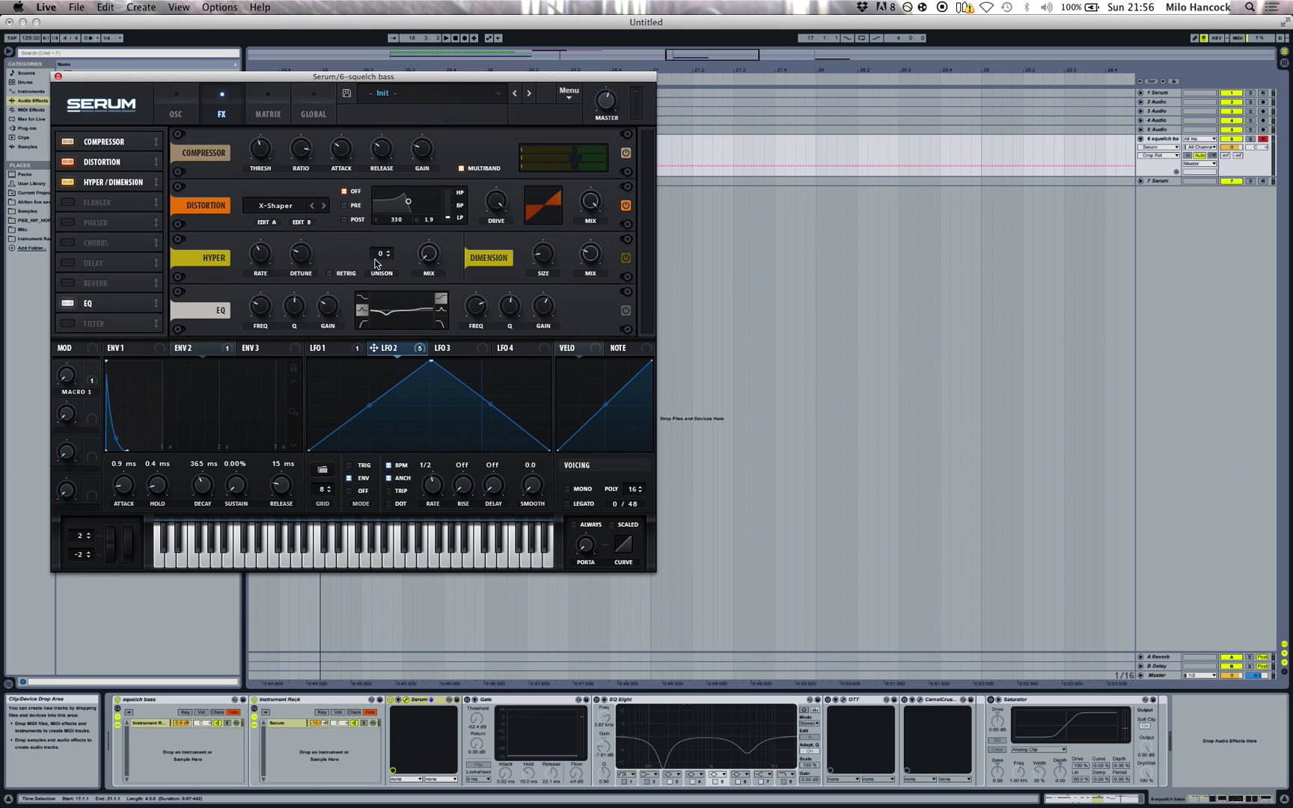
left_click(294, 211)
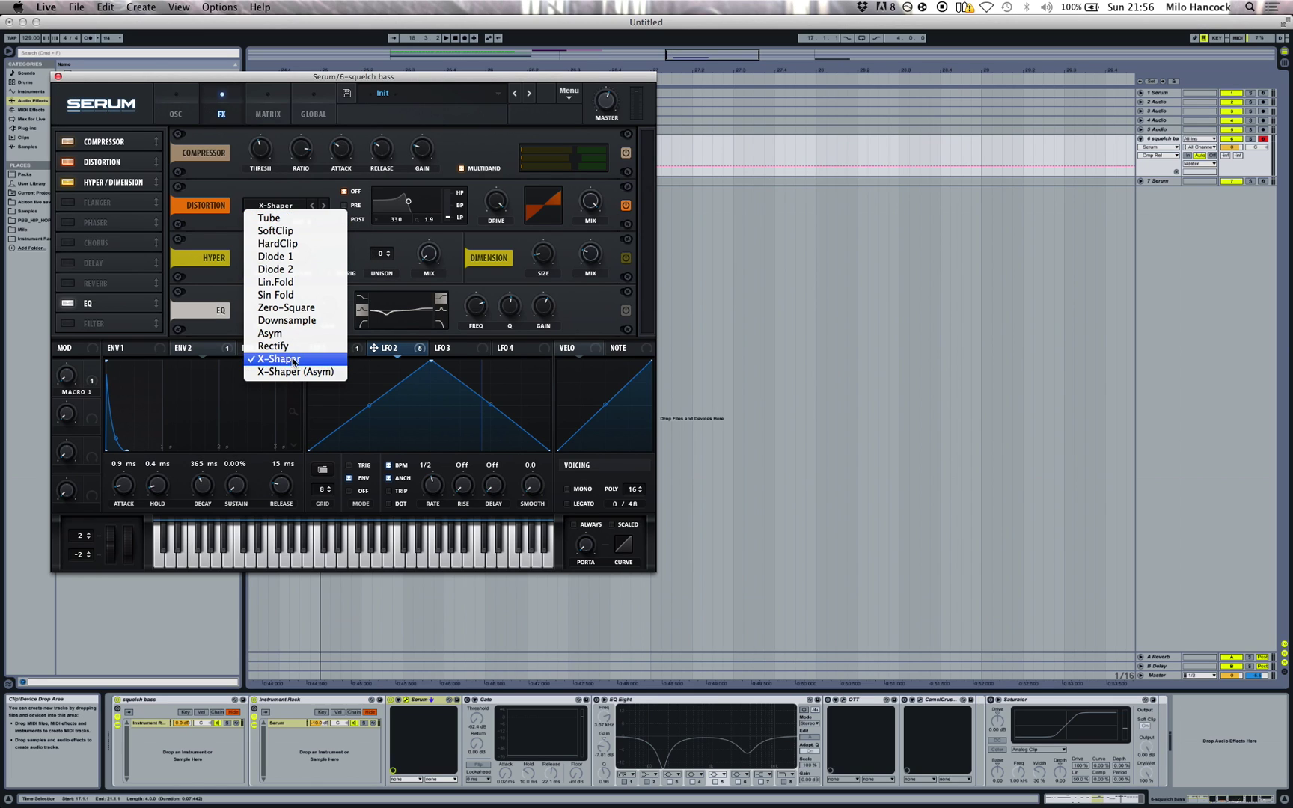
left_click(281, 187)
left_click(258, 223)
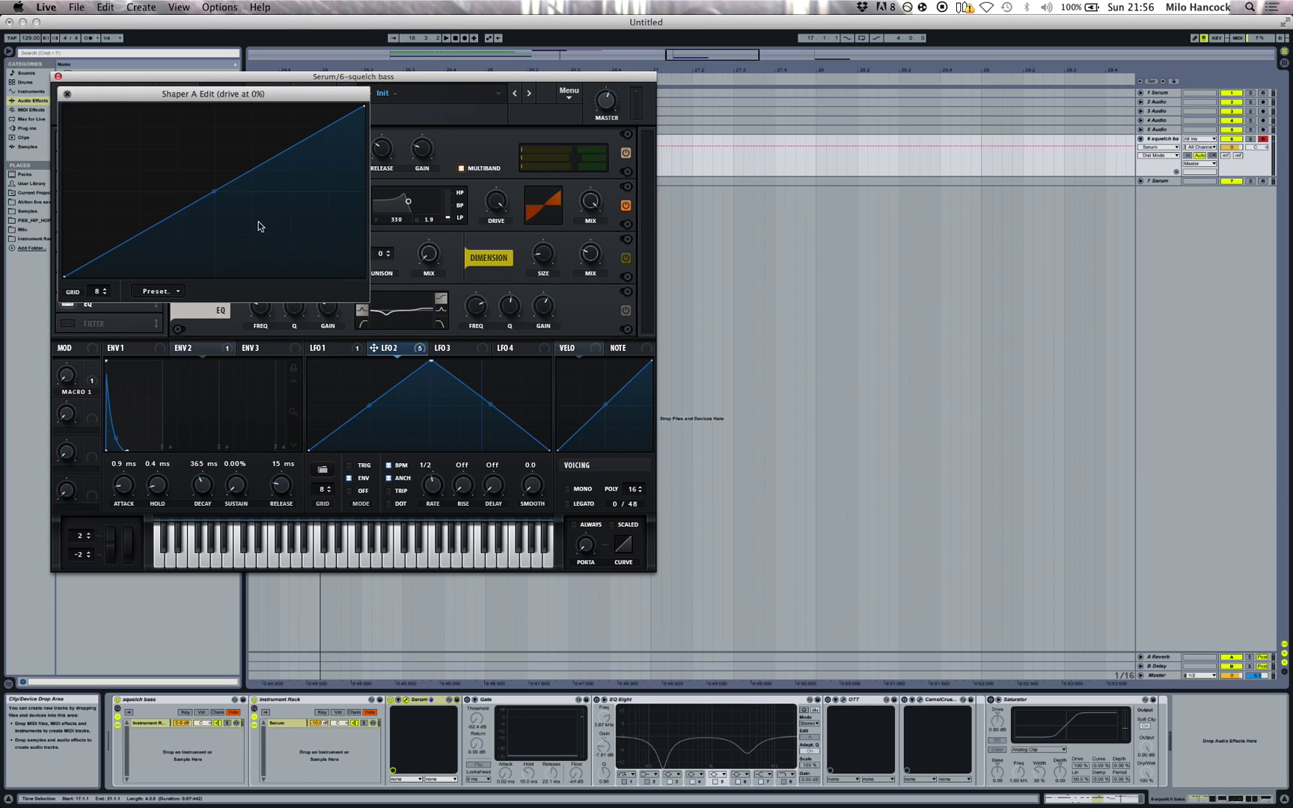
left_click(67, 93)
left_click(299, 223)
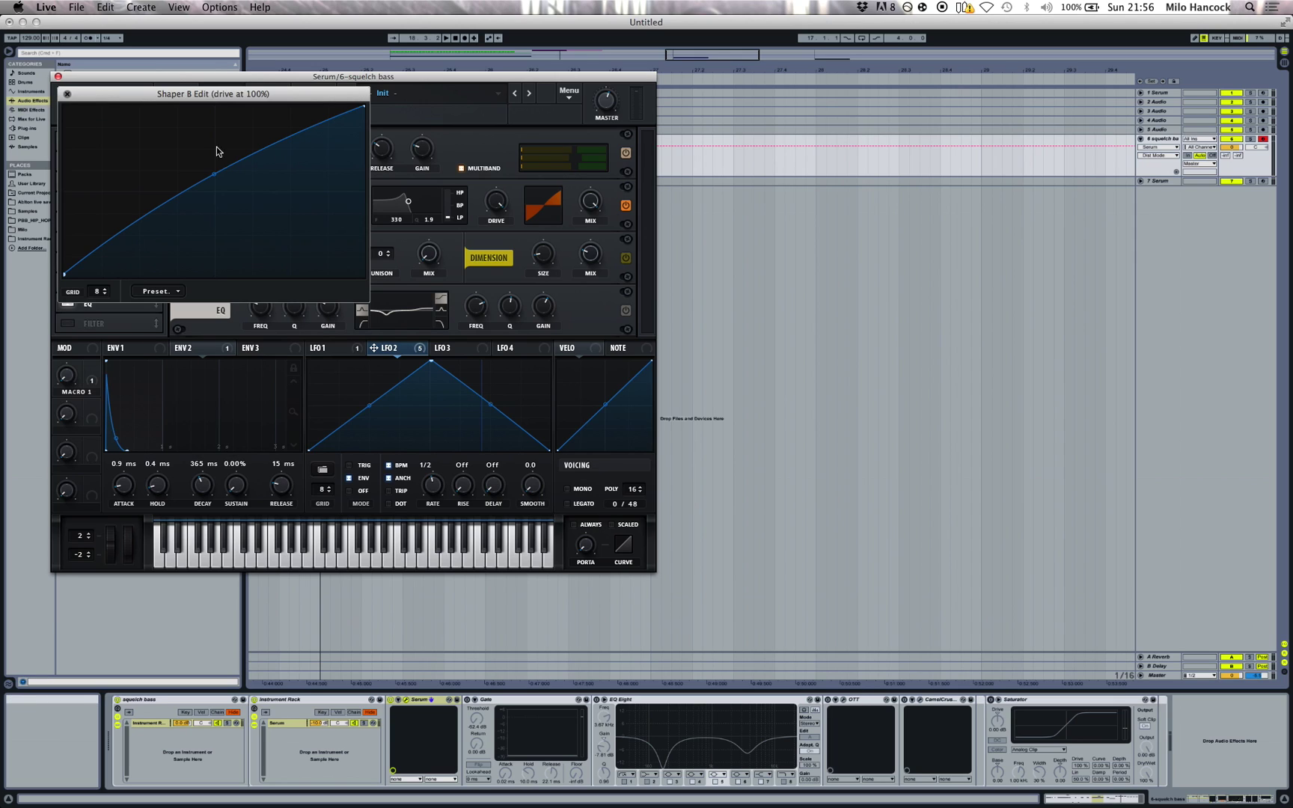
left_click(66, 95)
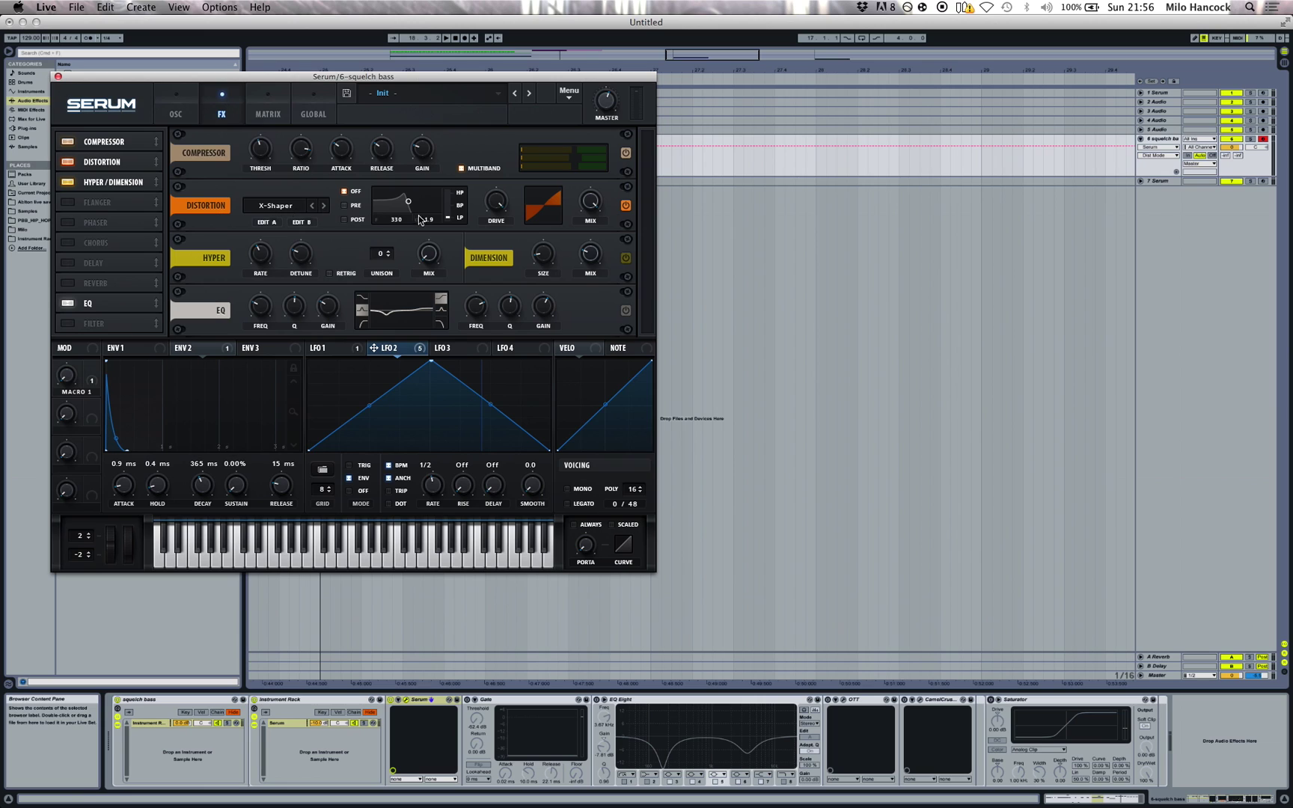
Switch on the Hyper/Dimension effect and check the Dimension mix and size
left_click(624, 206)
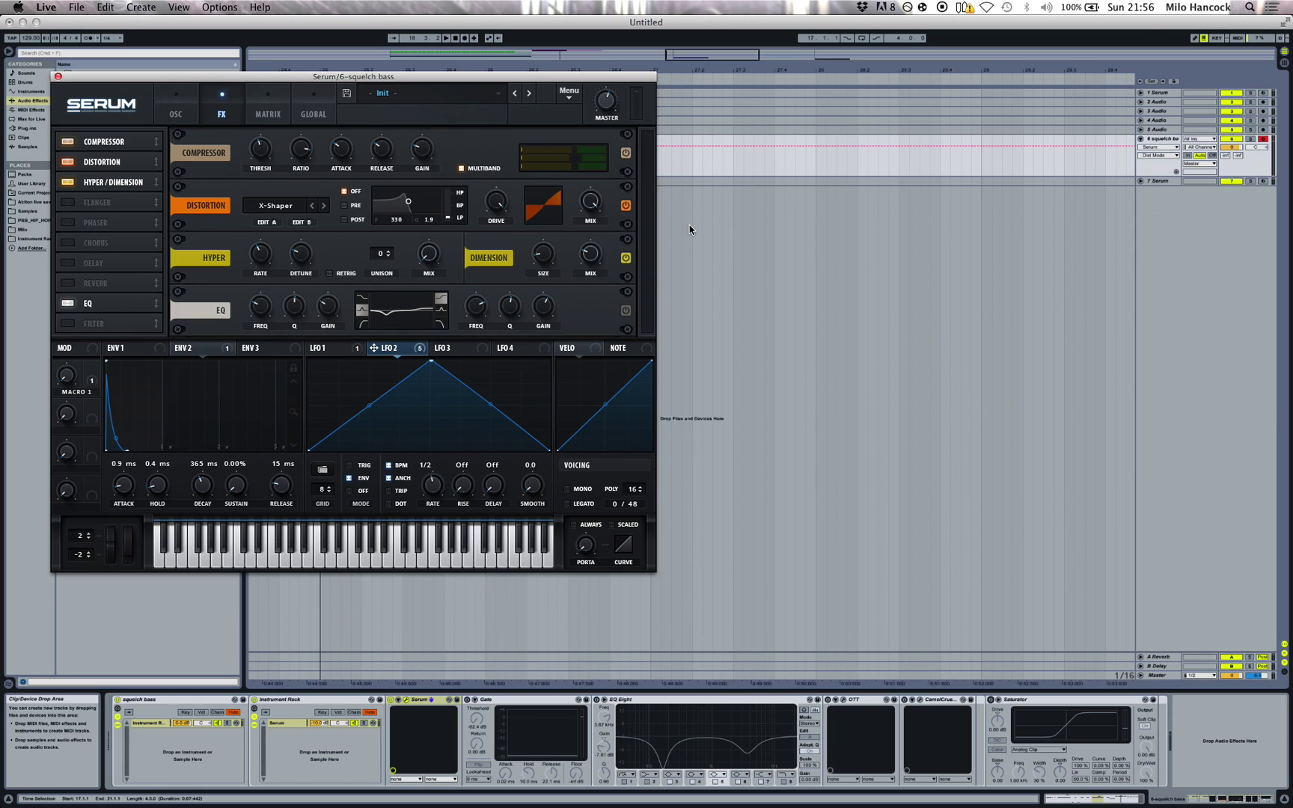
left_click(591, 255)
left_click(555, 260)
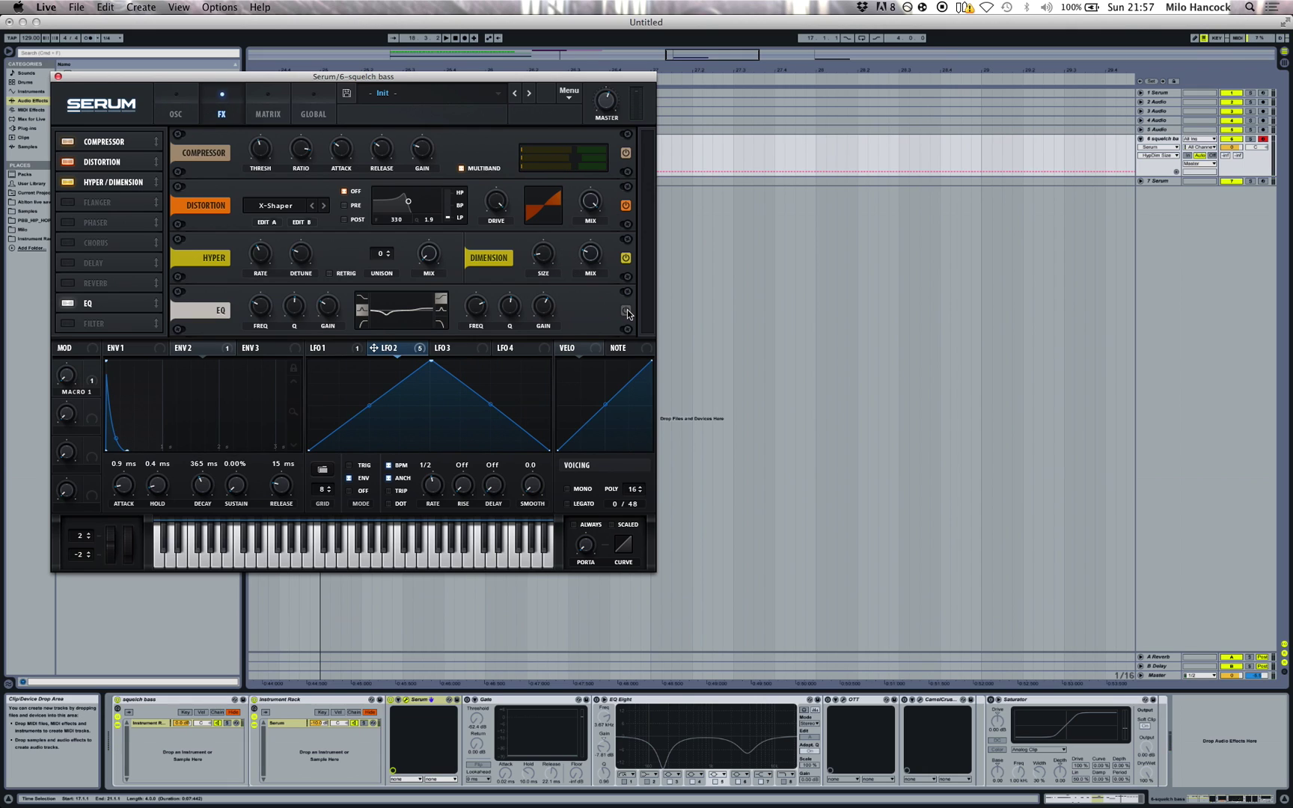
Switch on the EQ, review its high and low band settings, and set the master volume to 62%
mouse_move(544, 314)
left_mouse_down()
mouse_move(543, 300)
mouse_move(543, 314)
left_mouse_up()
left_click(485, 312)
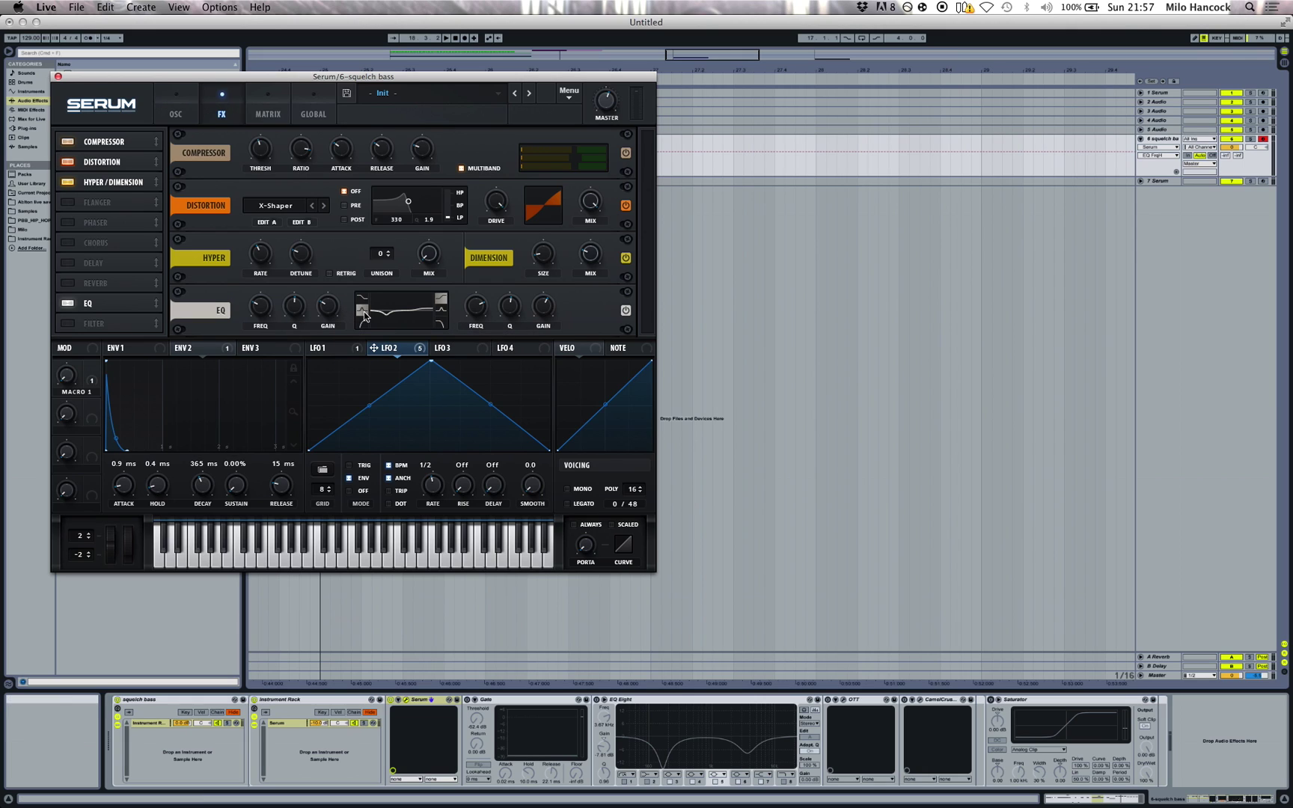
left_click(332, 315)
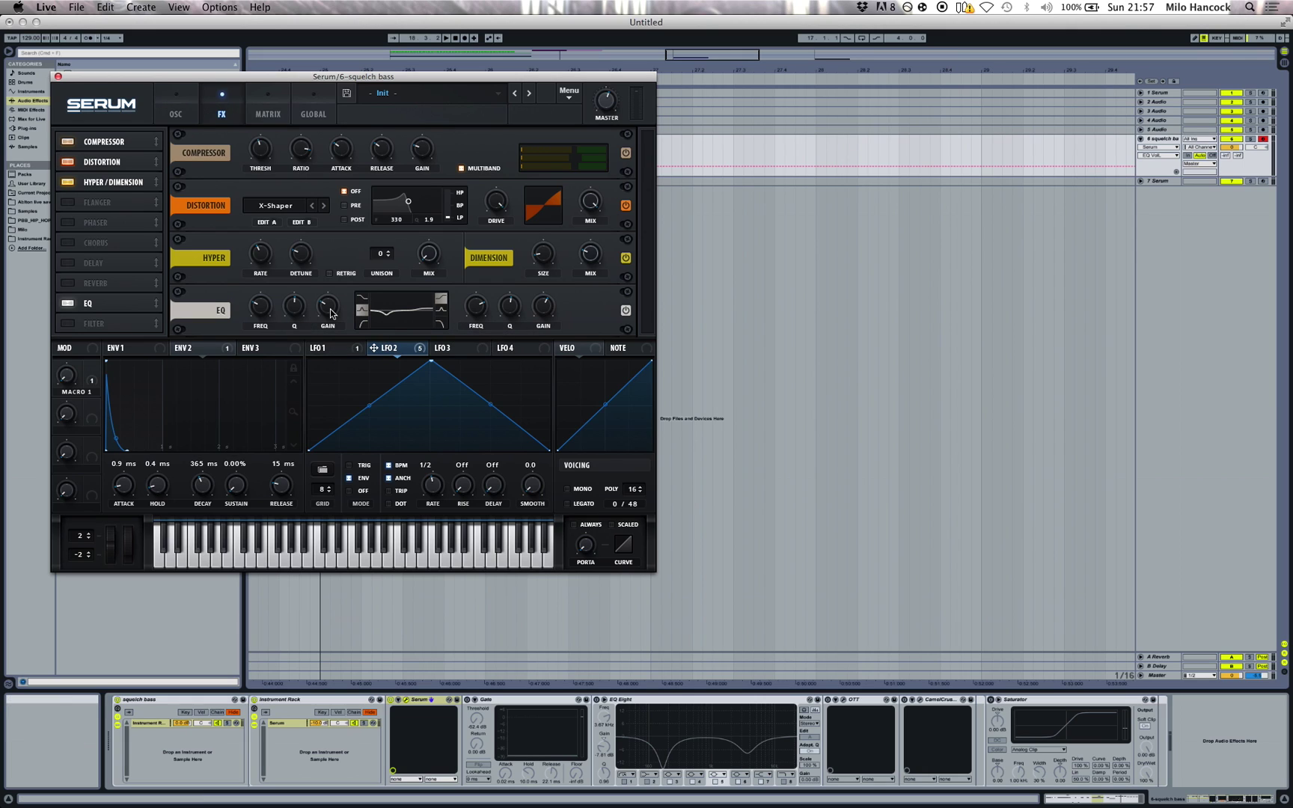
left_click(303, 307)
left_click(267, 313)
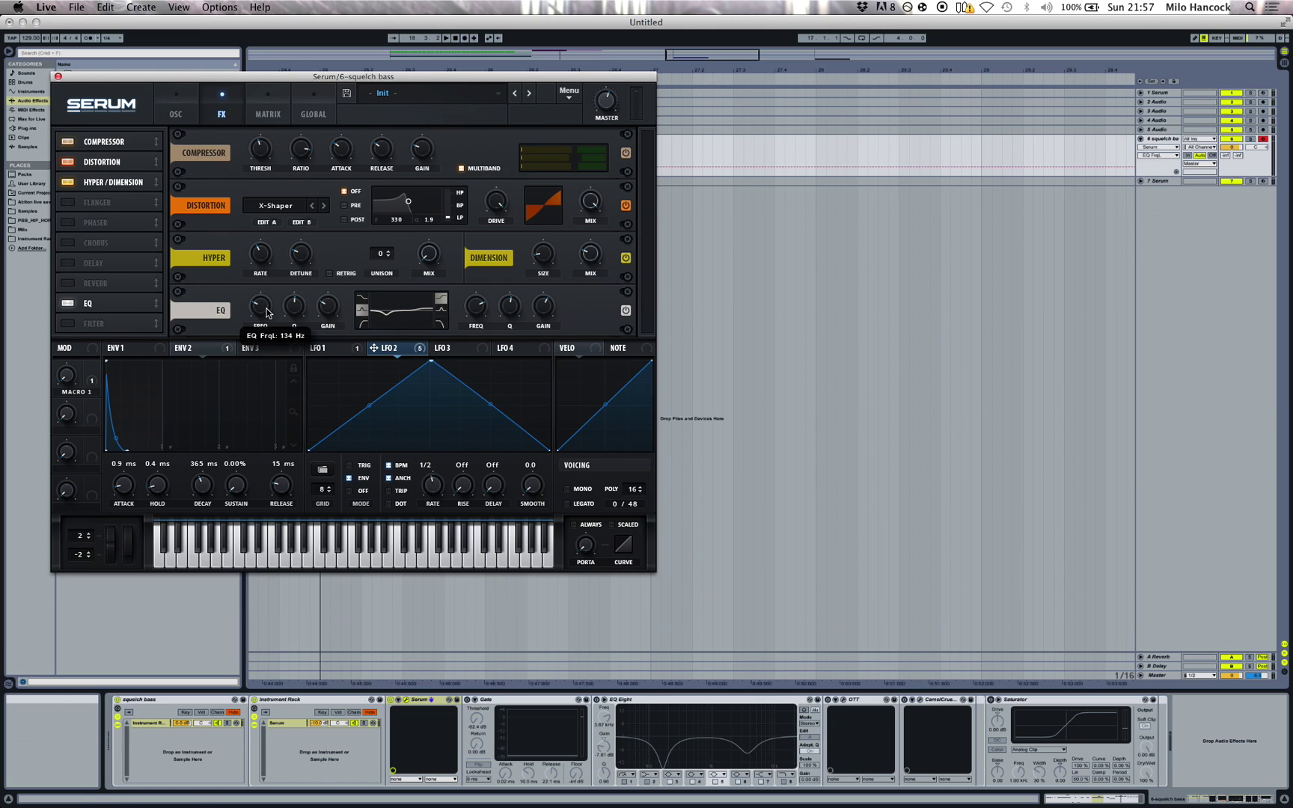
mouse_move(267, 313)
left_mouse_down()
mouse_move(265, 334)
mouse_move(263, 311)
left_mouse_up()
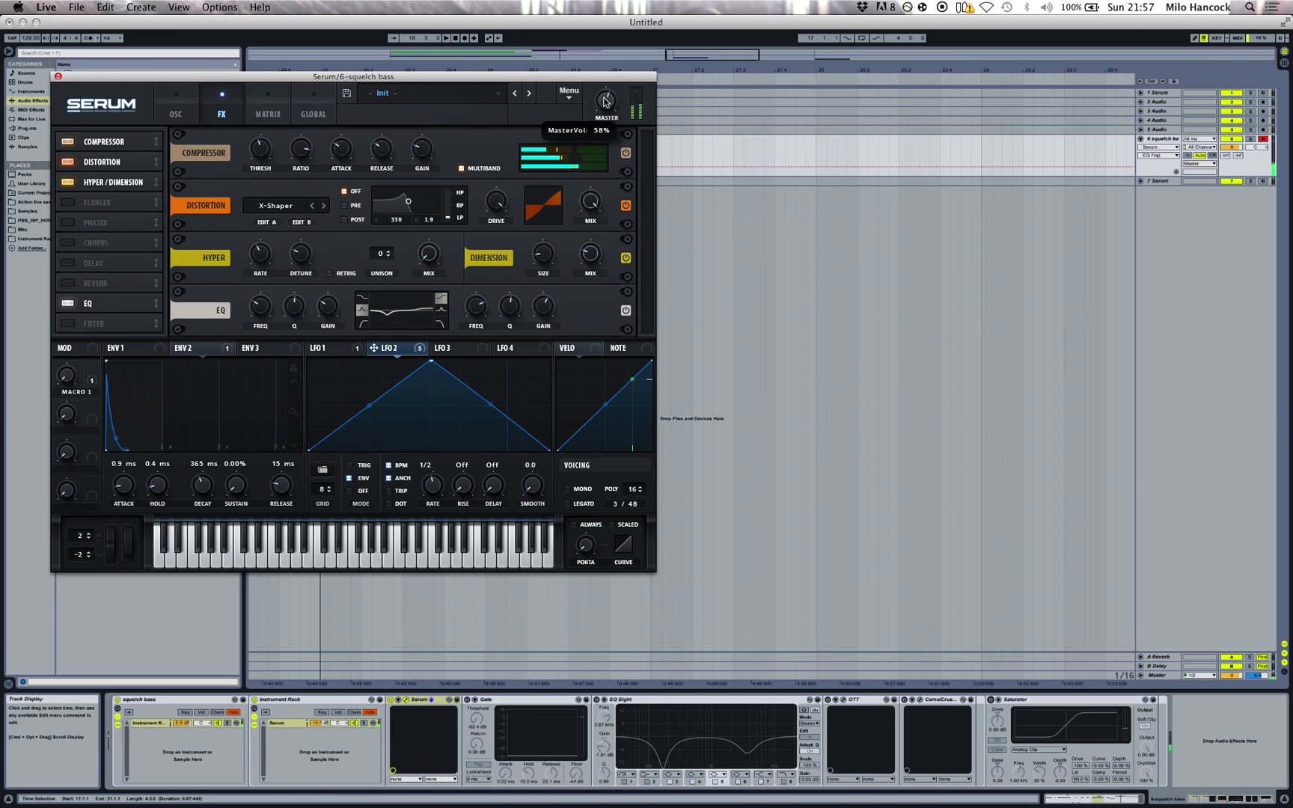
mouse_move(605, 102)
left_mouse_down()
mouse_move(608, 78)
mouse_move(604, 101)
left_mouse_up()
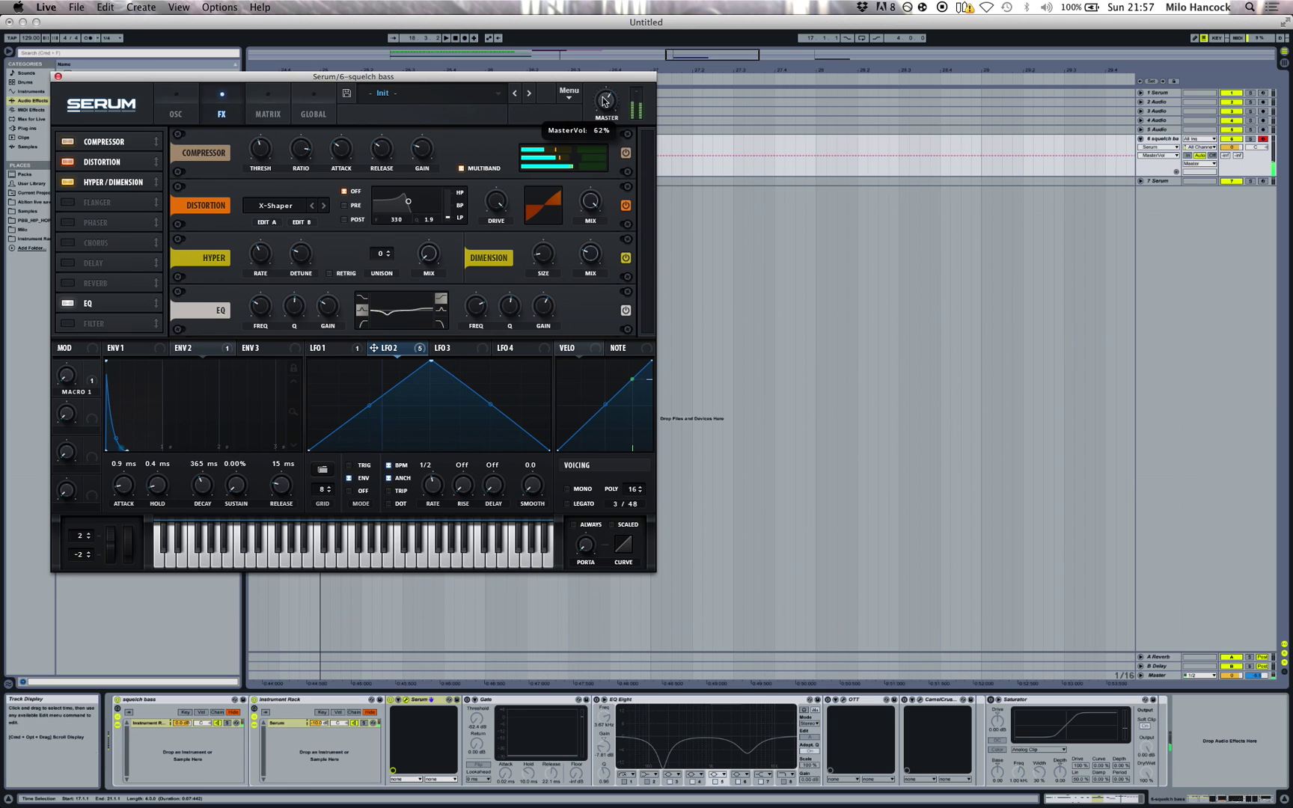
Keep Reverb from the Misc filter types and switch the oscillator page's filter on, comparing it with the filter off
left_click(173, 111)
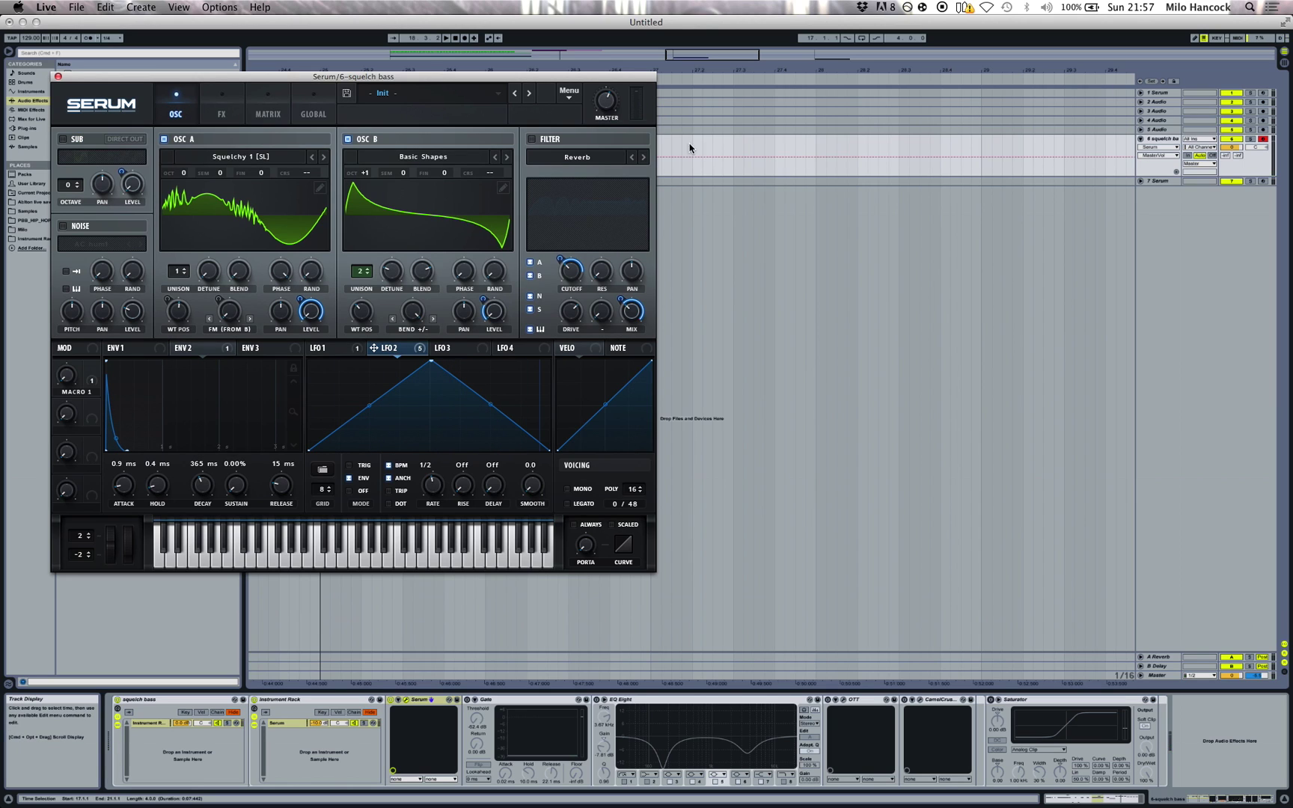
left_click(617, 161)
mouse_move(591, 207)
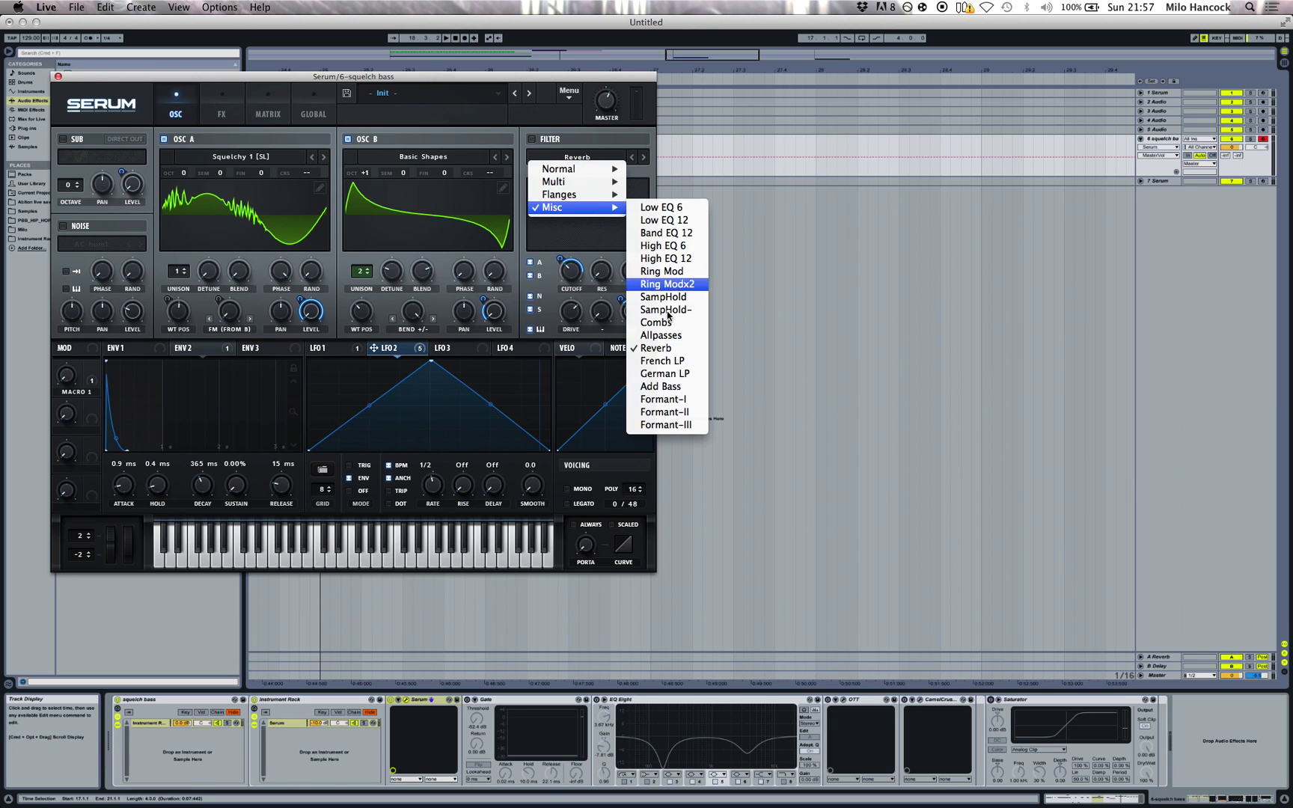
left_click(659, 348)
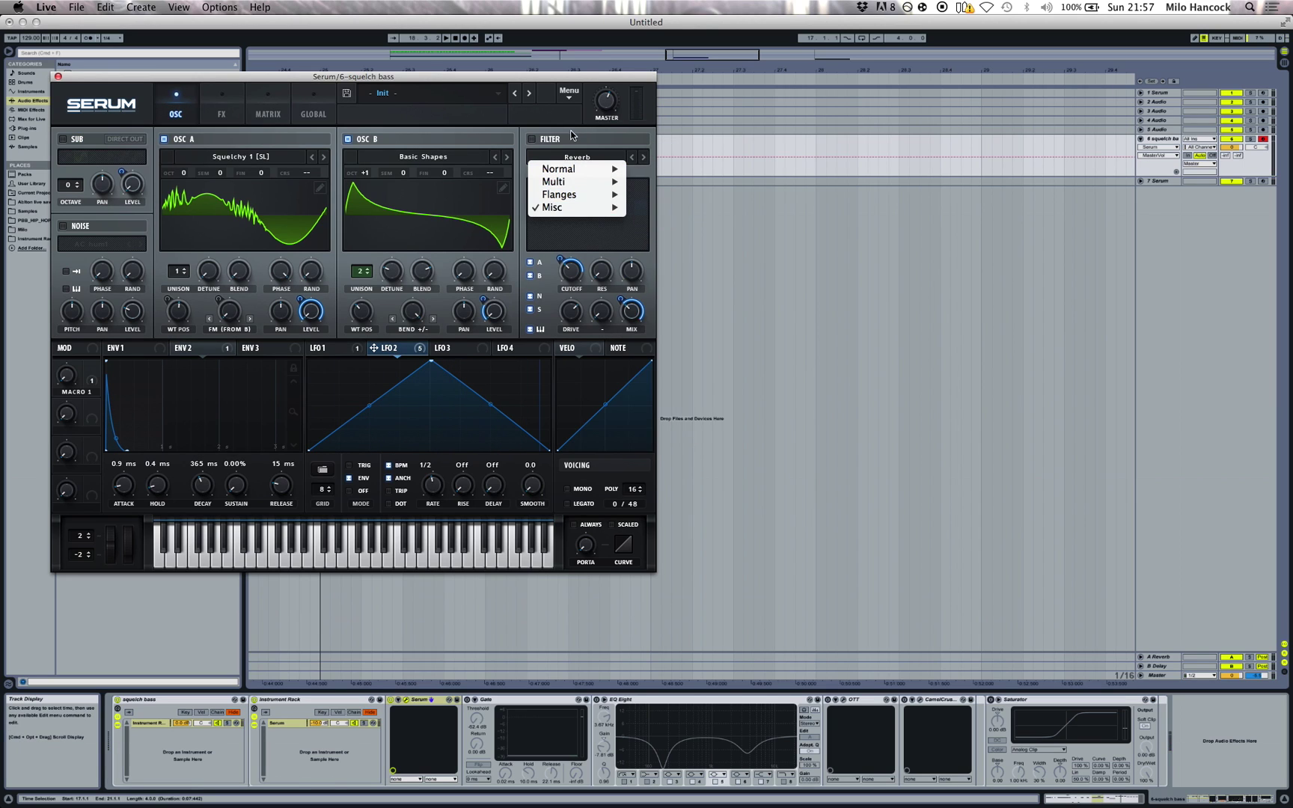
left_click(532, 139)
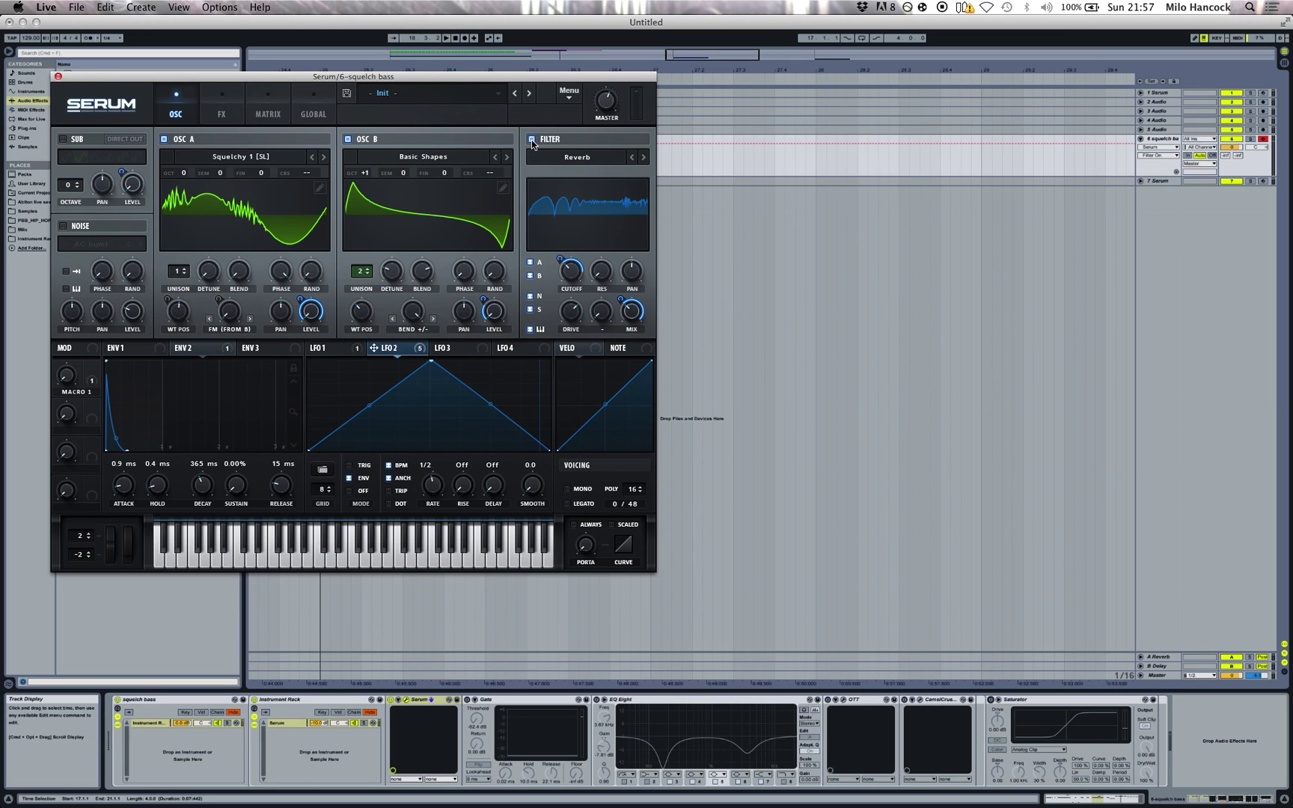
left_click(531, 139)
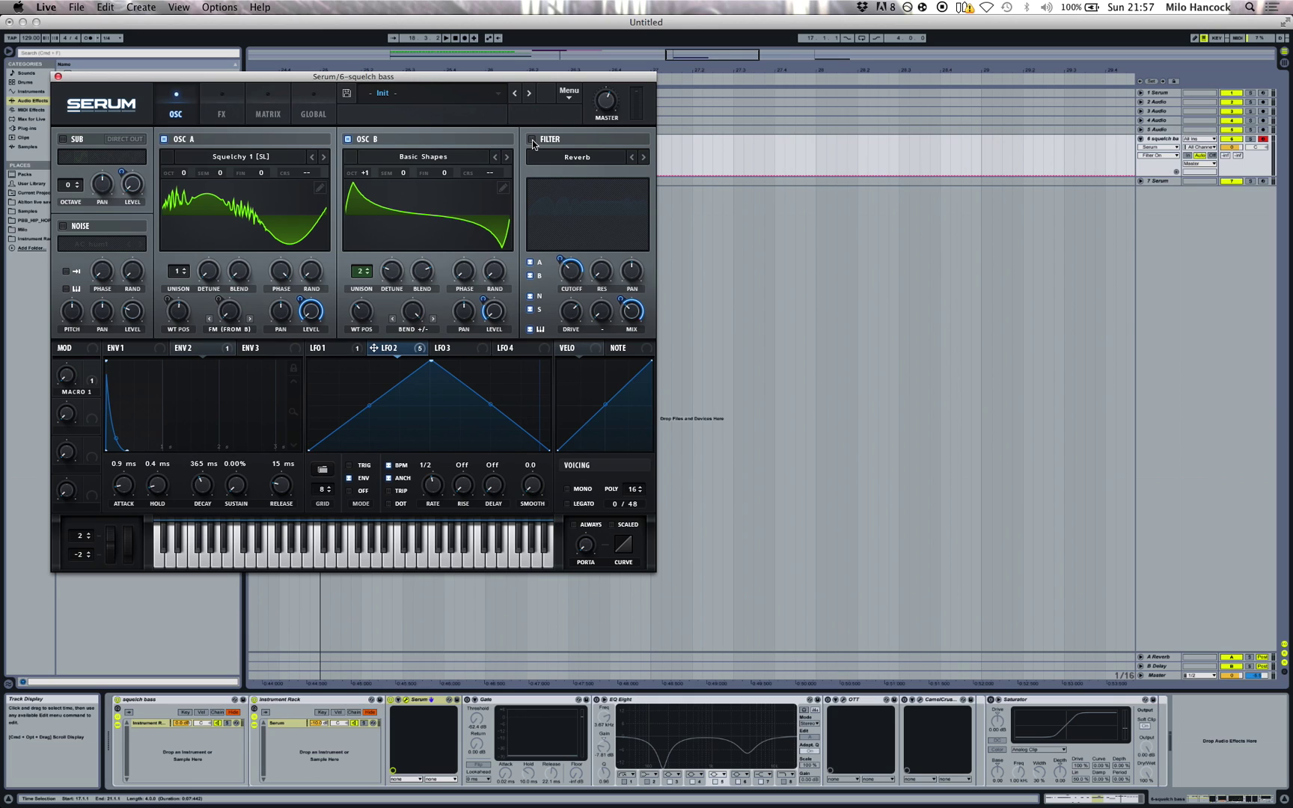
left_click(532, 139)
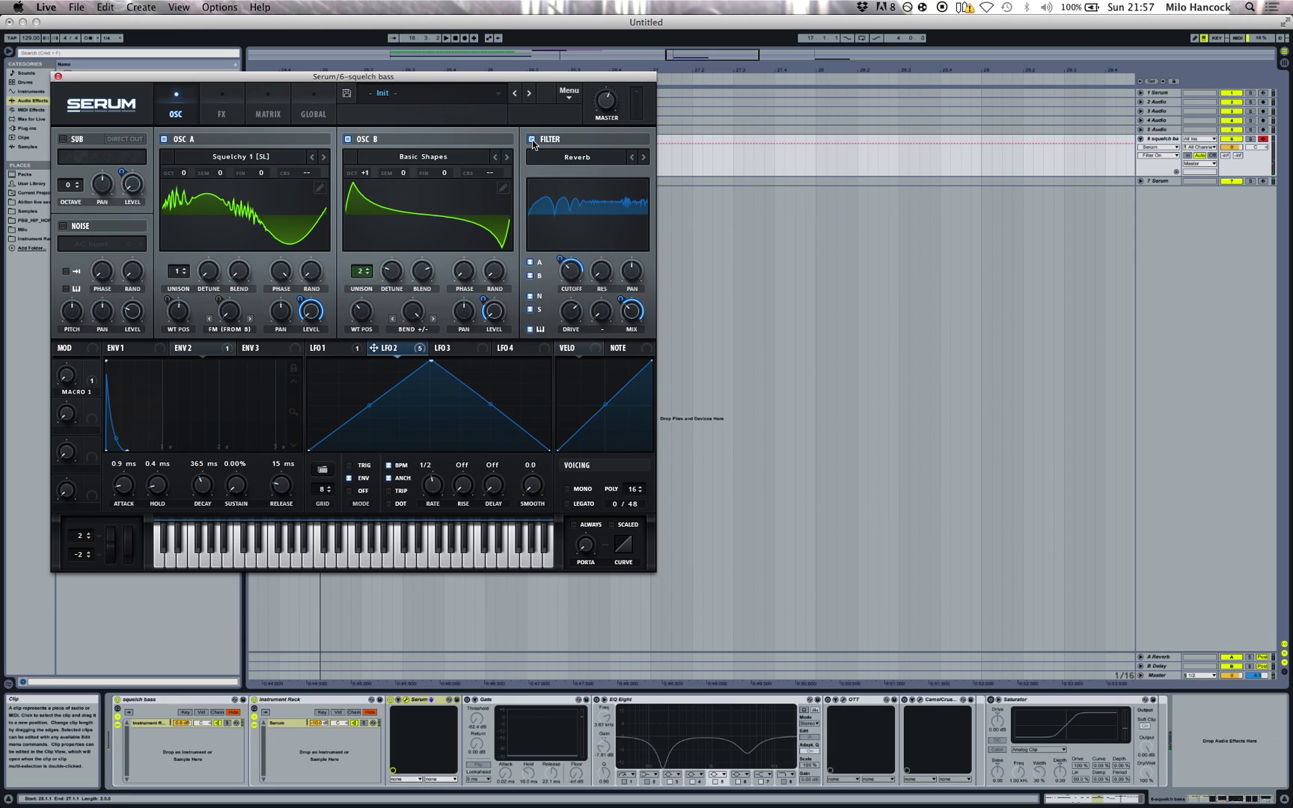
Try LFO 2's peak at the start of its cycle, return it to the middle, and check Macro 1's wavetable position modulation
left_click_drag(431, 360, 288, 331)
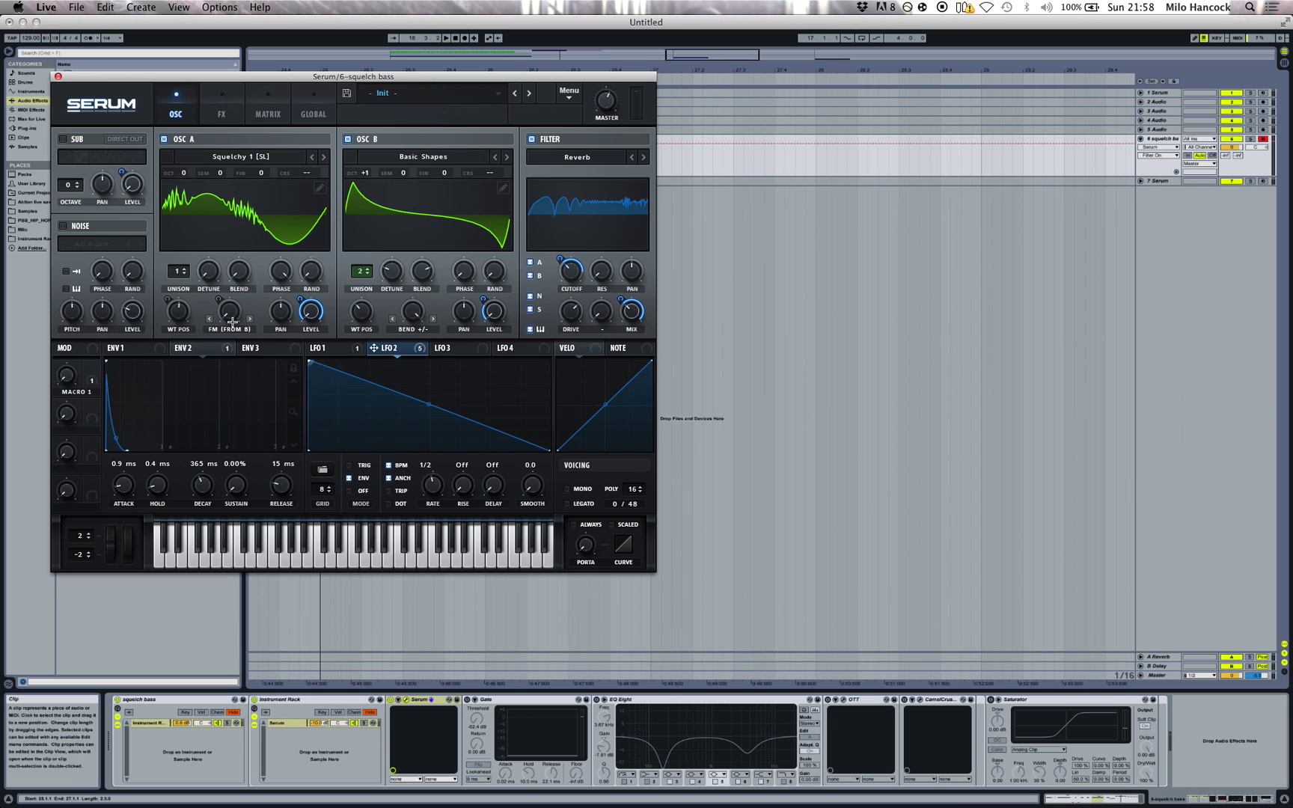
left_click_drag(309, 360, 424, 228)
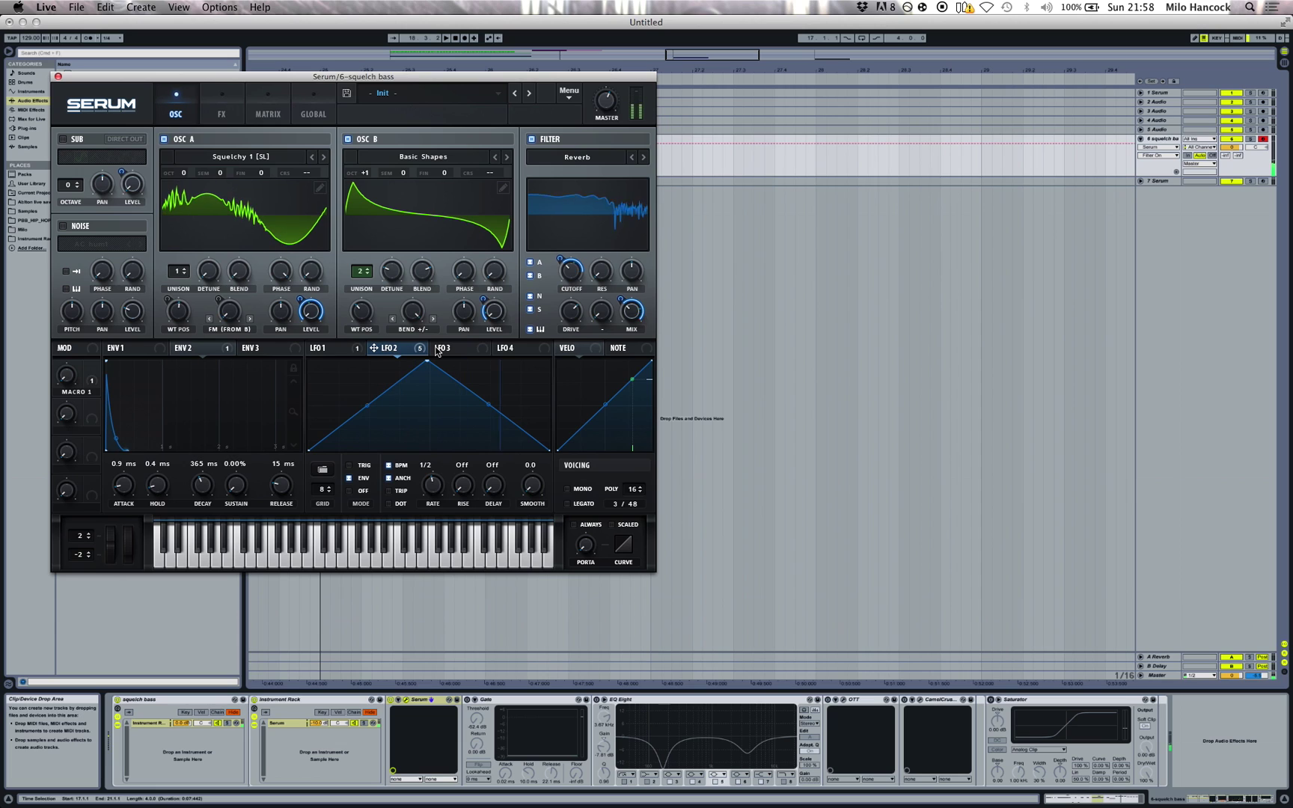
left_click(67, 375)
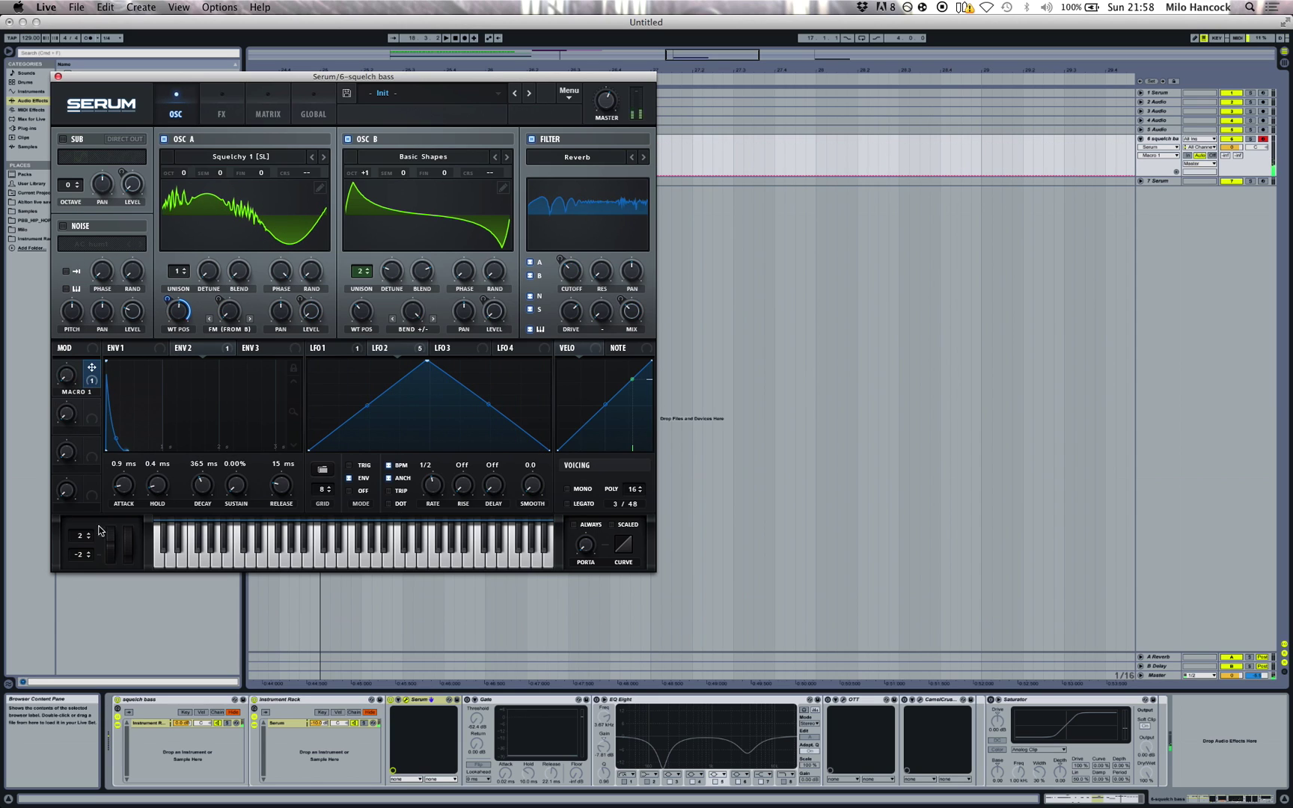
Look through Serum's effects, matrix and global pages, return to the oscillator page and close the plug-in window
left_click(223, 114)
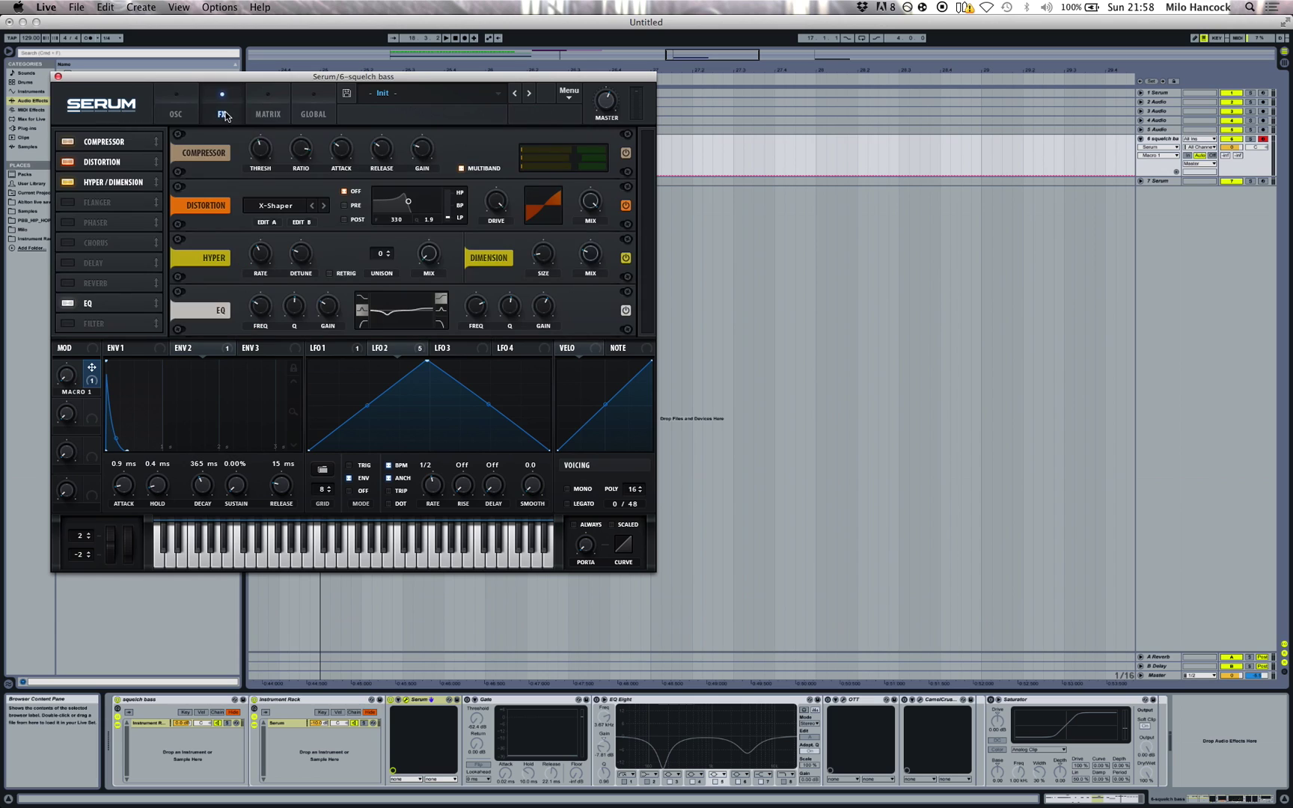
left_click(267, 113)
left_click(308, 111)
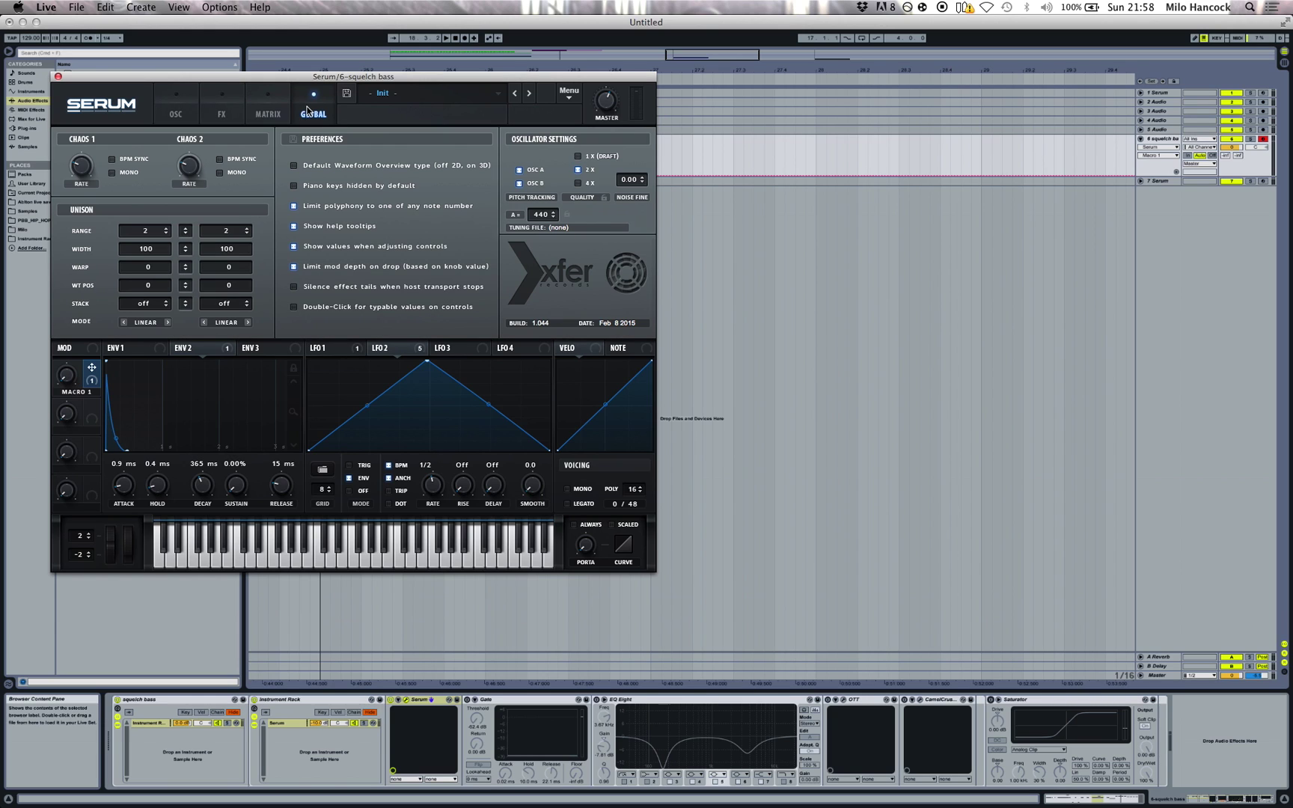
left_click(218, 109)
left_click(173, 106)
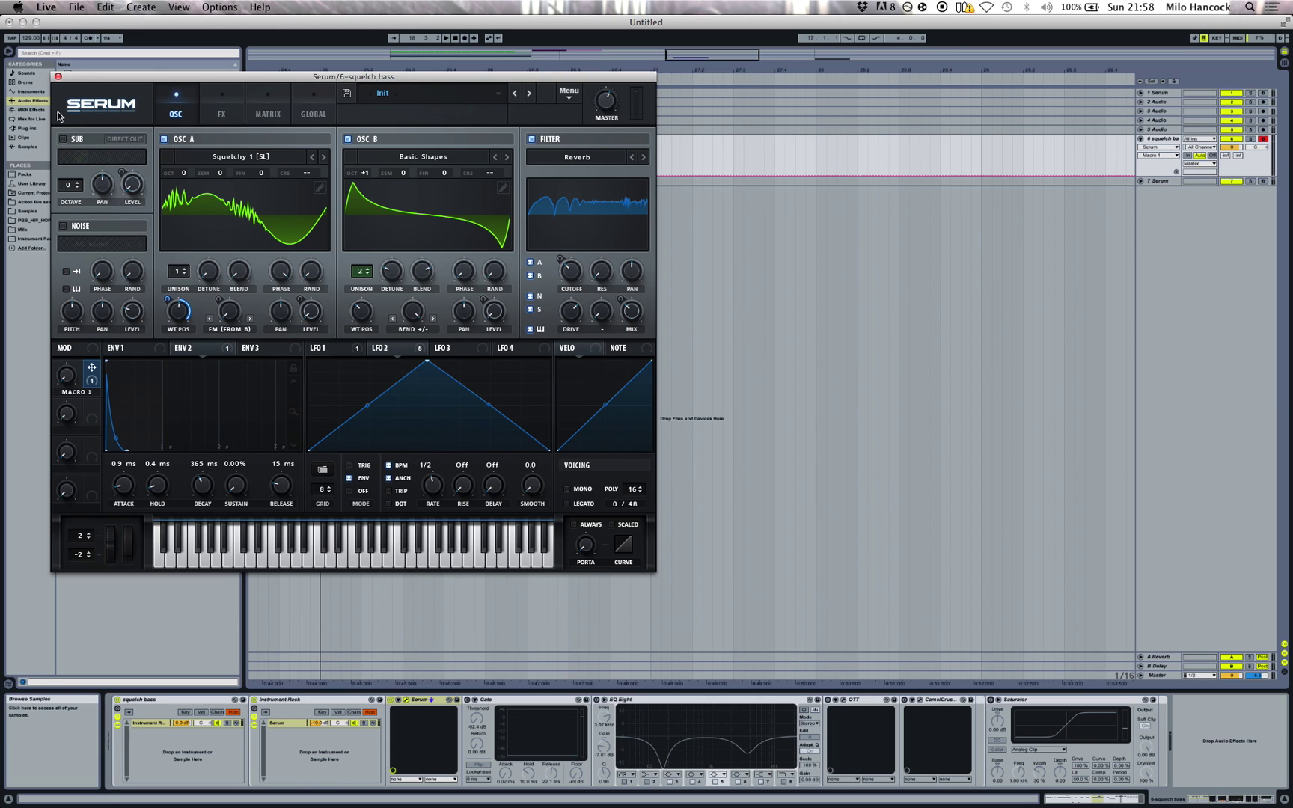
left_click(58, 77)
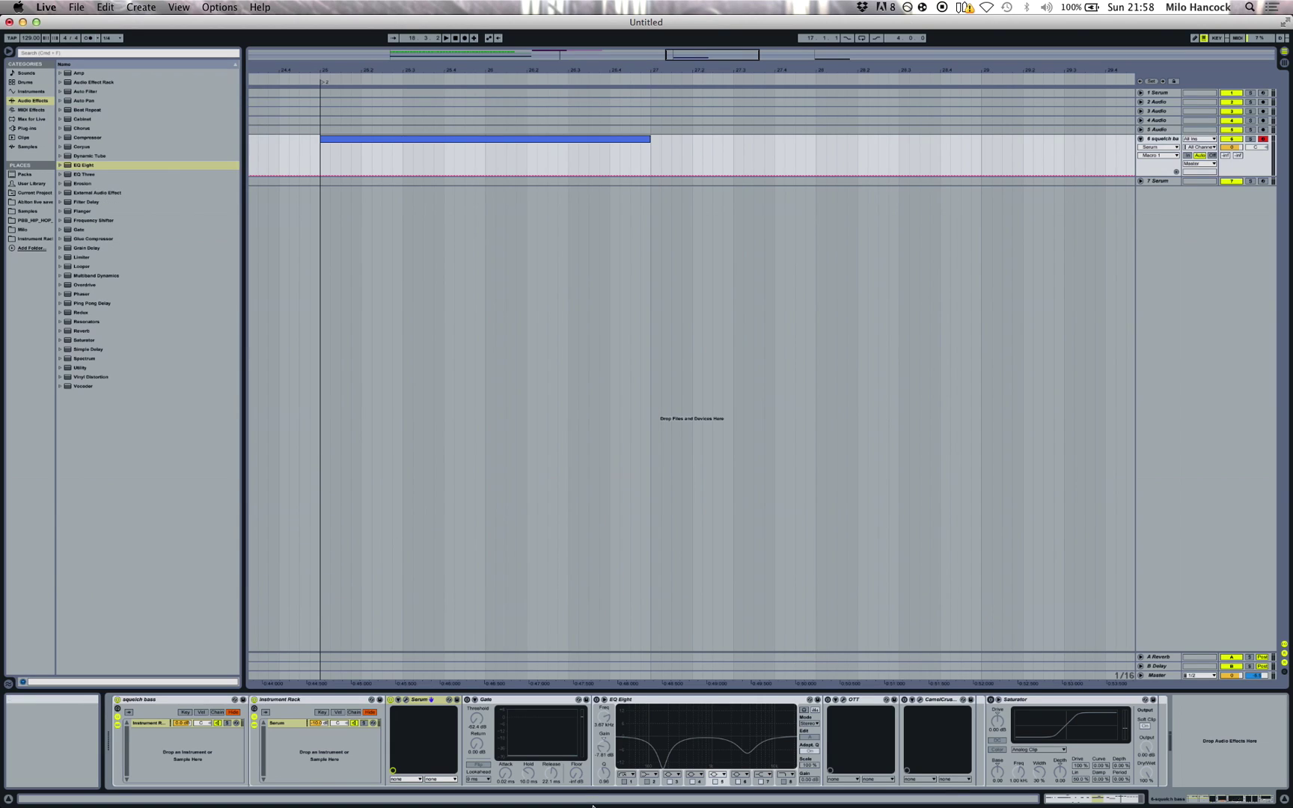
Switch on the Gate and EQ Eight devices and check the EQ's two notch bands, comparing band 5 off and on
left_click(469, 706)
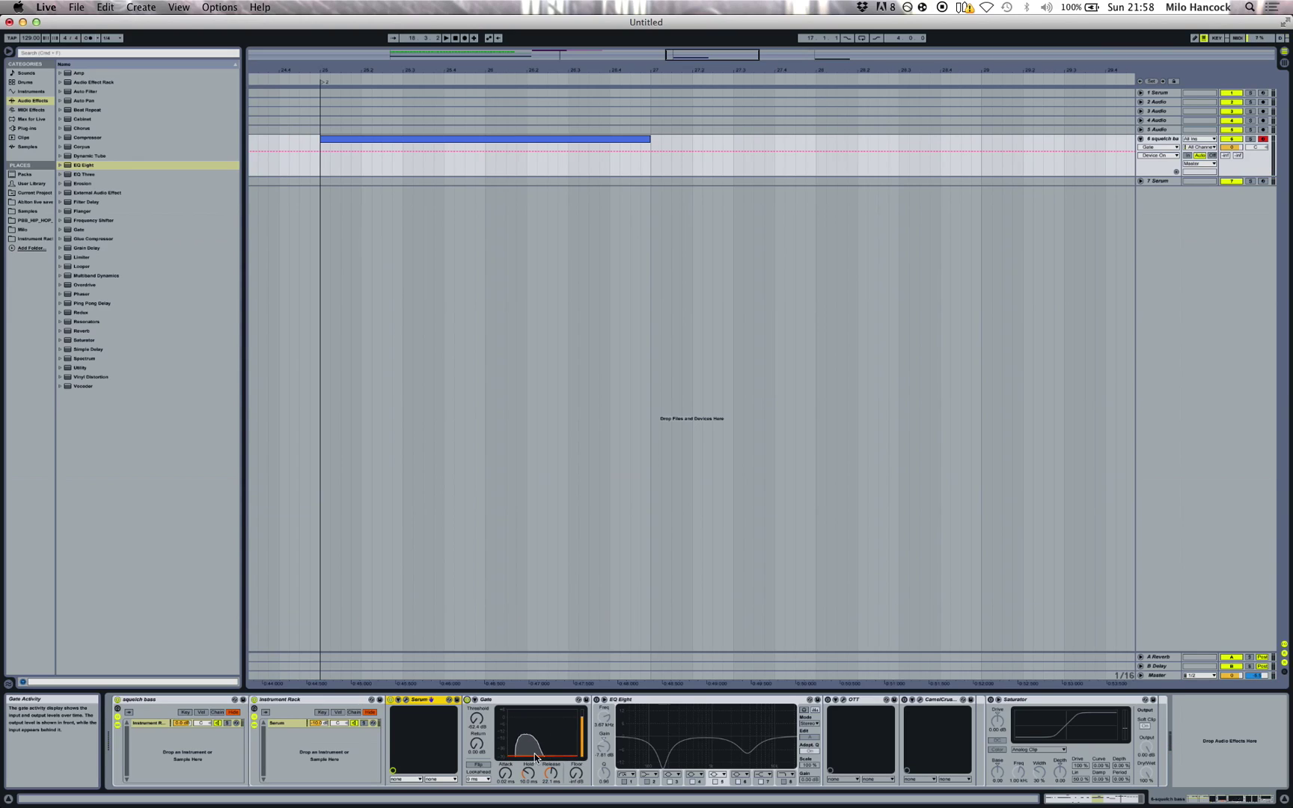
left_click(597, 701)
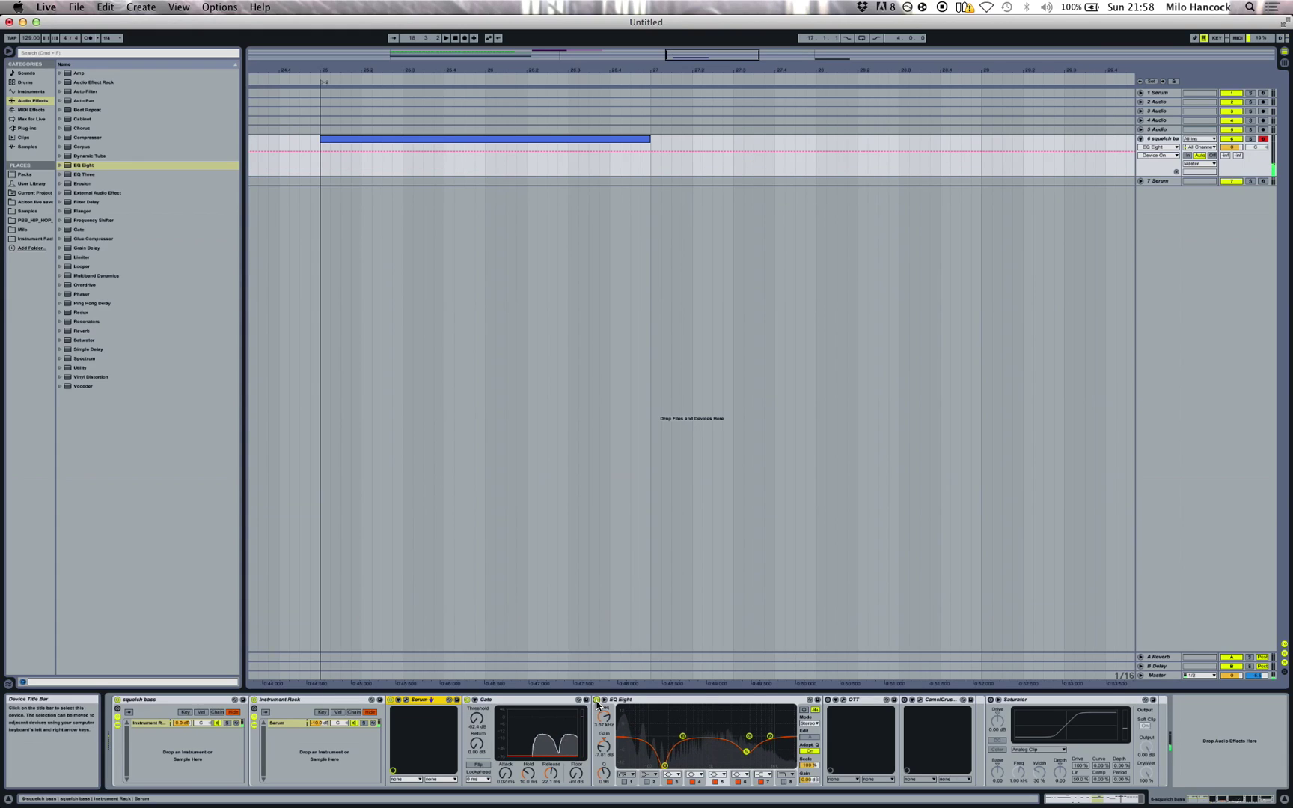
left_click(664, 765)
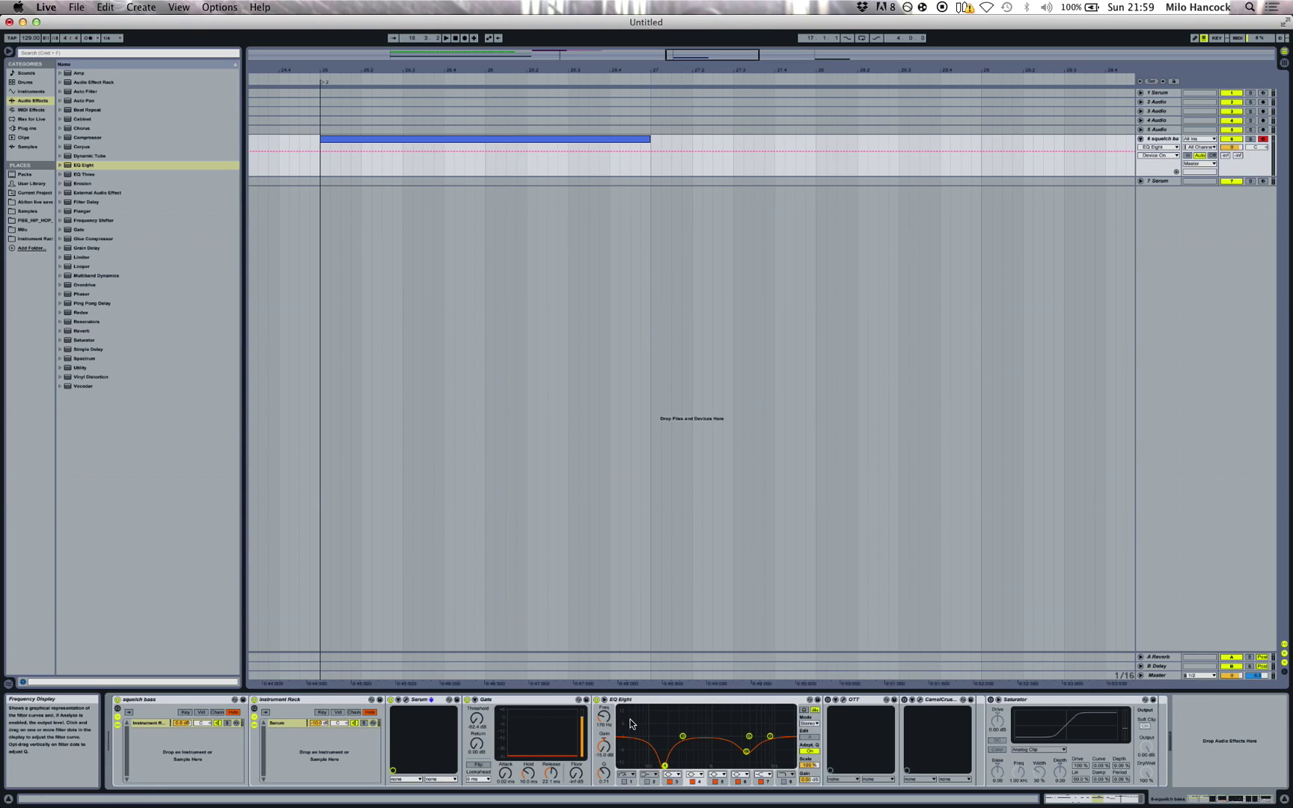
left_click(747, 751)
left_click(714, 782)
left_click(714, 782)
Switch on OTT, review its compressor settings and compare it with the effect bypassed, leaving it on with its window closed
left_click(828, 701)
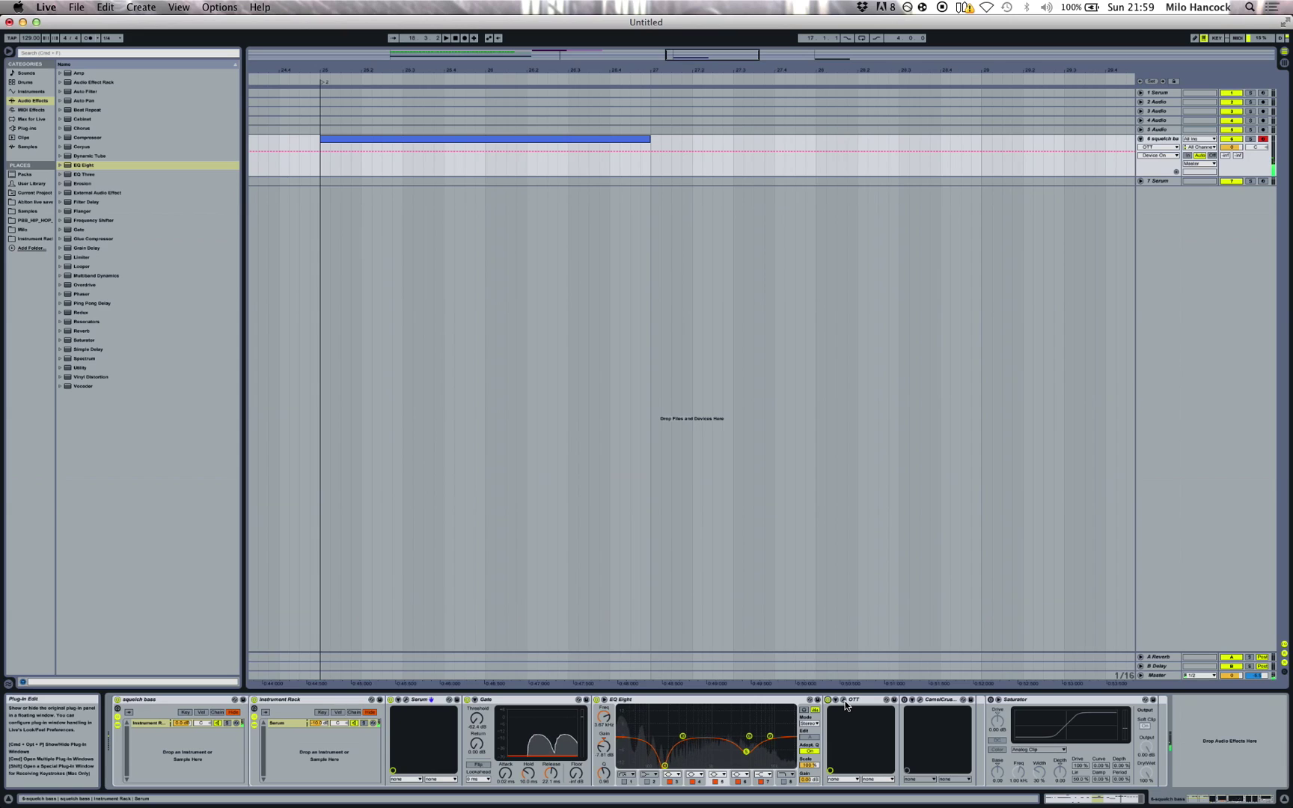
left_click(844, 700)
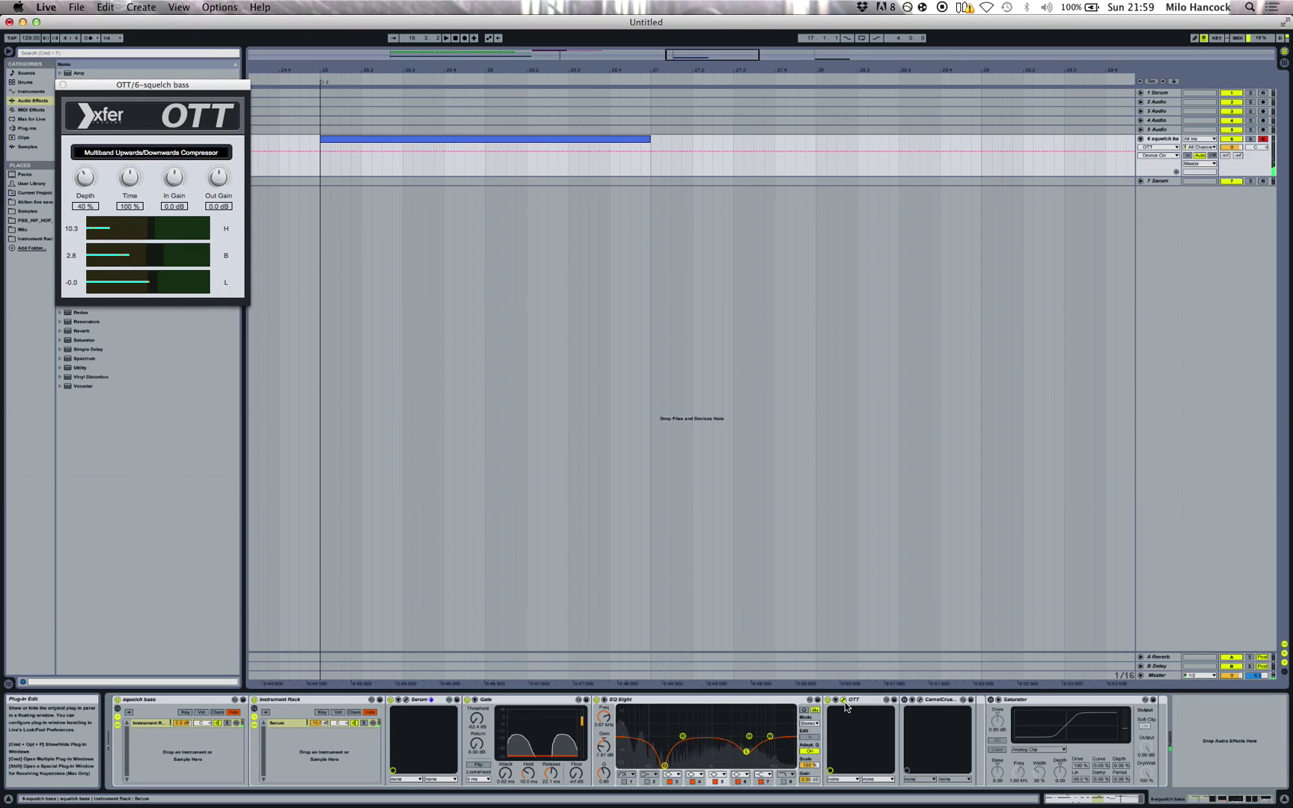
left_click(845, 702)
left_click(845, 703)
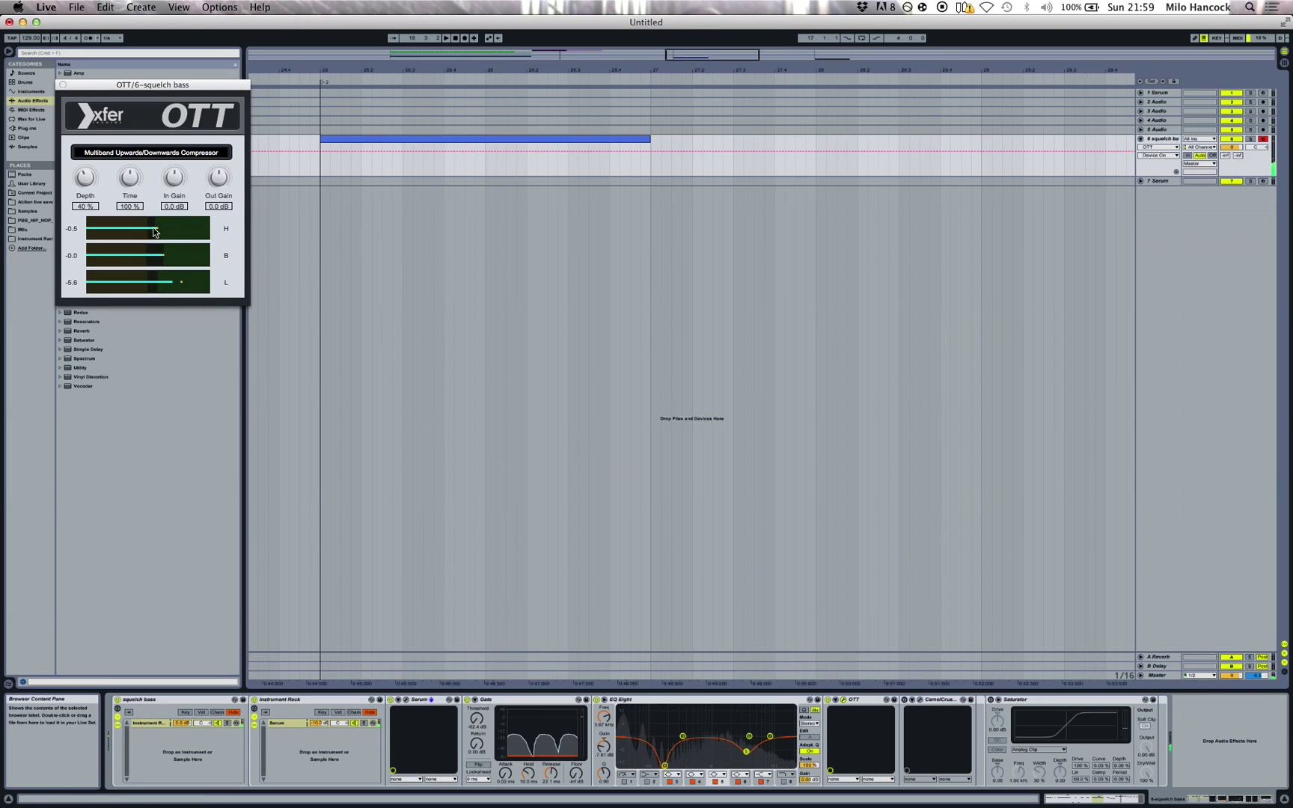
left_click(828, 701)
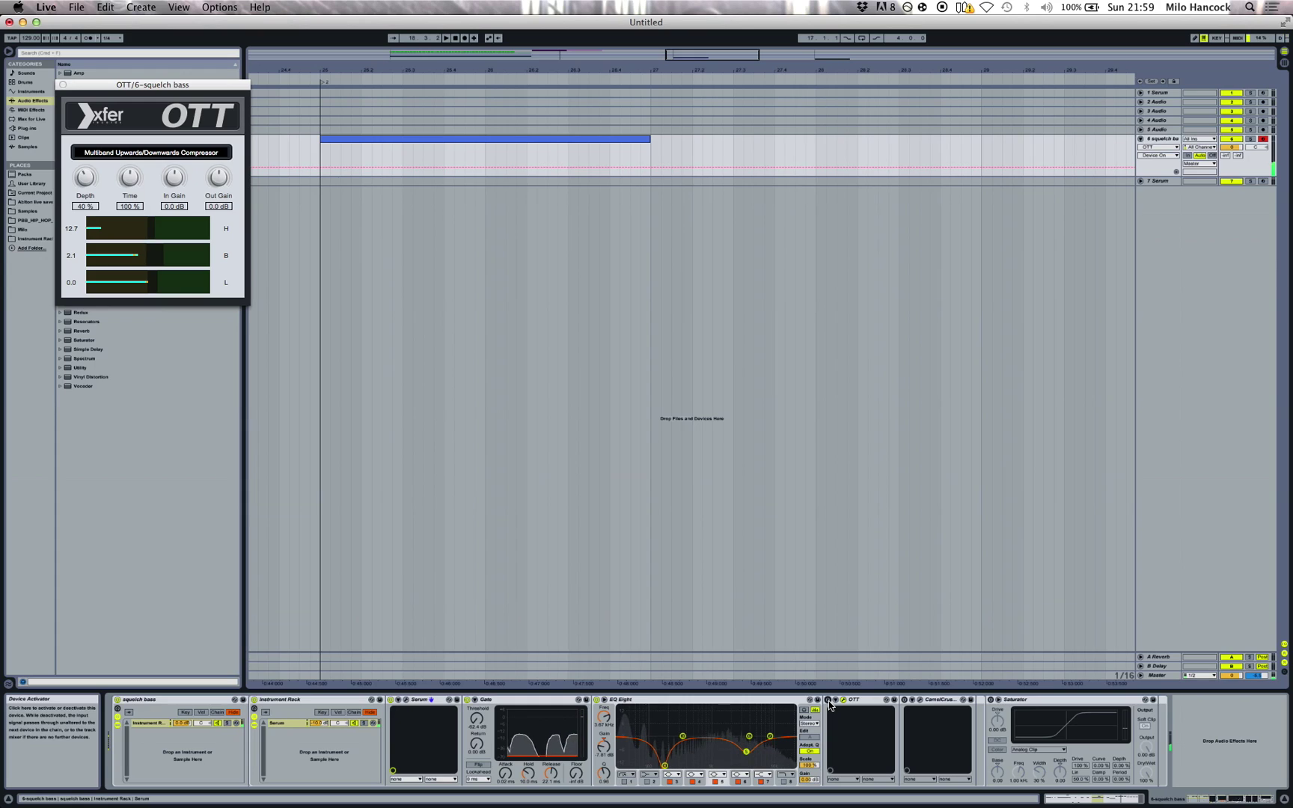
left_click(828, 701)
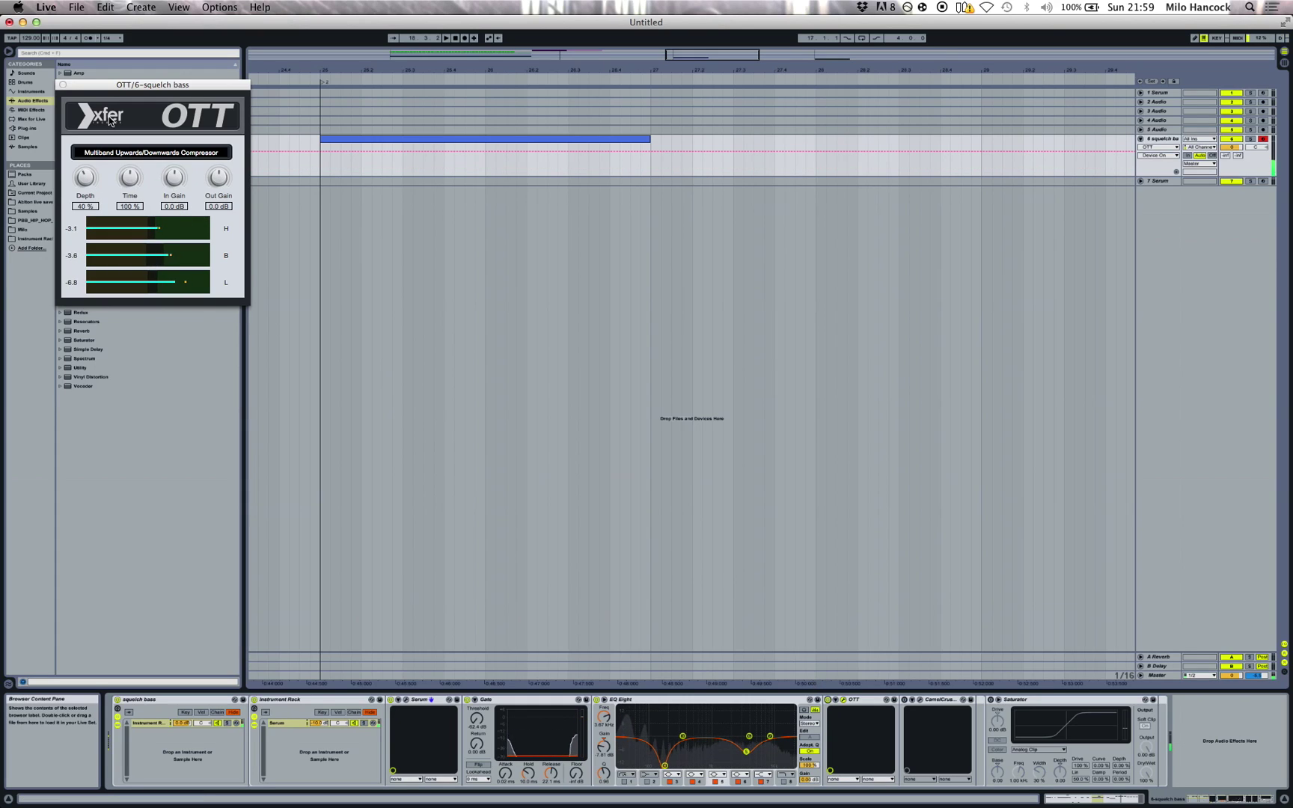
key("super+alt+p")
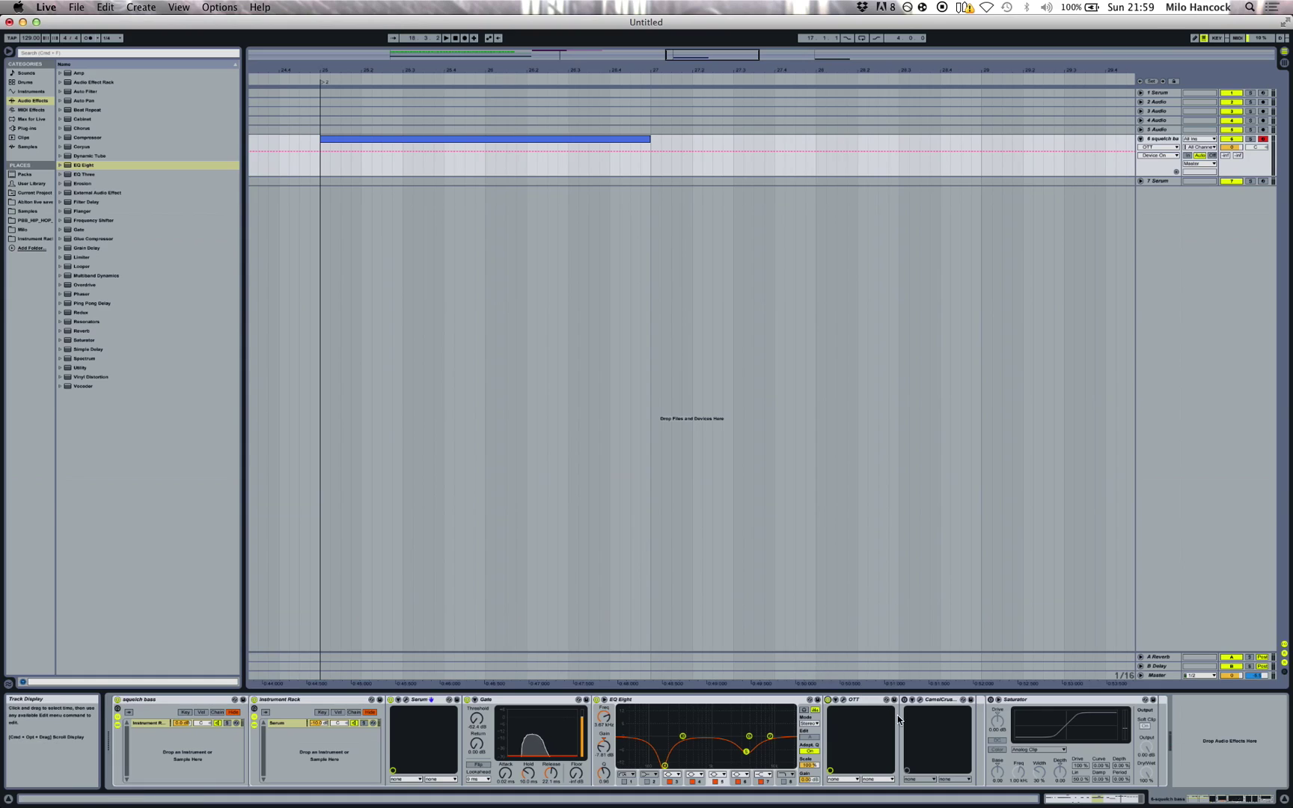
Switch on CamelCrusher, check its tube distortion and compressor amounts, and close its window
left_click(919, 701)
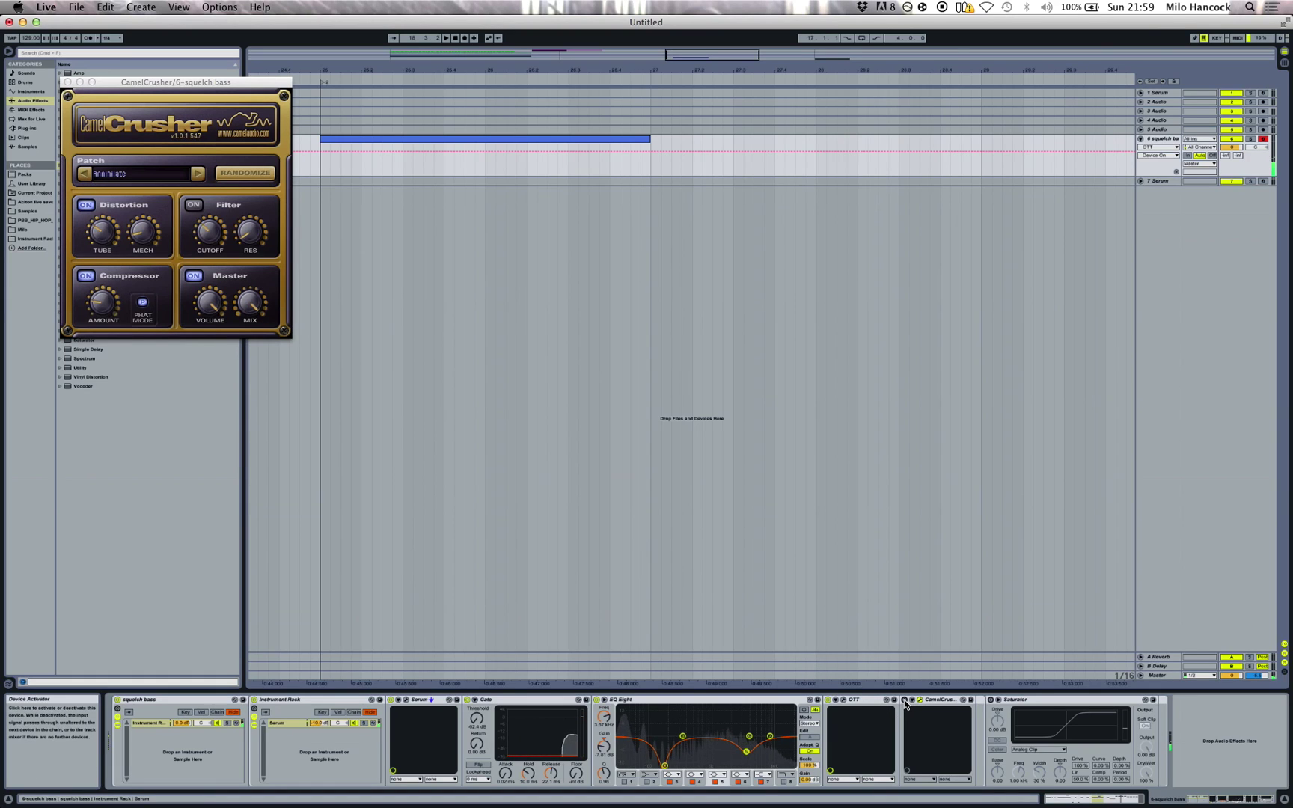
left_click(905, 701)
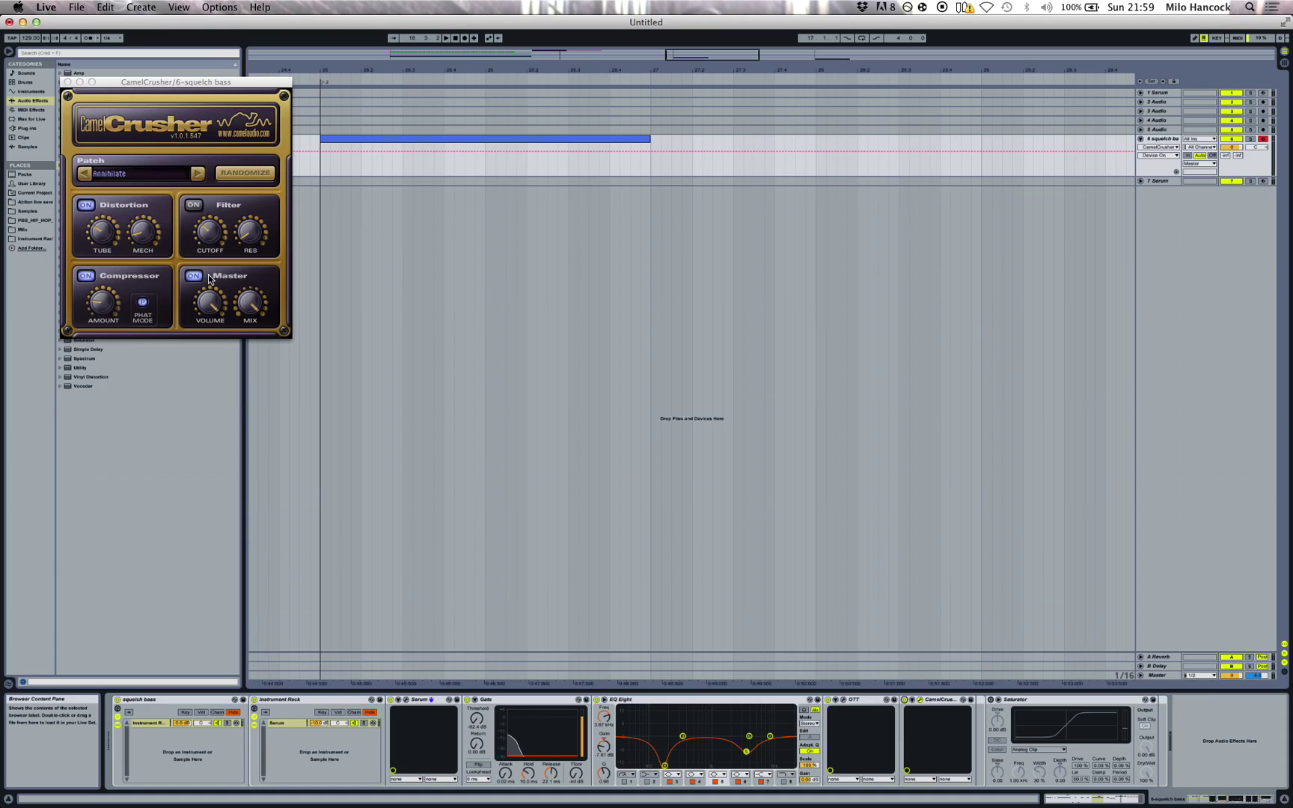
left_click(110, 239)
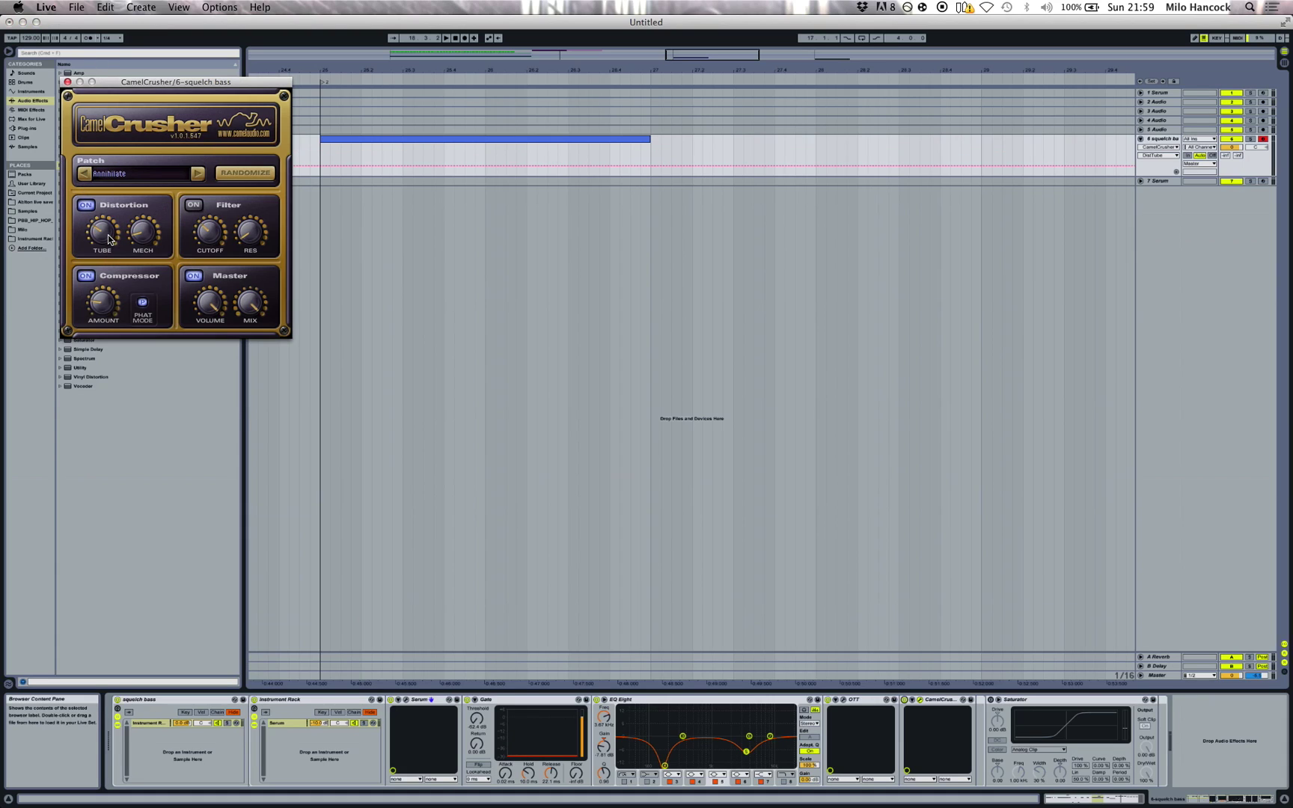
left_click(105, 303)
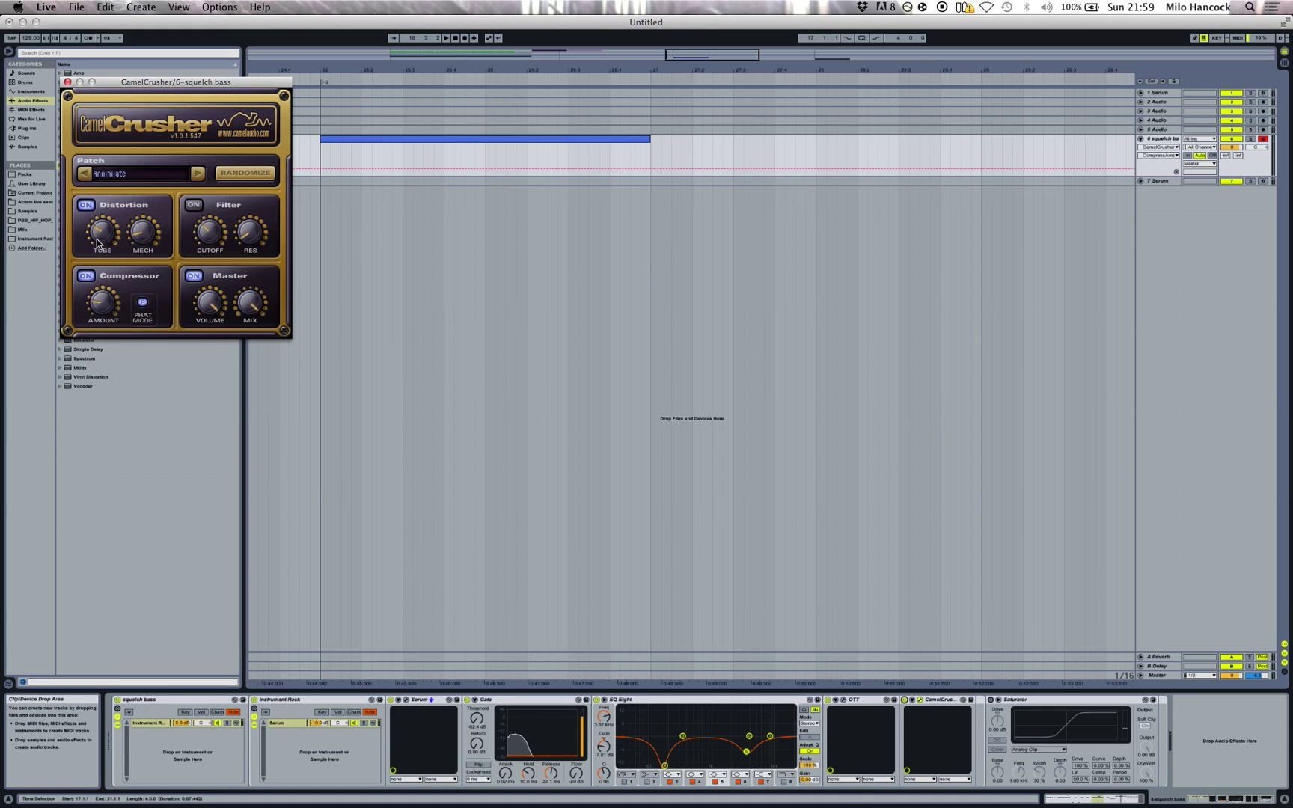
left_click(67, 82)
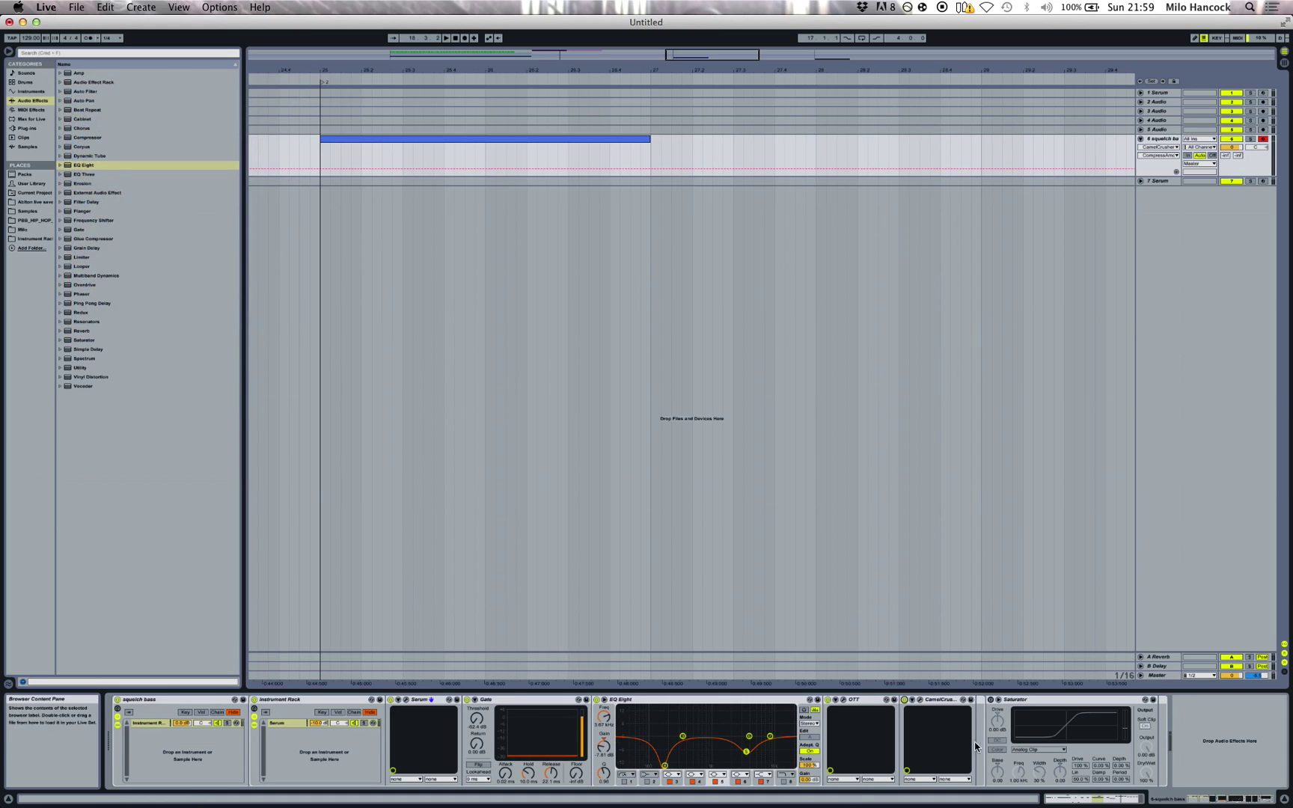
Switch on the Saturator and reopen Serum to check Macro 1's effect on the sound, closing the plug-in window when finished
left_click(989, 699)
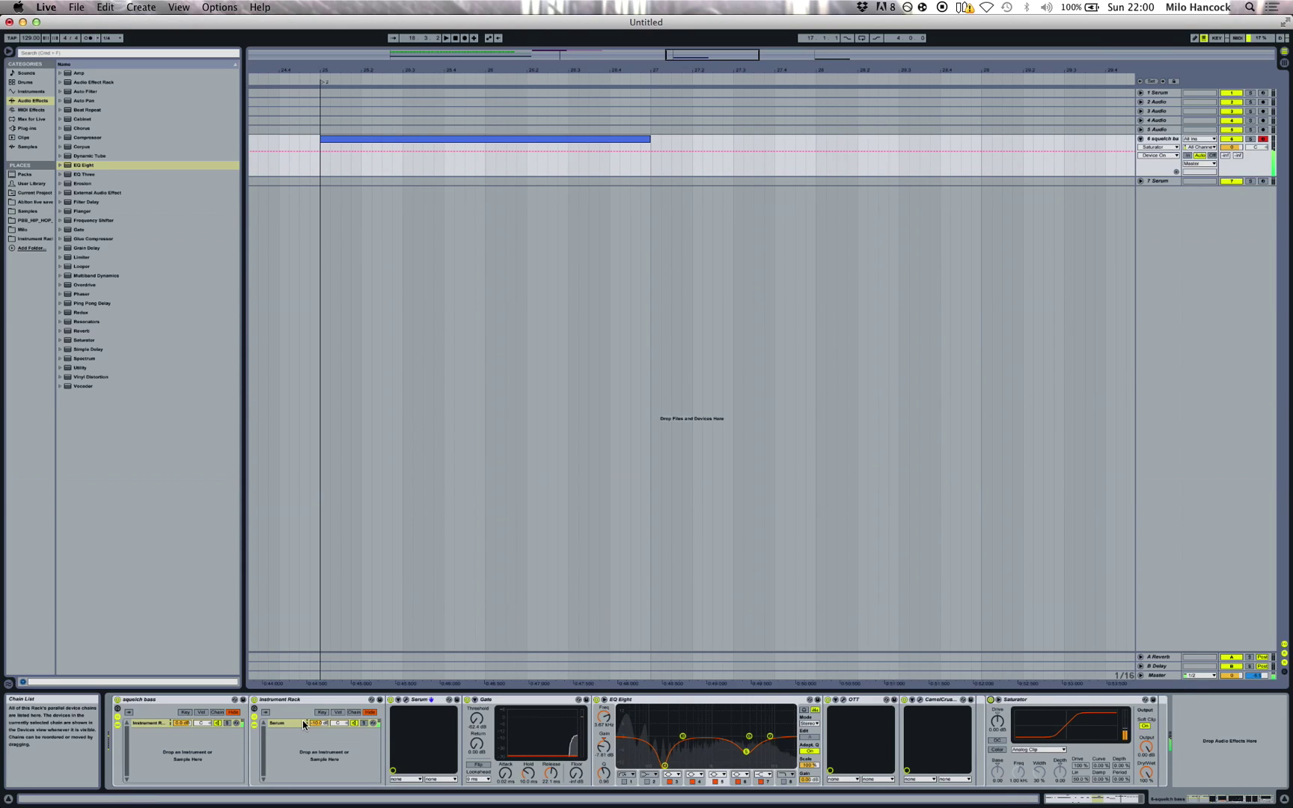
left_click(406, 701)
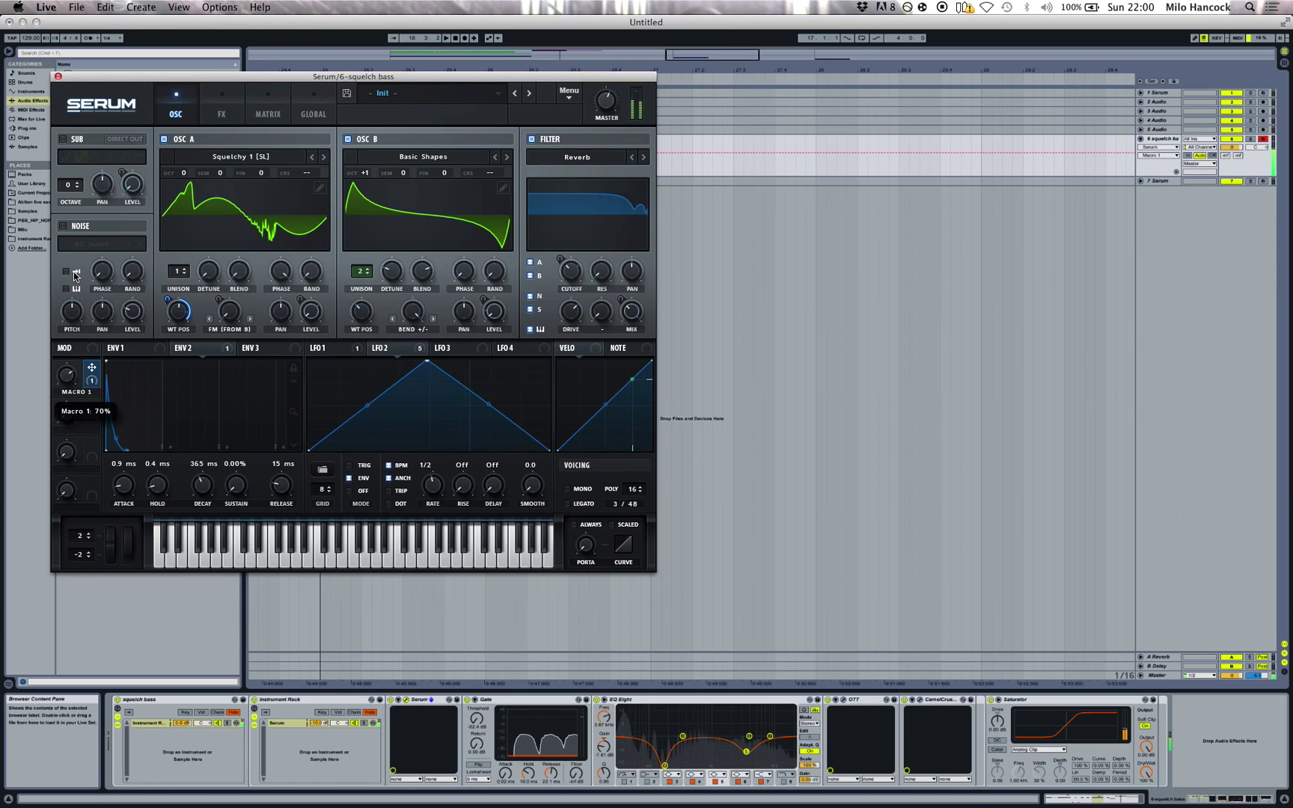
left_click(58, 76)
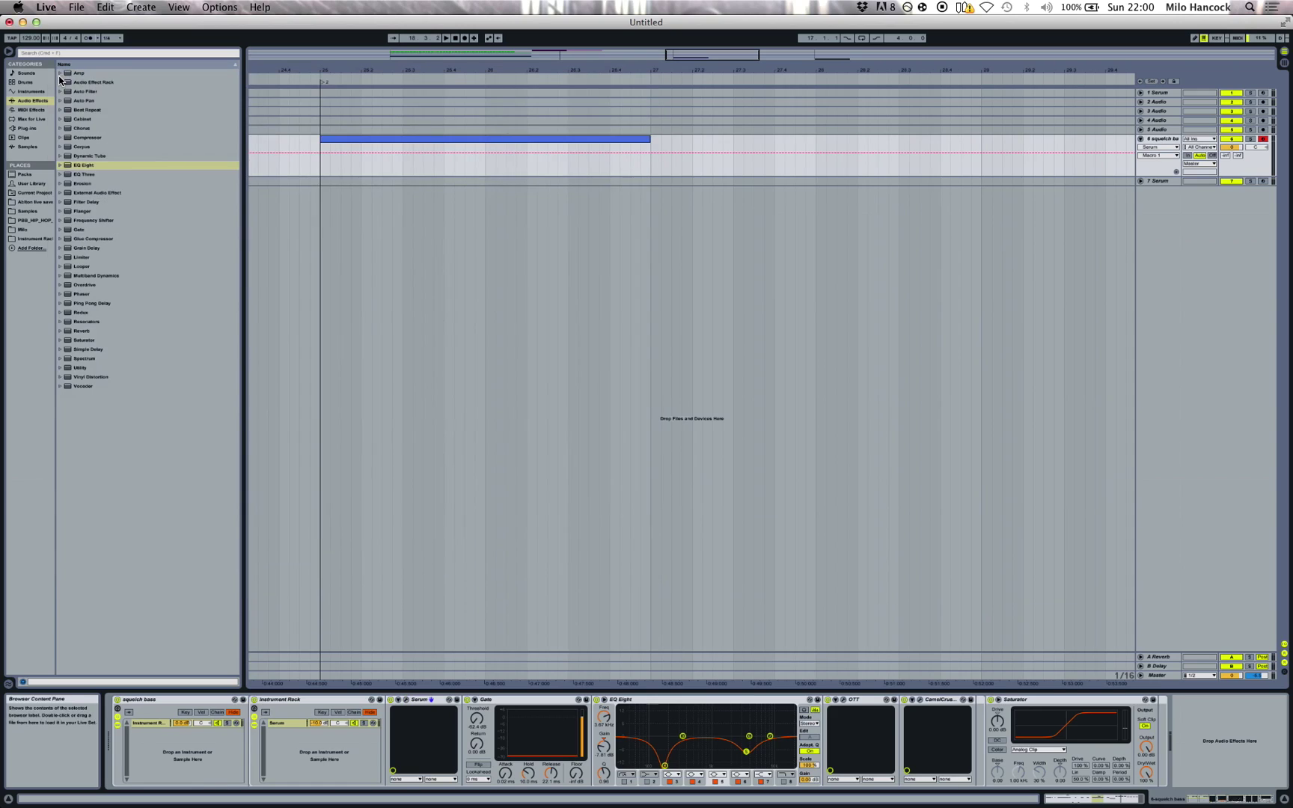